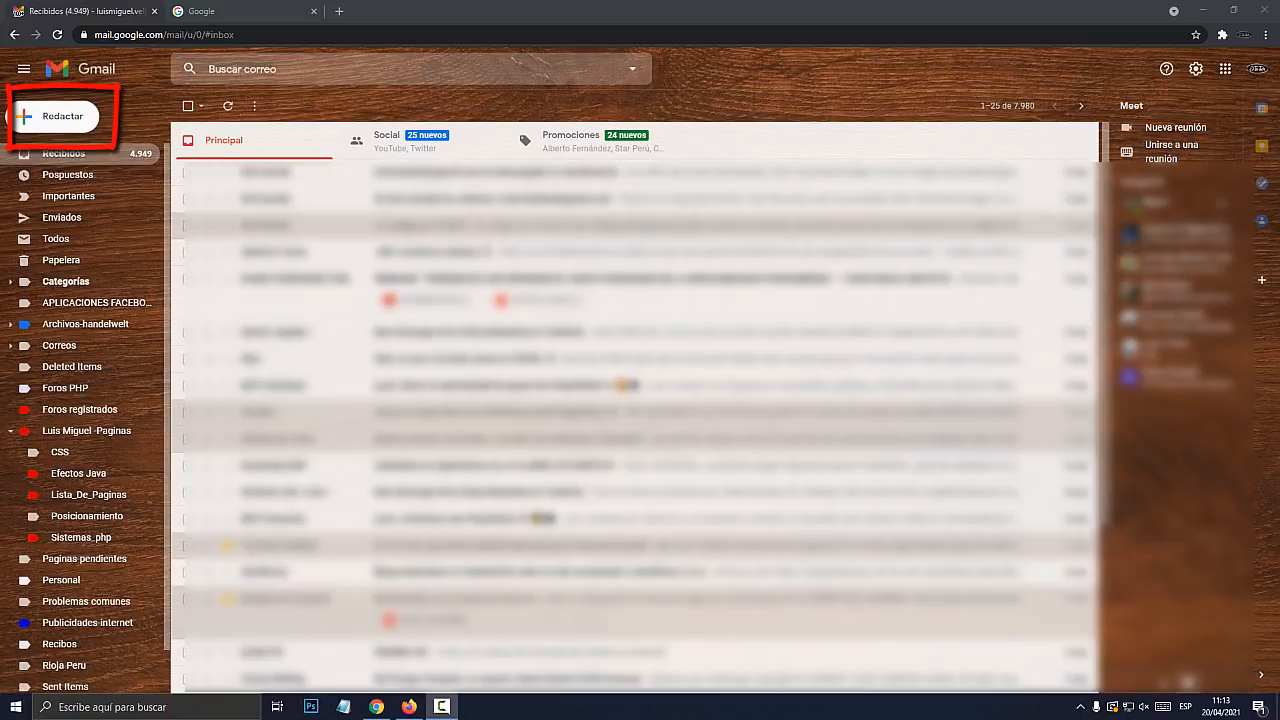
Start a new Gmail message and look over its existing signature block
{"action": "left_click", "coordinate": [62, 116]}
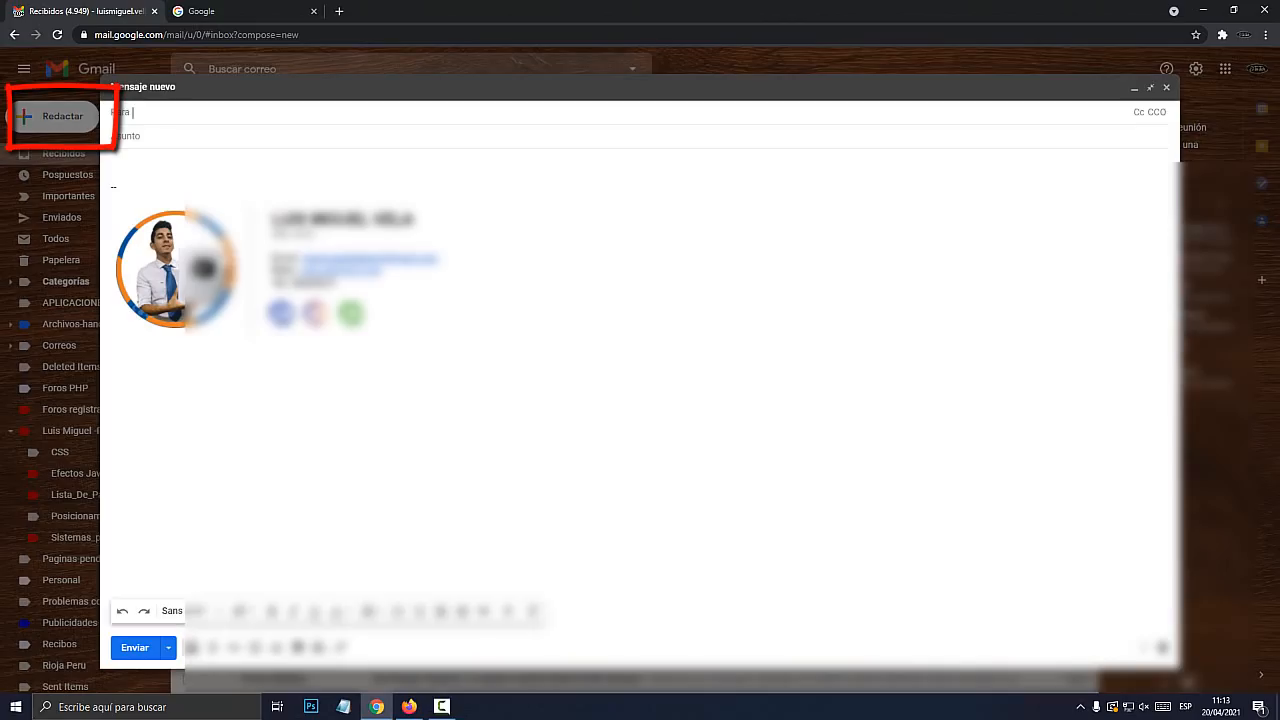
{"action": "mouse_move", "coordinate": [372, 320]}
{"action": "left_mouse_down"}
{"action": "mouse_move", "coordinate": [257, 296]}
{"action": "mouse_move", "coordinate": [112, 199]}
{"action": "left_mouse_up"}
{"action": "left_click", "coordinate": [117, 188]}
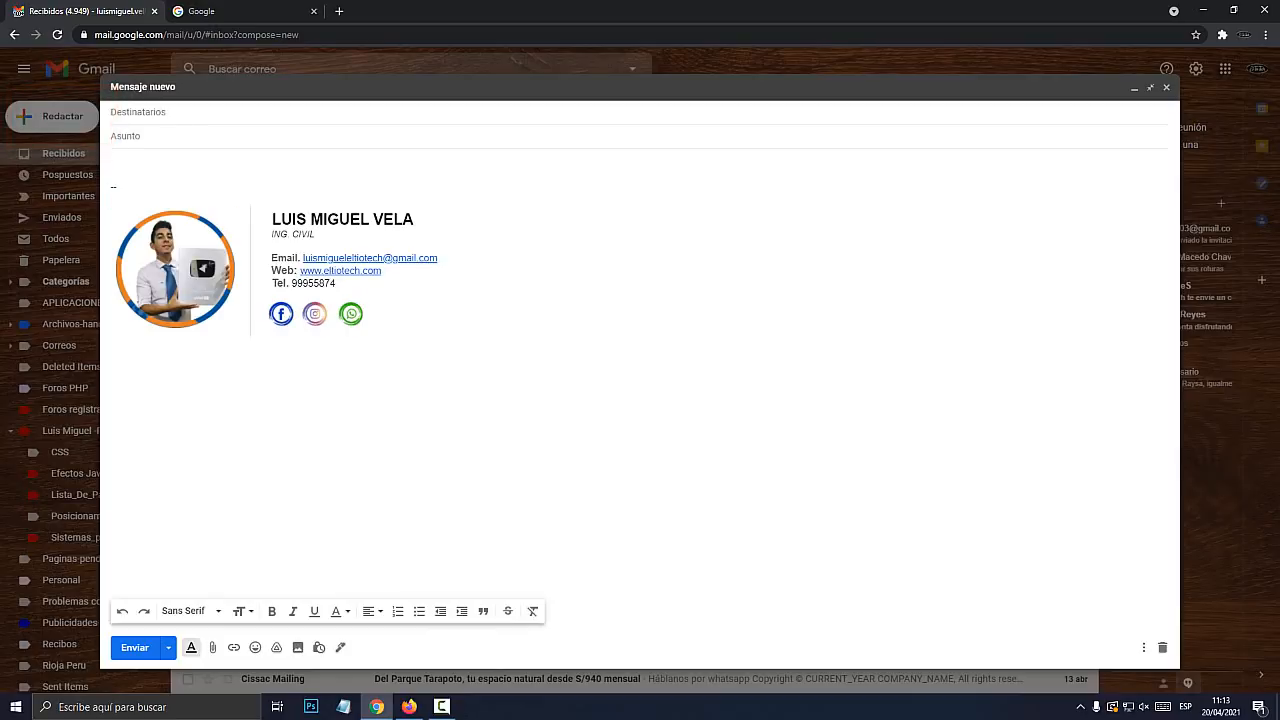
{"action": "left_click_drag", "start_coordinate": [272, 219], "coordinate": [449, 224]}
{"action": "left_click_drag", "start_coordinate": [281, 234], "coordinate": [302, 234]}
{"action": "left_click", "coordinate": [112, 174]}
Try adding blank lines above the signature, then empty the body and discard the draft
{"action": "key", "text": "Return"}
{"action": "key", "text": "Return"}
{"action": "key", "text": "Return"}
{"action": "key", "text": "Return"}
{"action": "key", "text": "Return"}
{"action": "key", "text": "Return"}
{"action": "key", "text": "Return"}
{"action": "key", "text": "Return"}
{"action": "key", "text": "Return"}
{"action": "key", "text": "Return"}
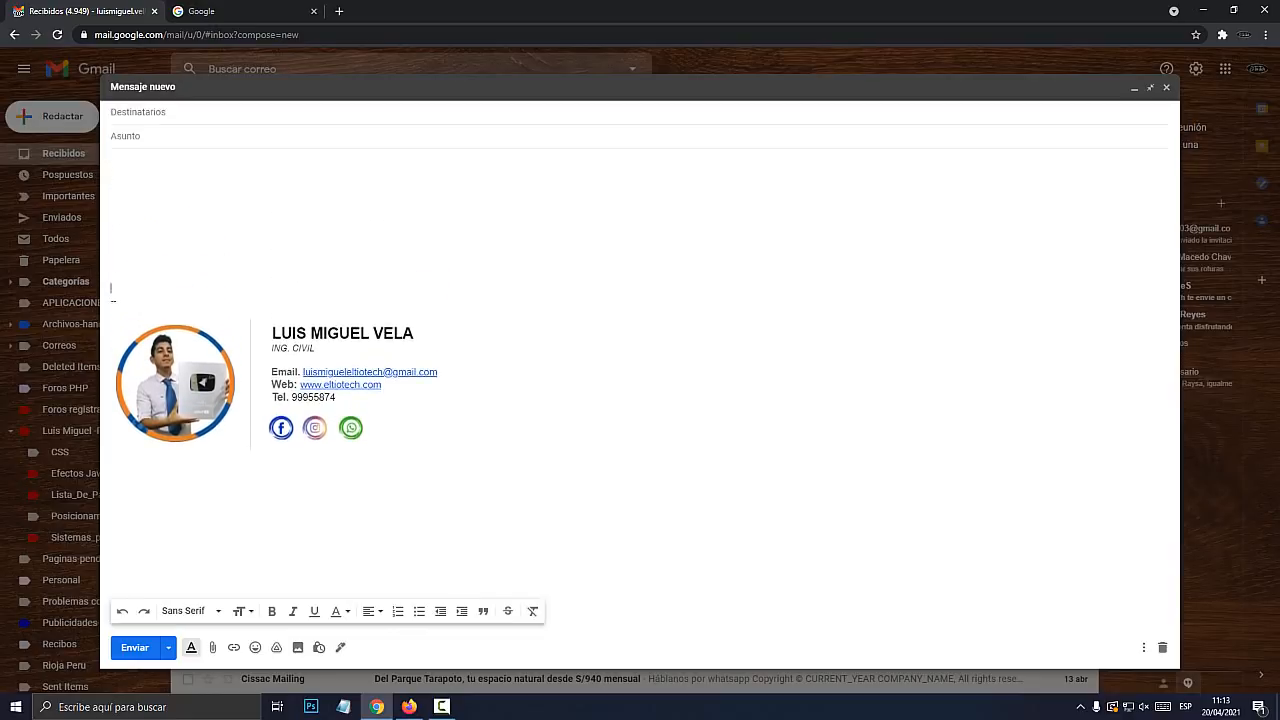
{"action": "key", "text": "Delete"}
{"action": "key", "text": "ctrl+a"}
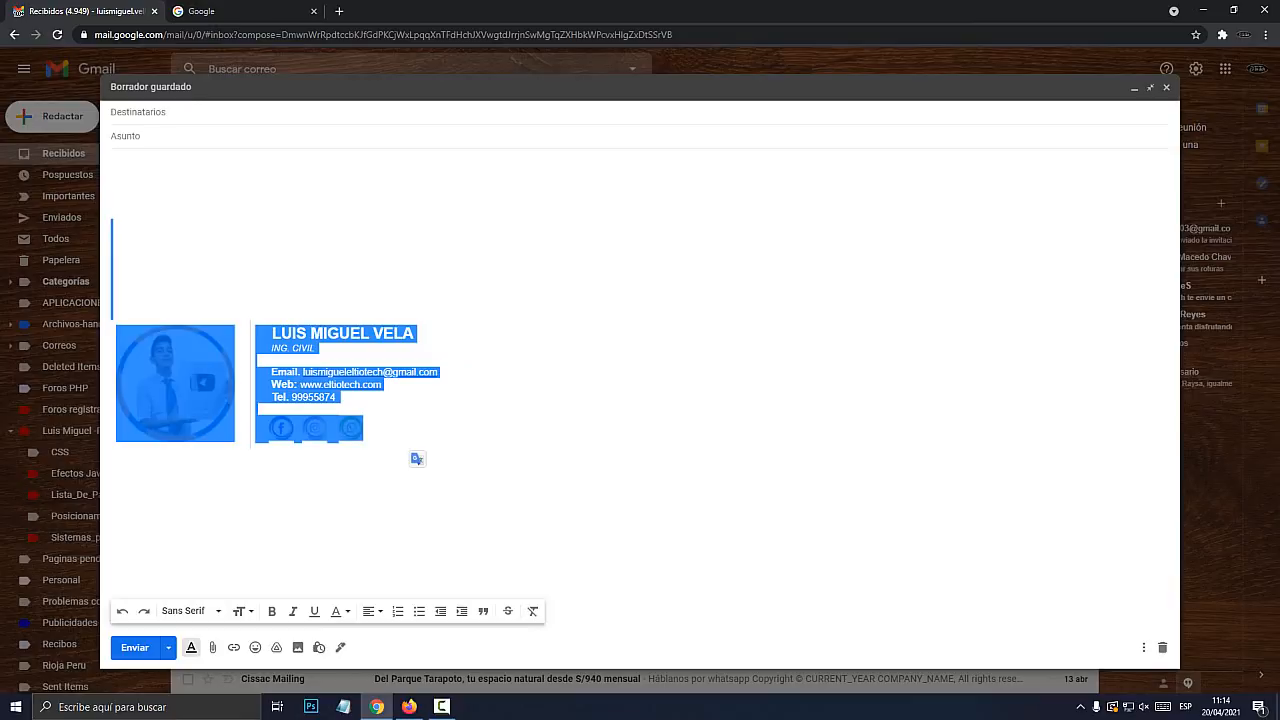
{"action": "key", "text": "BackSpace"}
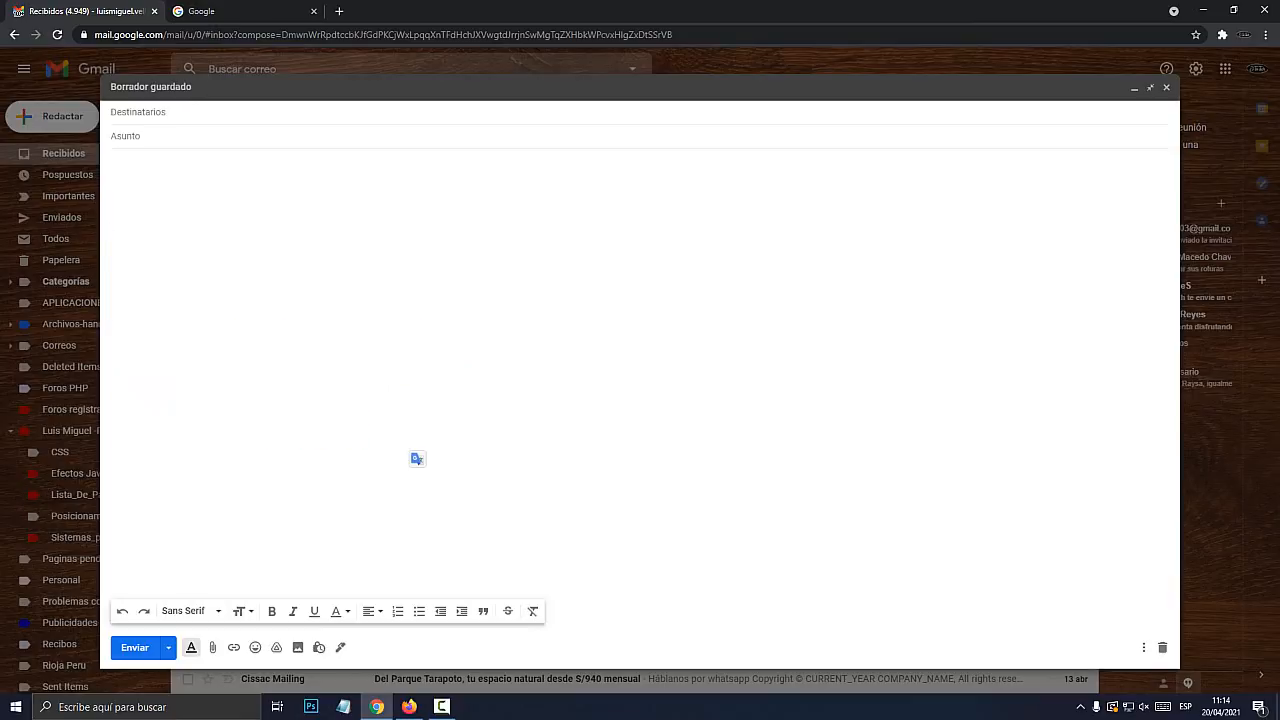
{"action": "left_click", "coordinate": [60, 176]}
In a fresh message, push the signature down with blank lines, then go to the Google tab
{"action": "left_click", "coordinate": [62, 117]}
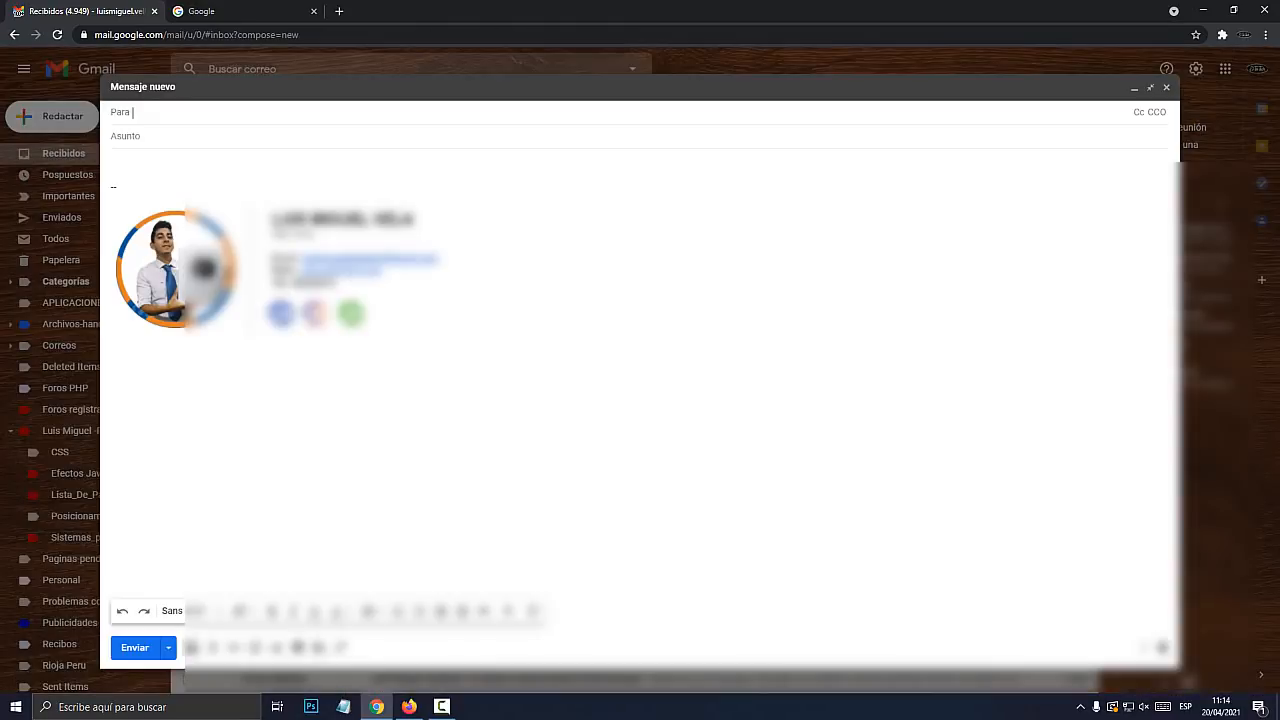
{"action": "left_click", "coordinate": [117, 187]}
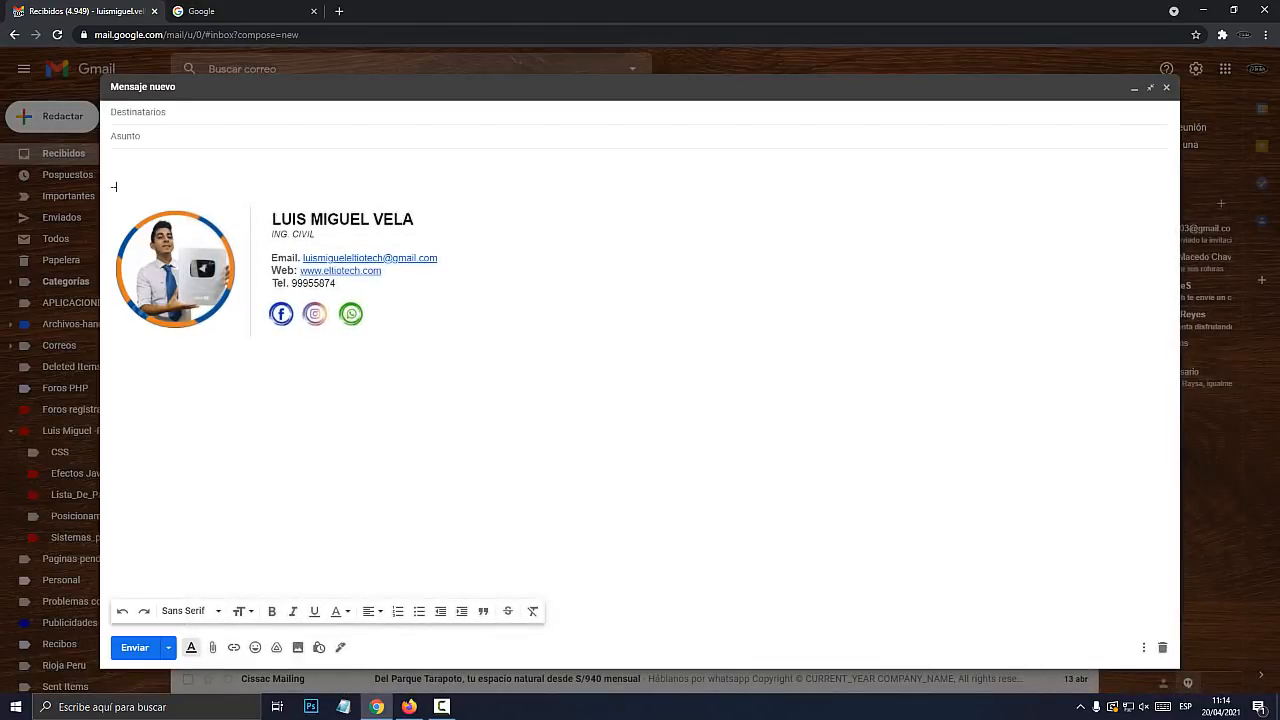
{"action": "key", "text": "Return"}
{"action": "key", "text": "Return"}
{"action": "key", "text": "Return"}
{"action": "key", "text": "Return"}
{"action": "key", "text": "Return"}
{"action": "key", "text": "Return"}
{"action": "key", "text": "Return"}
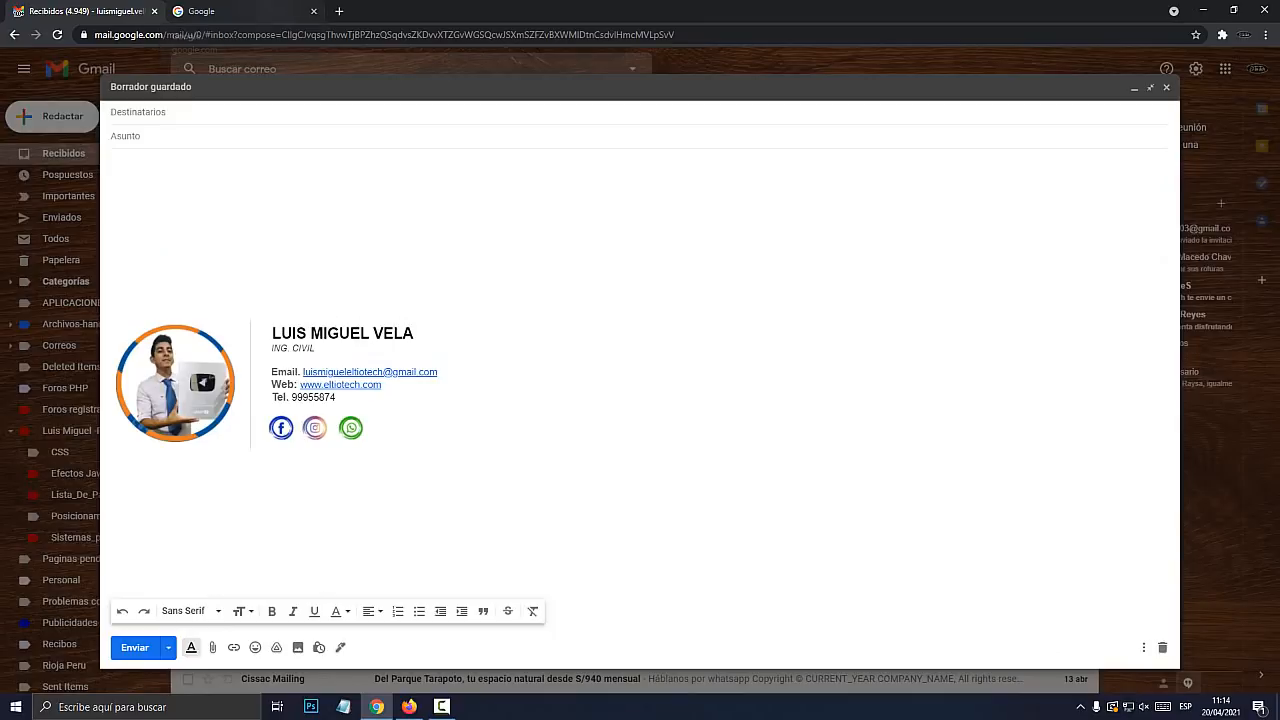
{"action": "key", "text": "ctrl+a"}
{"action": "left_click", "coordinate": [112, 197]}
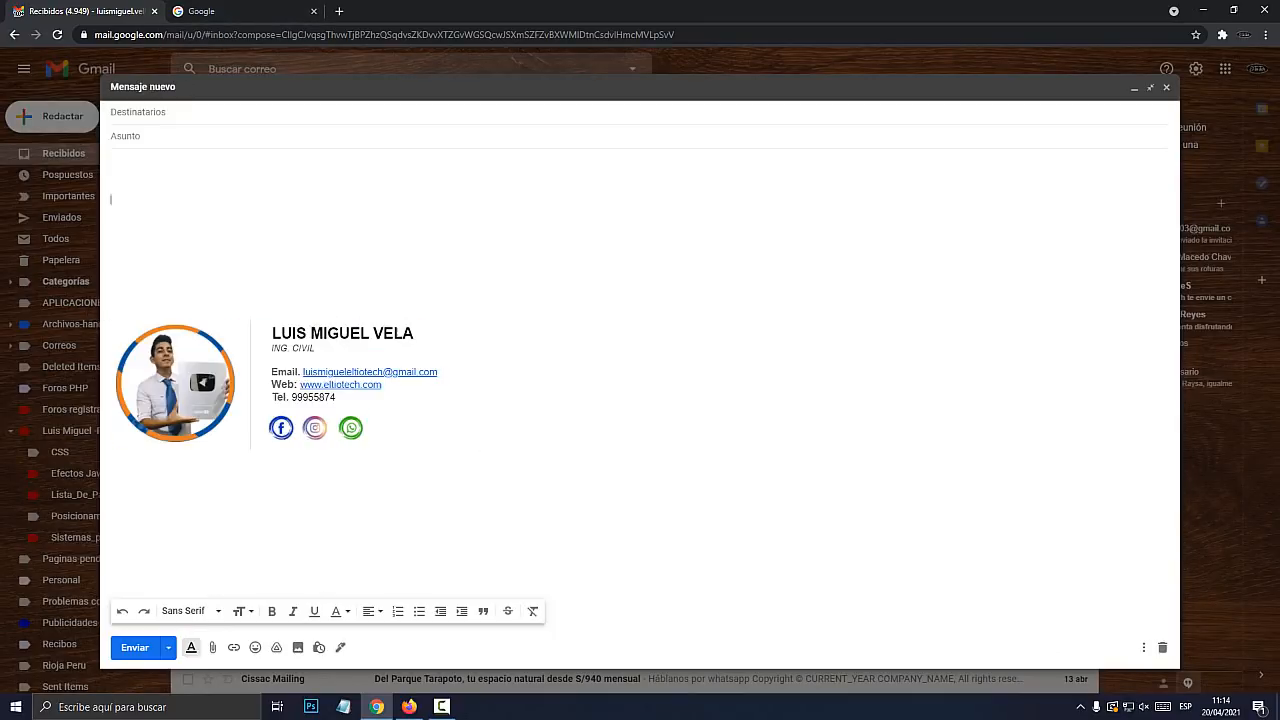
{"action": "left_click", "coordinate": [218, 11]}
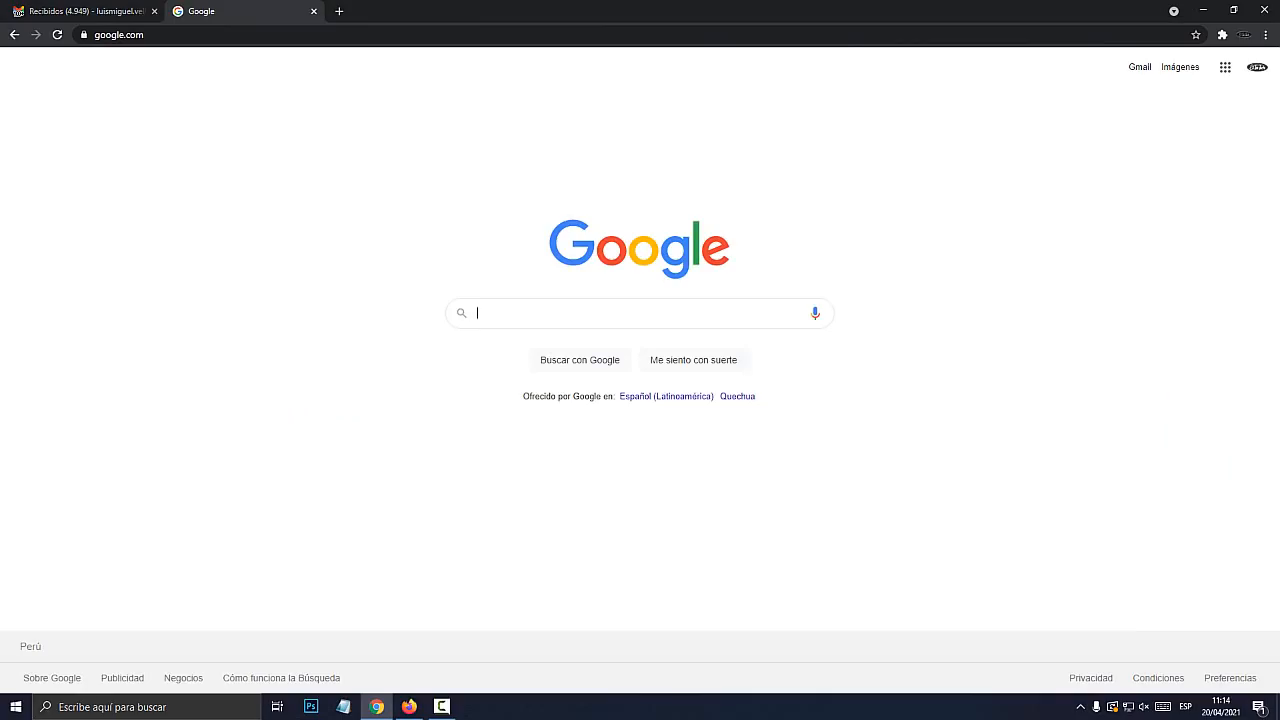
Search Google Images for 'firma gmail' and preview a signature example
{"action": "type", "text": "firma "}
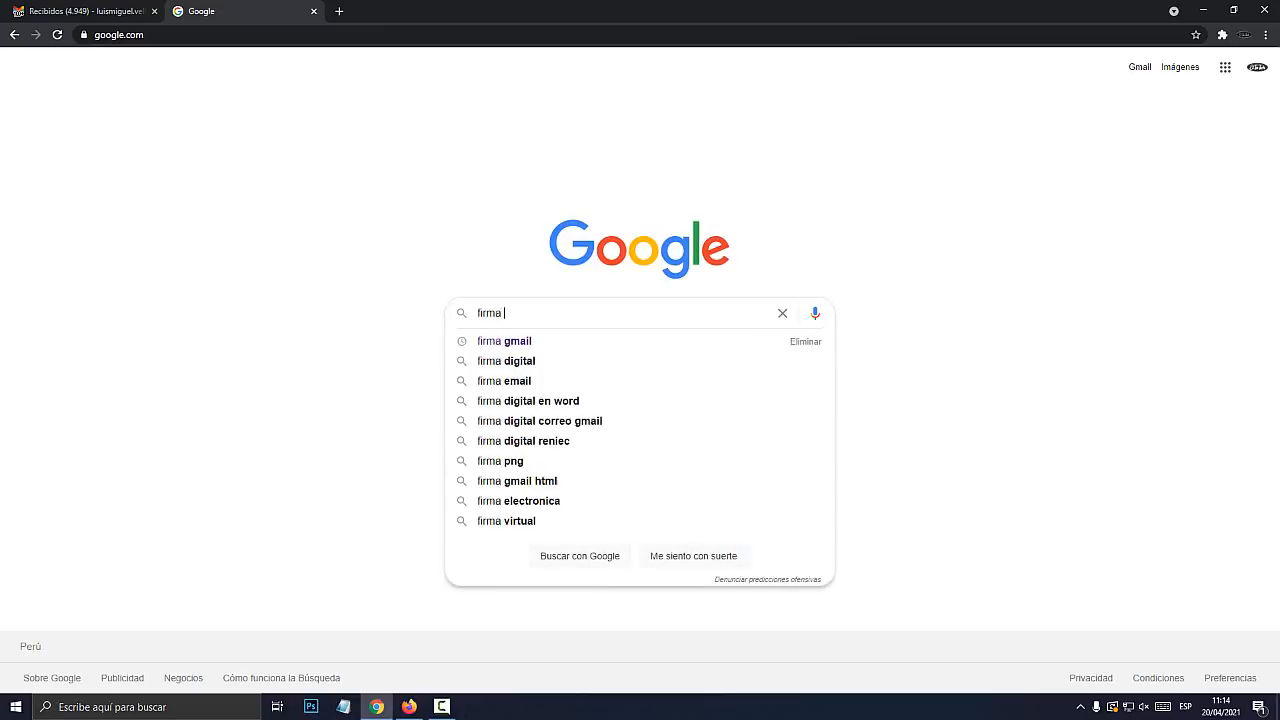
{"action": "type", "text": "gmail"}
{"action": "key", "text": "Return"}
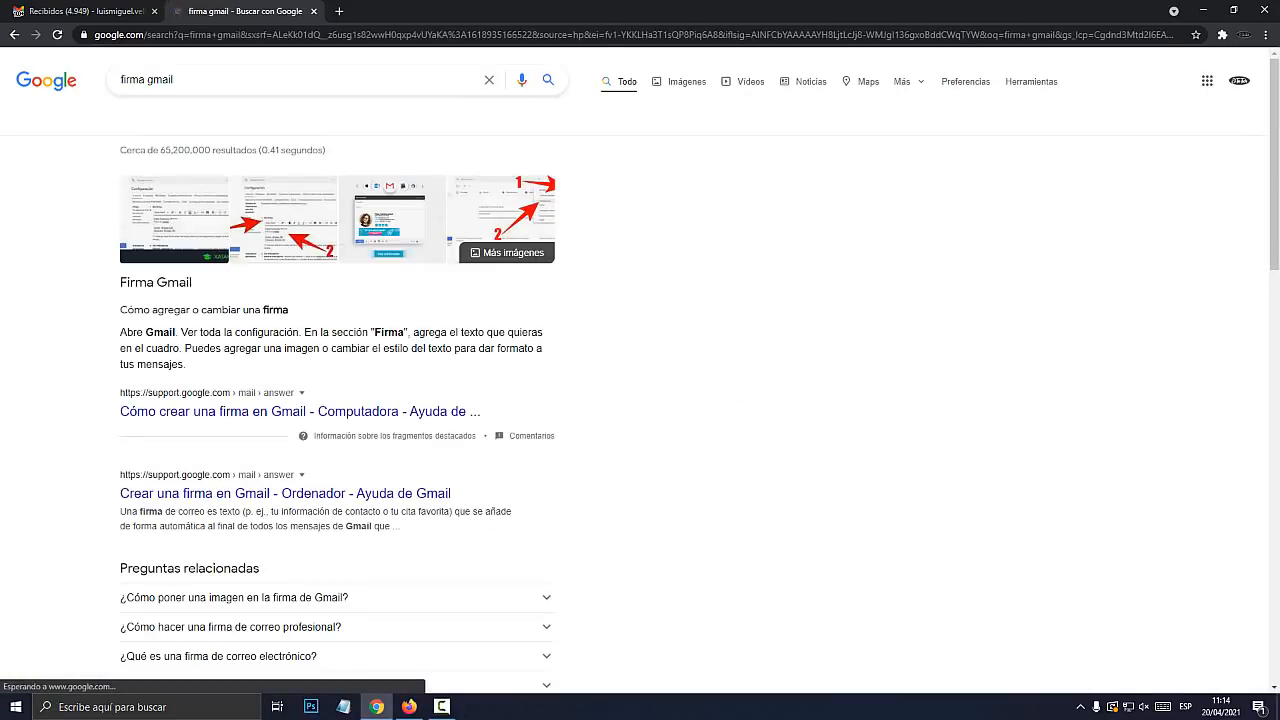
{"action": "left_click", "coordinate": [680, 81]}
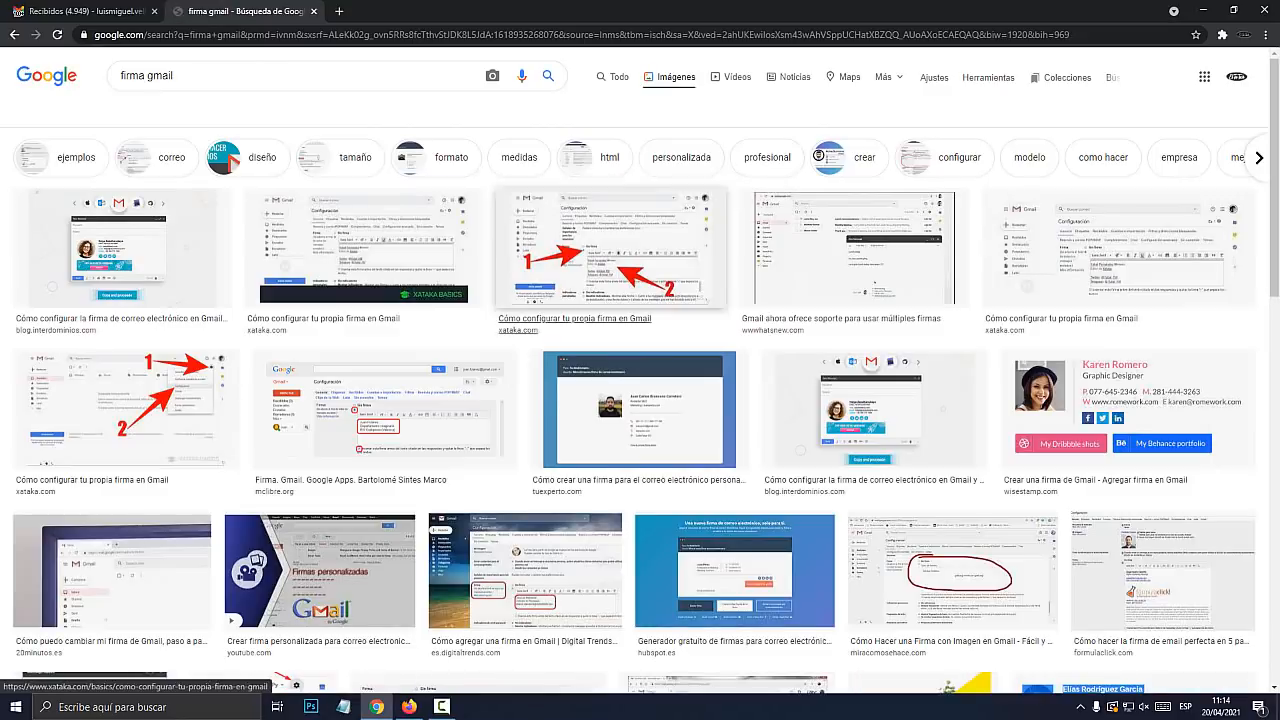
{"action": "left_click", "coordinate": [875, 410]}
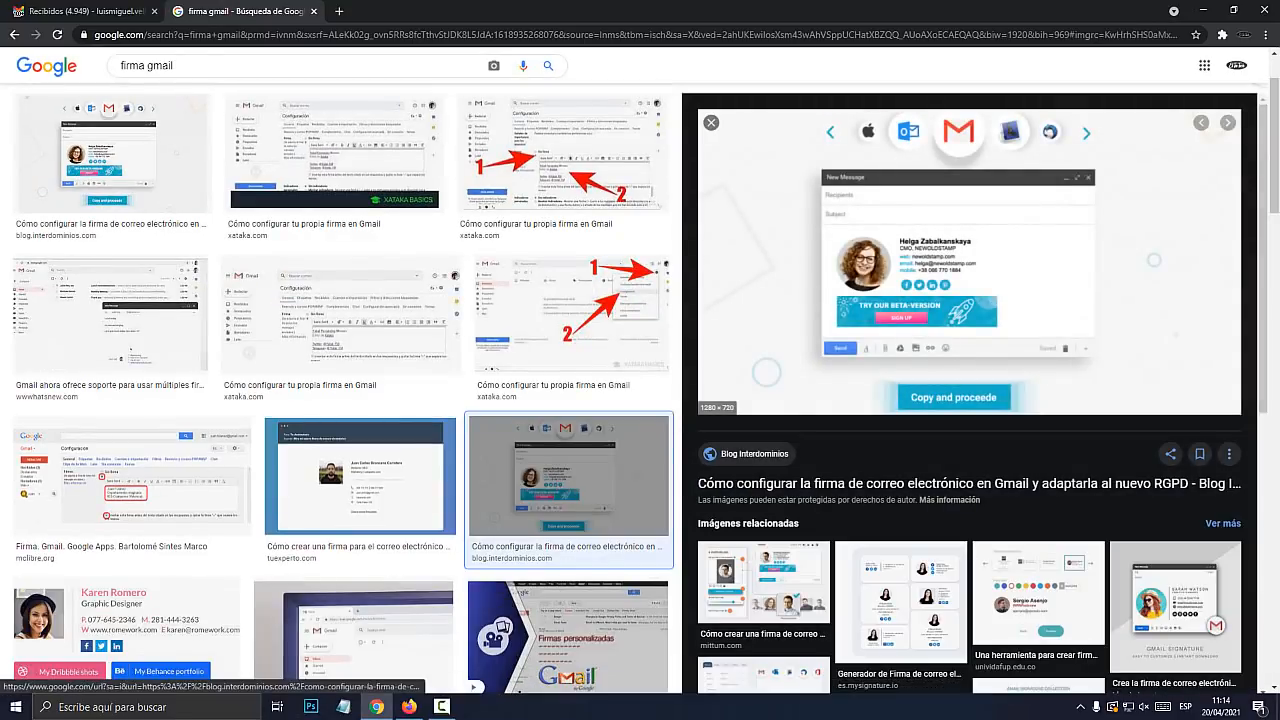
{"action": "left_click", "coordinate": [80, 11]}
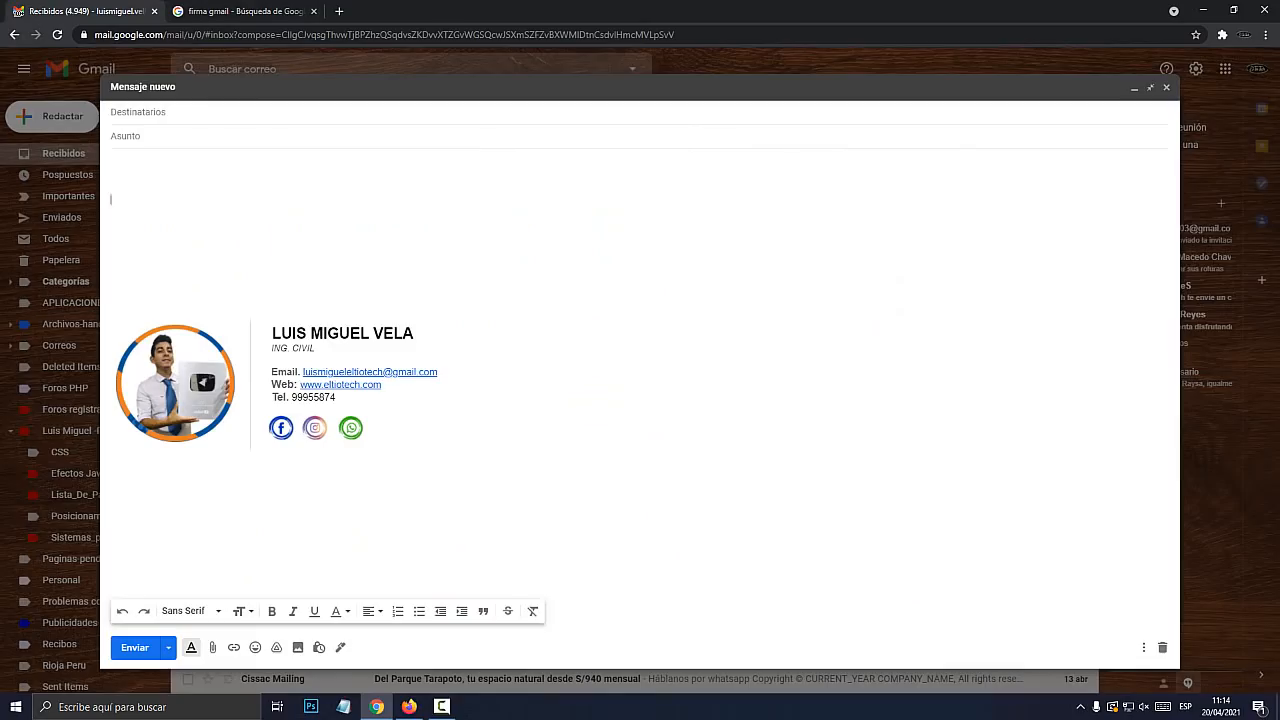
Browse more 'firma gmail' image results, including the MySignature and banner examples
{"action": "left_click", "coordinate": [285, 11]}
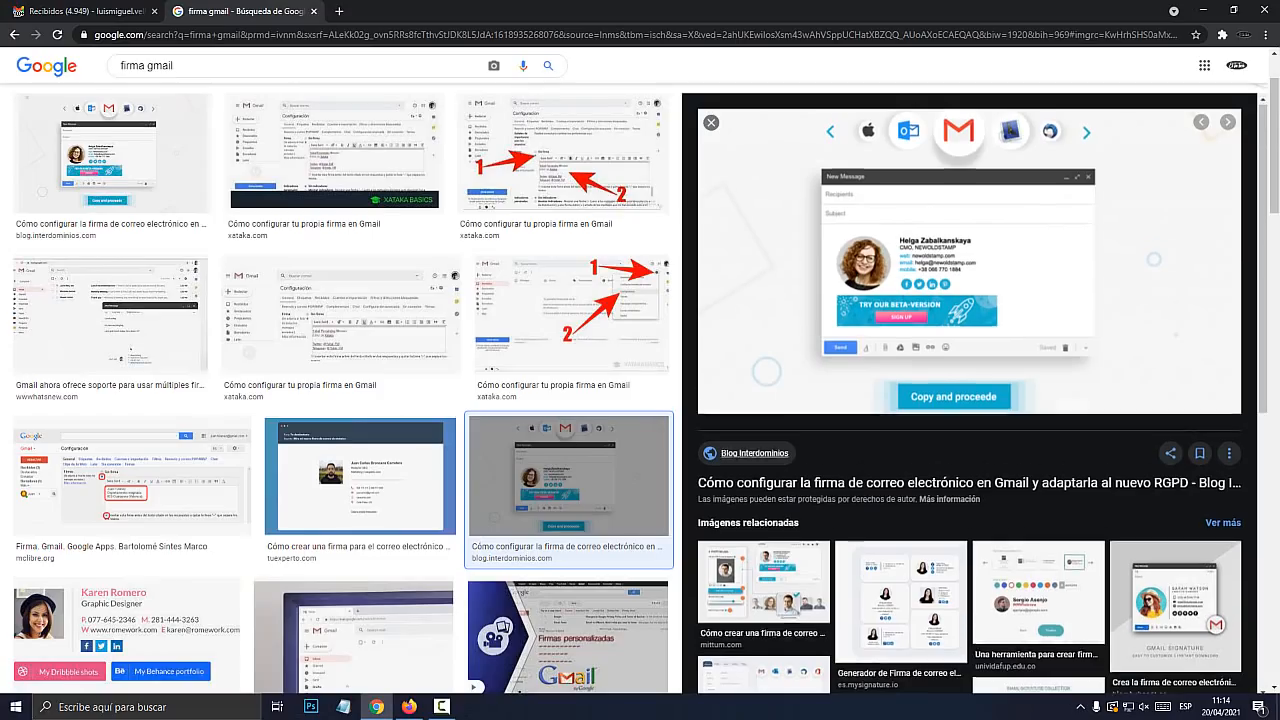
{"action": "scroll", "coordinate": [757, 455], "scroll_direction": "down", "scroll_amount": 2}
{"action": "left_click", "coordinate": [900, 400]}
{"action": "scroll", "coordinate": [969, 400], "scroll_direction": "down", "scroll_amount": 5}
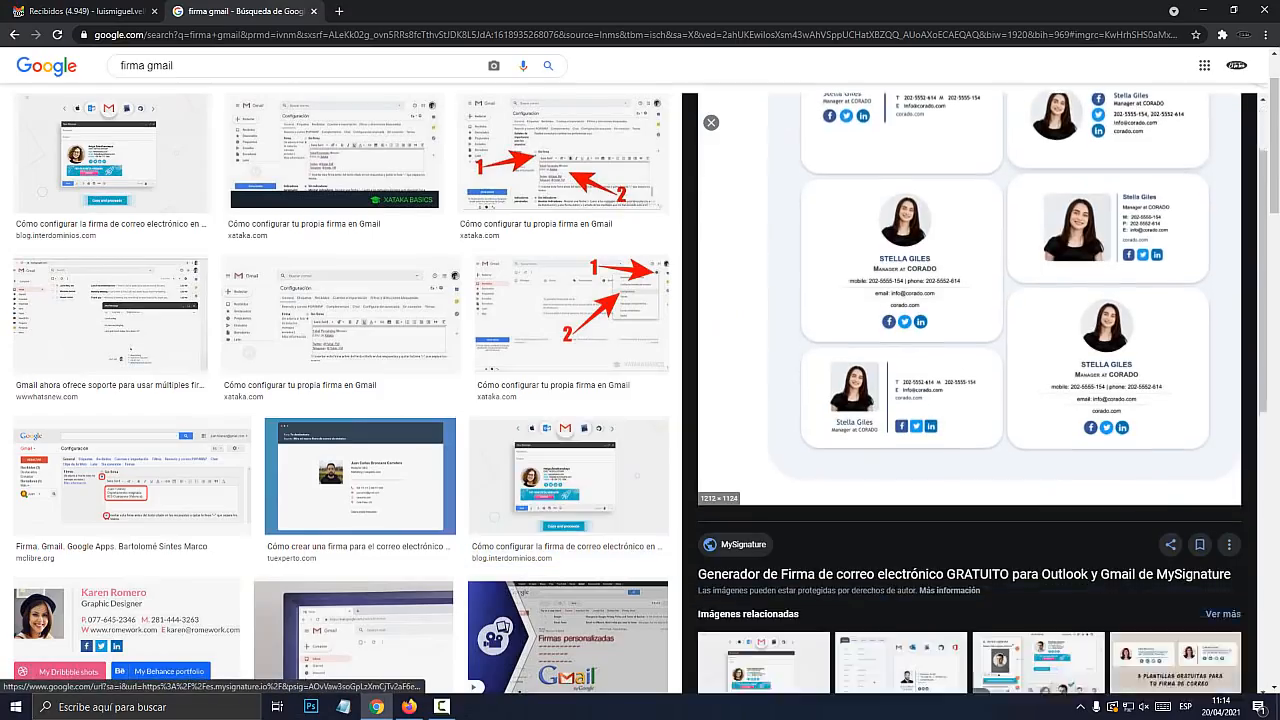
{"action": "scroll", "coordinate": [1038, 520], "scroll_direction": "down", "scroll_amount": 3}
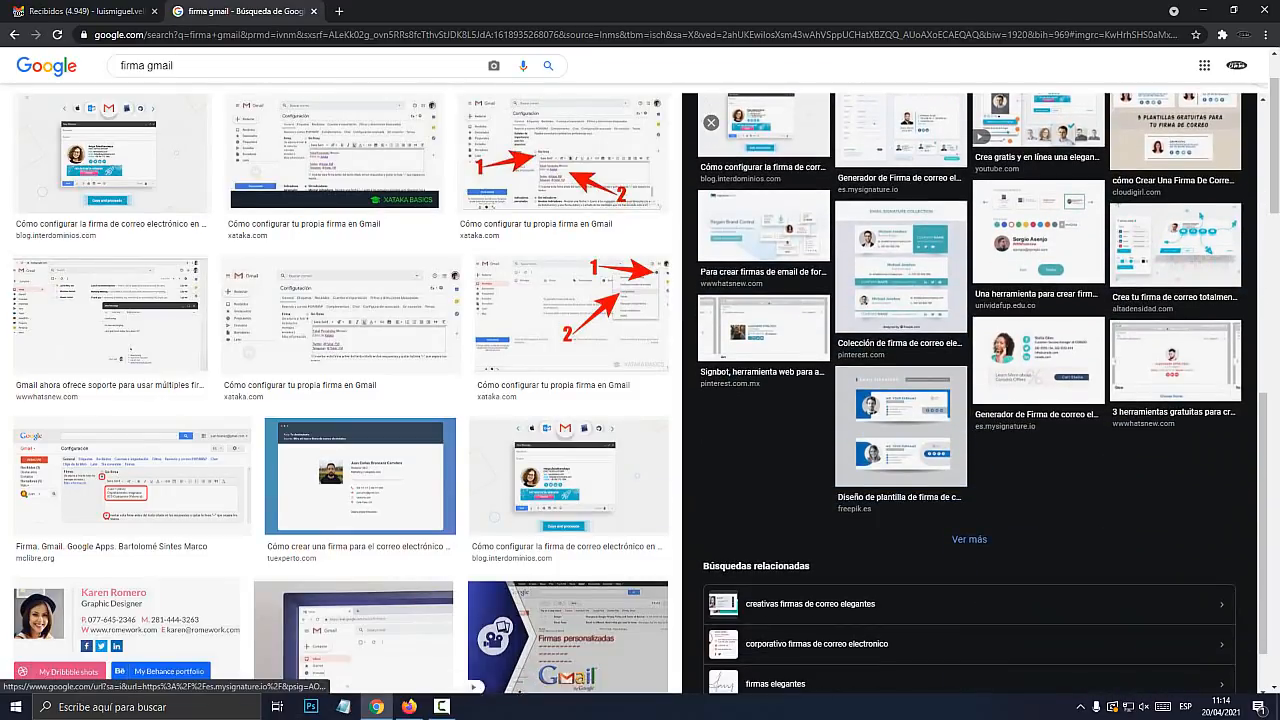
{"action": "scroll", "coordinate": [1038, 520], "scroll_direction": "up", "scroll_amount": 2}
{"action": "left_click", "coordinate": [1038, 492]}
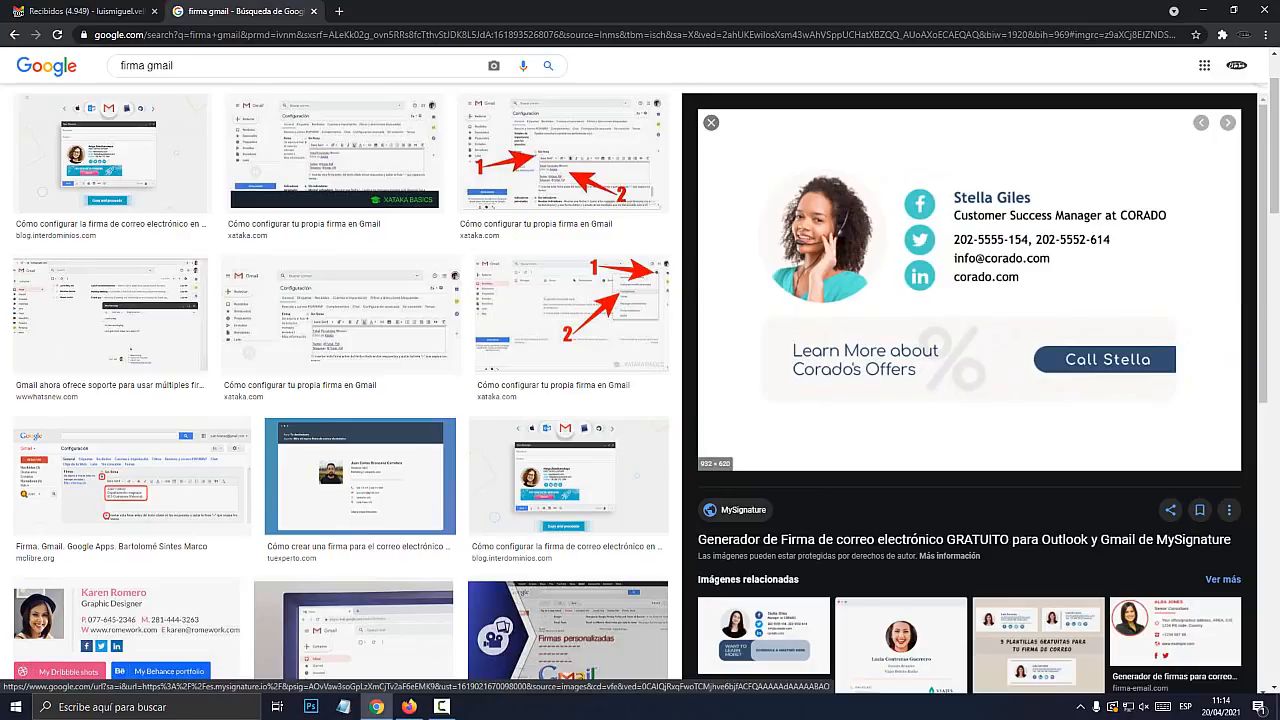
Back in the Gmail draft, inspect the blank lines and signature block
{"action": "left_click", "coordinate": [85, 11]}
{"action": "mouse_move", "coordinate": [240, 236]}
{"action": "left_mouse_down"}
{"action": "mouse_move", "coordinate": [260, 310]}
{"action": "mouse_move", "coordinate": [412, 459]}
{"action": "left_mouse_up"}
{"action": "left_click", "coordinate": [240, 225]}
{"action": "left_click_drag", "start_coordinate": [240, 226], "coordinate": [394, 459]}
{"action": "left_click", "coordinate": [240, 226]}
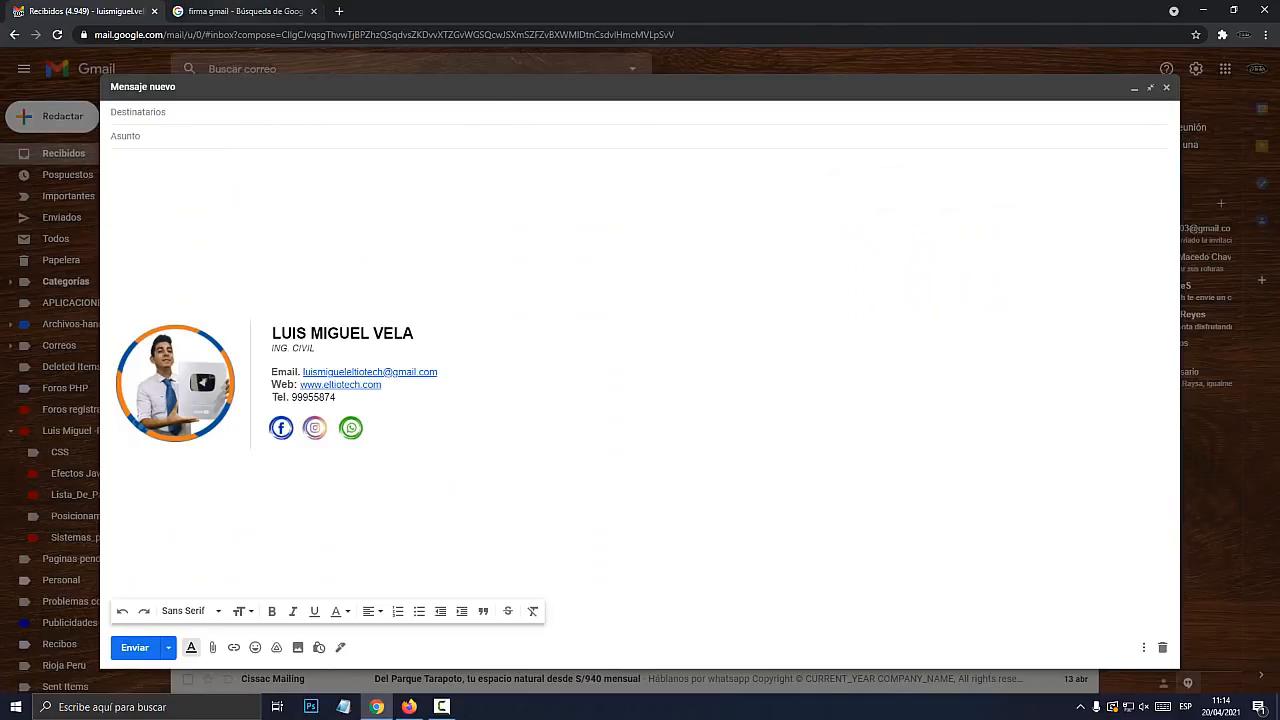
Close the image results tab and Chrome window, returning to the Firefox Gmail inbox
{"action": "left_click", "coordinate": [262, 11]}
{"action": "left_click", "coordinate": [314, 11]}
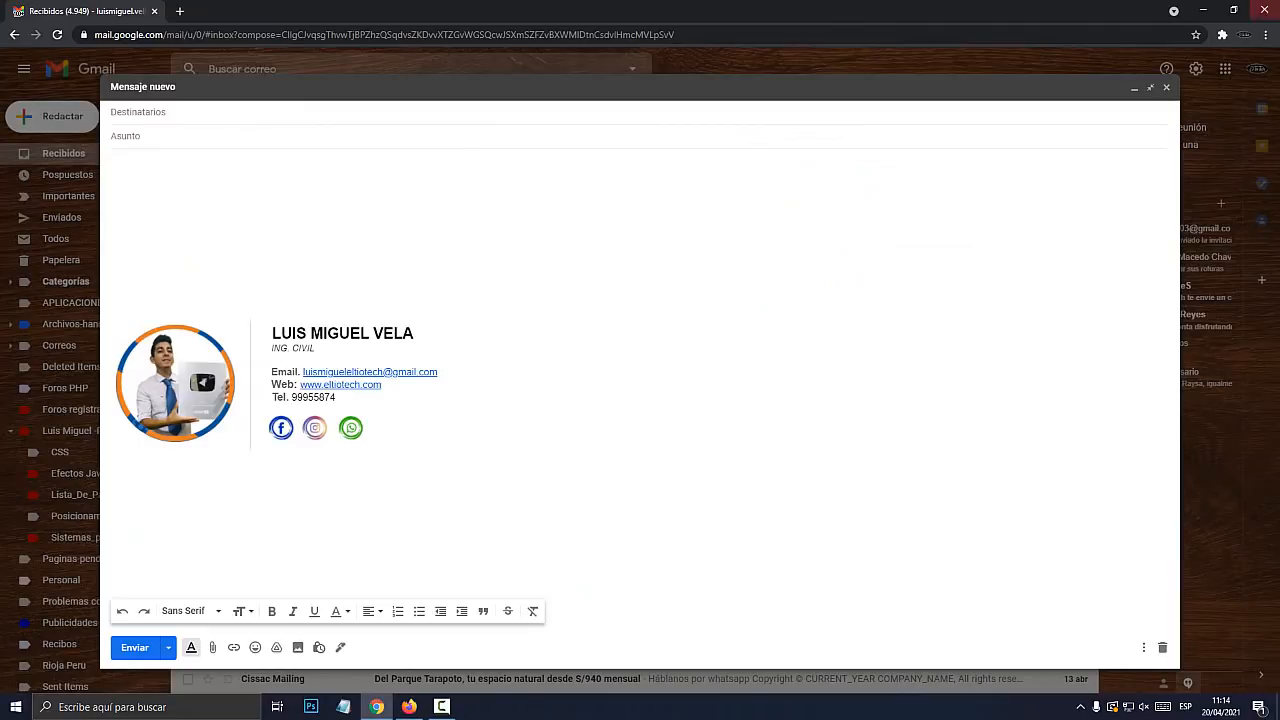
{"action": "left_click", "coordinate": [1259, 10]}
{"action": "left_click", "coordinate": [376, 707]}
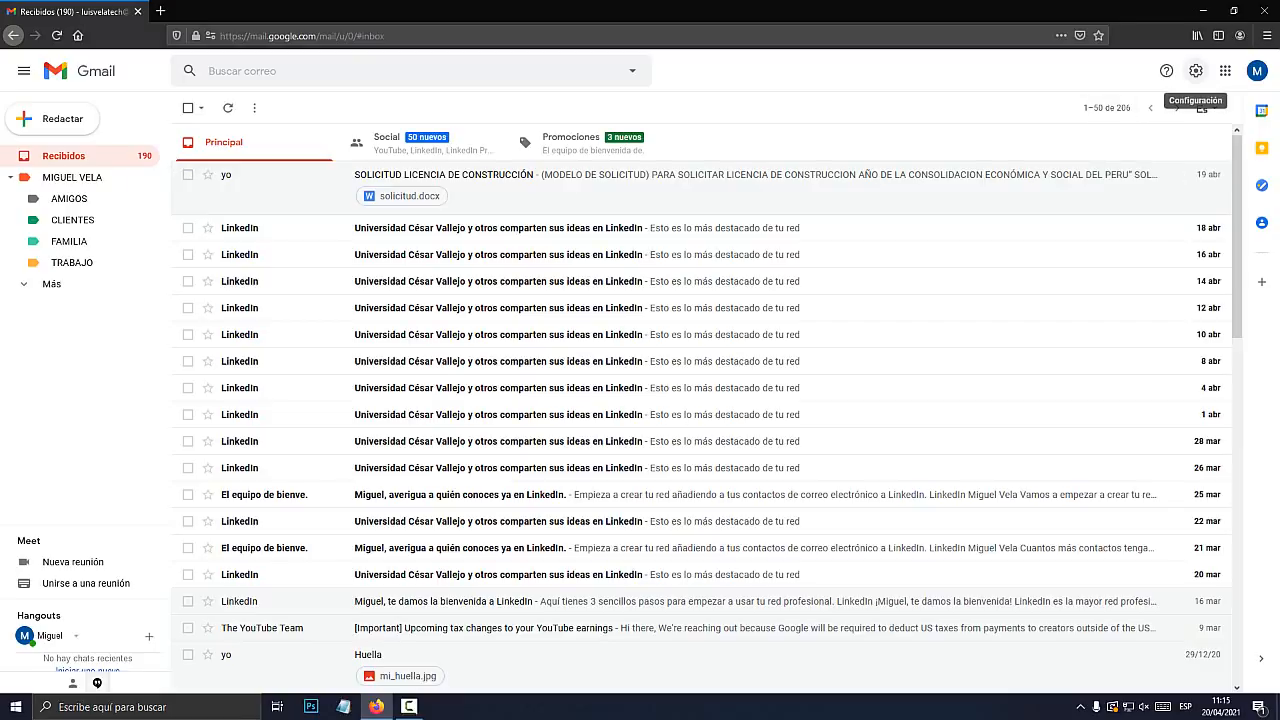
Load gmail in a new tab and close the old duplicate inbox tab
{"action": "left_click", "coordinate": [160, 11]}
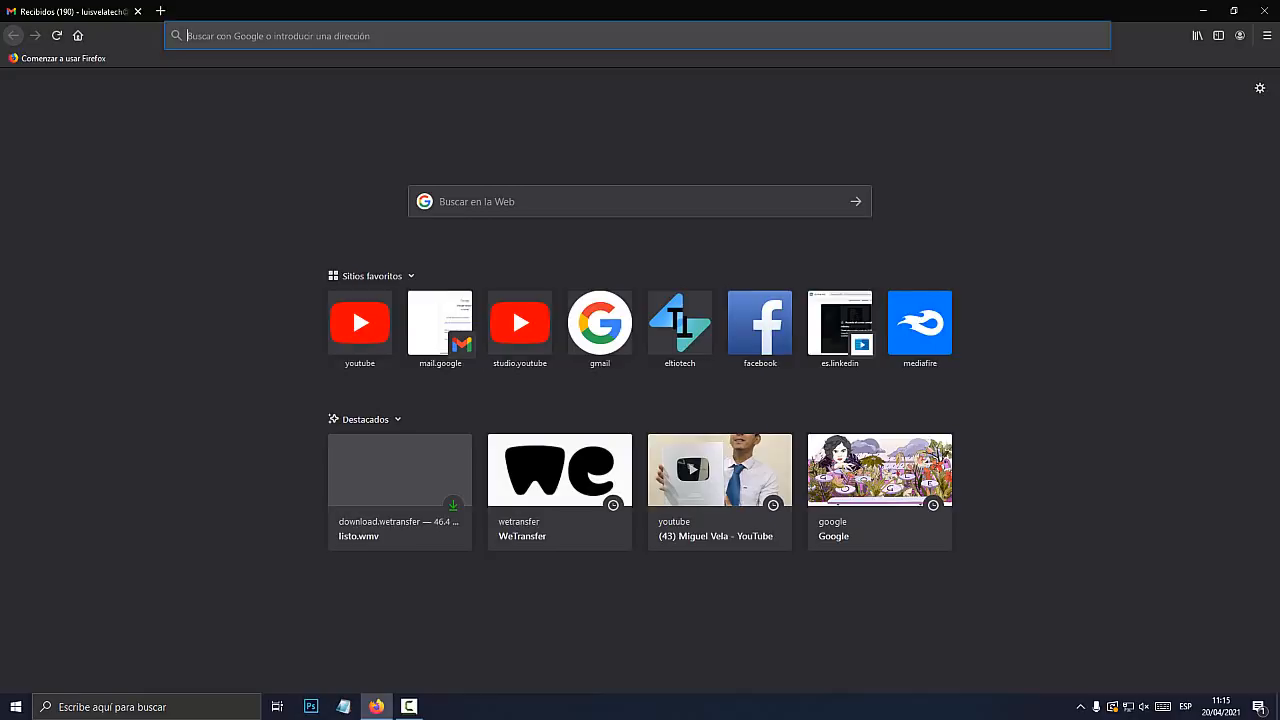
{"action": "type", "text": "gmail."}
{"action": "key", "text": "Return"}
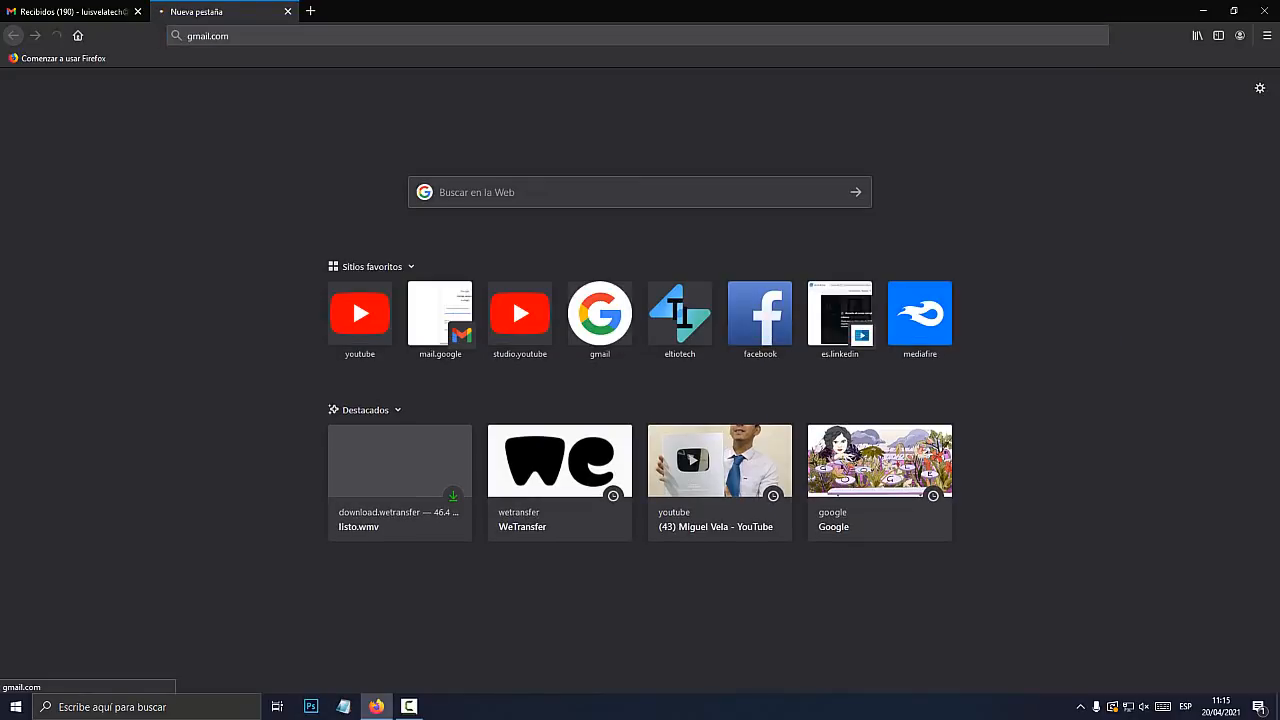
{"action": "left_click", "coordinate": [138, 11]}
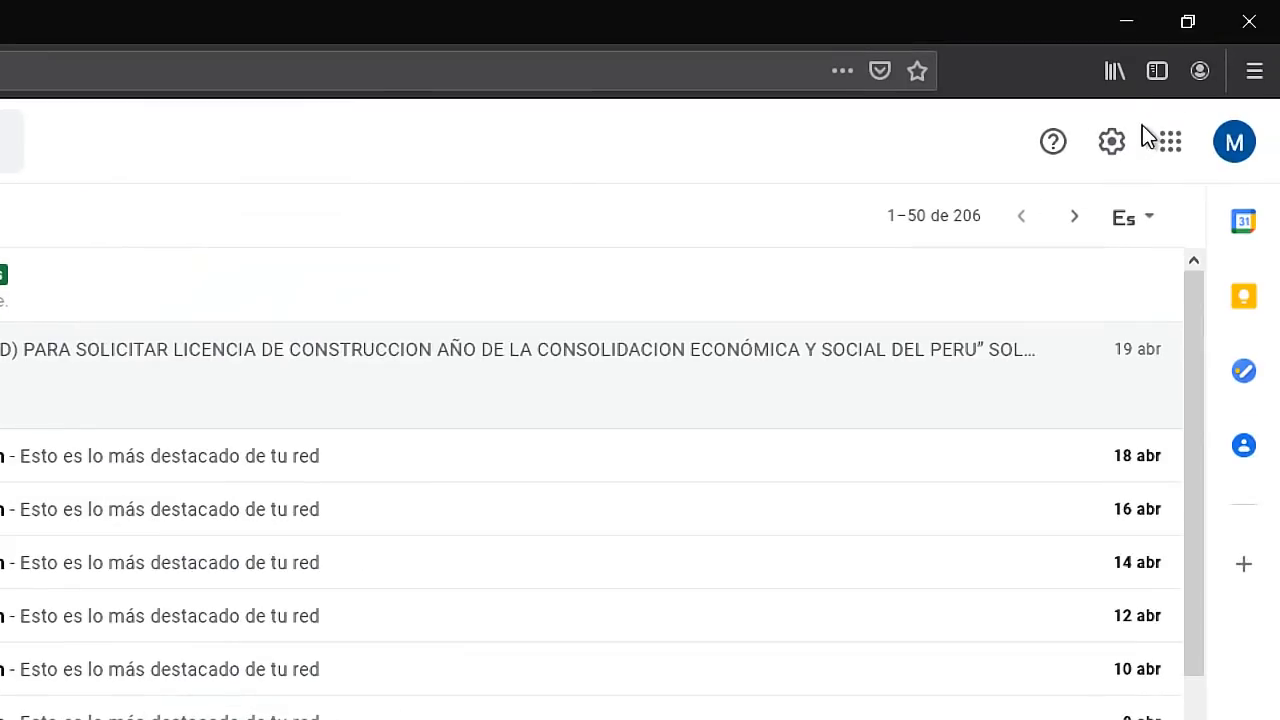
Open Gmail's full settings and scroll the General tab down to the Firma row
{"action": "left_click", "coordinate": [1114, 155]}
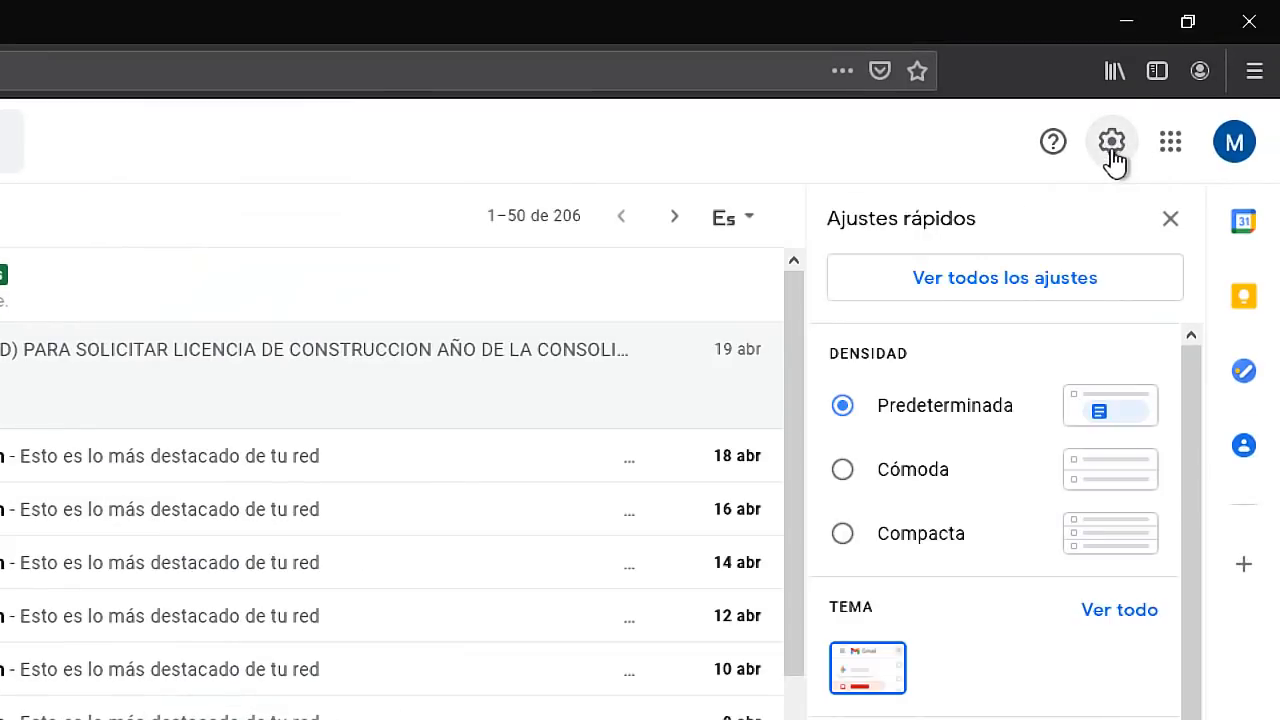
{"action": "left_click", "coordinate": [1050, 295]}
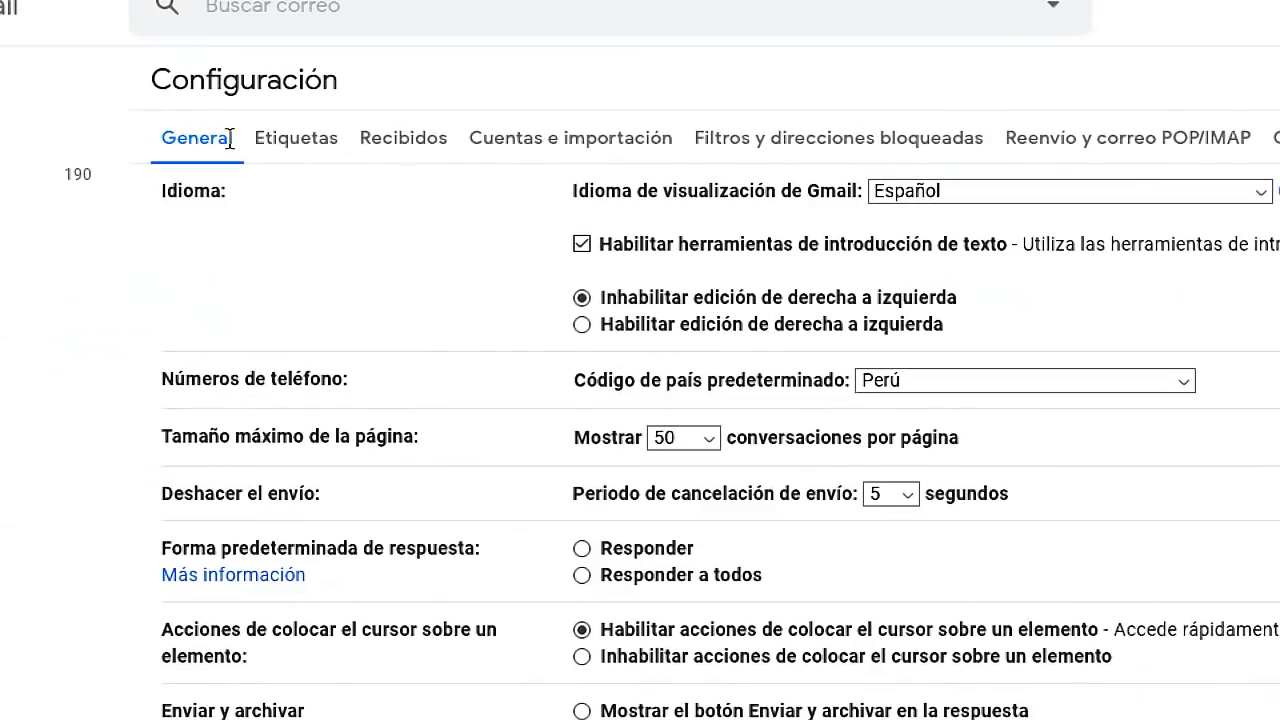
{"action": "left_click_drag", "start_coordinate": [222, 137], "coordinate": [186, 137]}
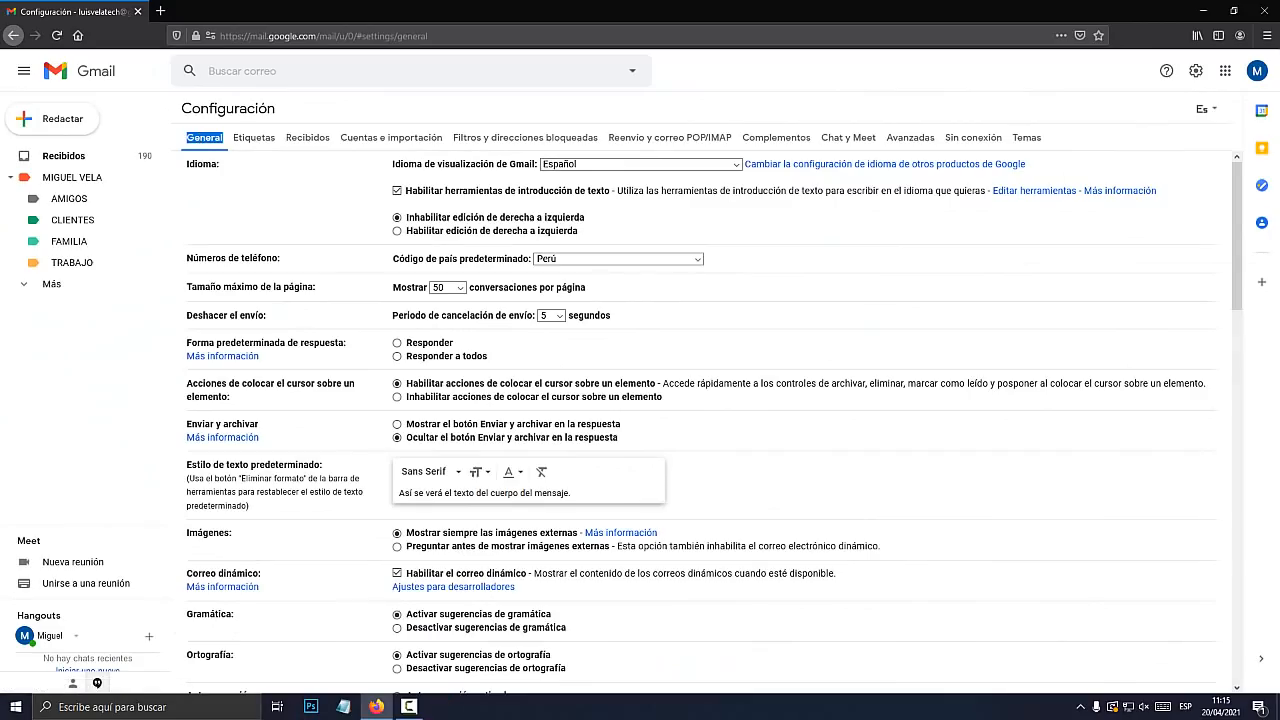
{"action": "scroll", "coordinate": [700, 420], "scroll_direction": "down", "scroll_amount": 10}
{"action": "scroll", "coordinate": [700, 420], "scroll_direction": "down", "scroll_amount": 4}
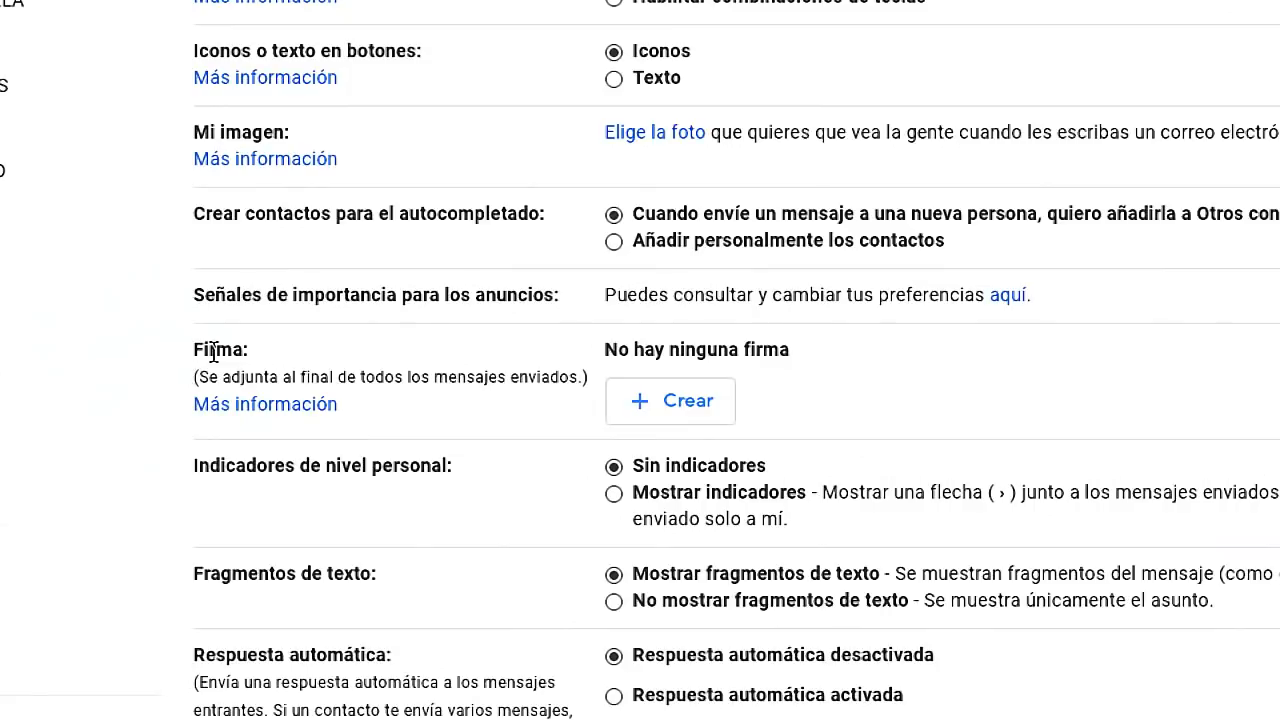
{"action": "left_click_drag", "start_coordinate": [187, 353], "coordinate": [237, 352]}
{"action": "left_click", "coordinate": [218, 350]}
{"action": "left_click", "coordinate": [378, 370]}
Create a new Gmail signature named 'Modelo firma 1'
{"action": "left_click", "coordinate": [684, 400]}
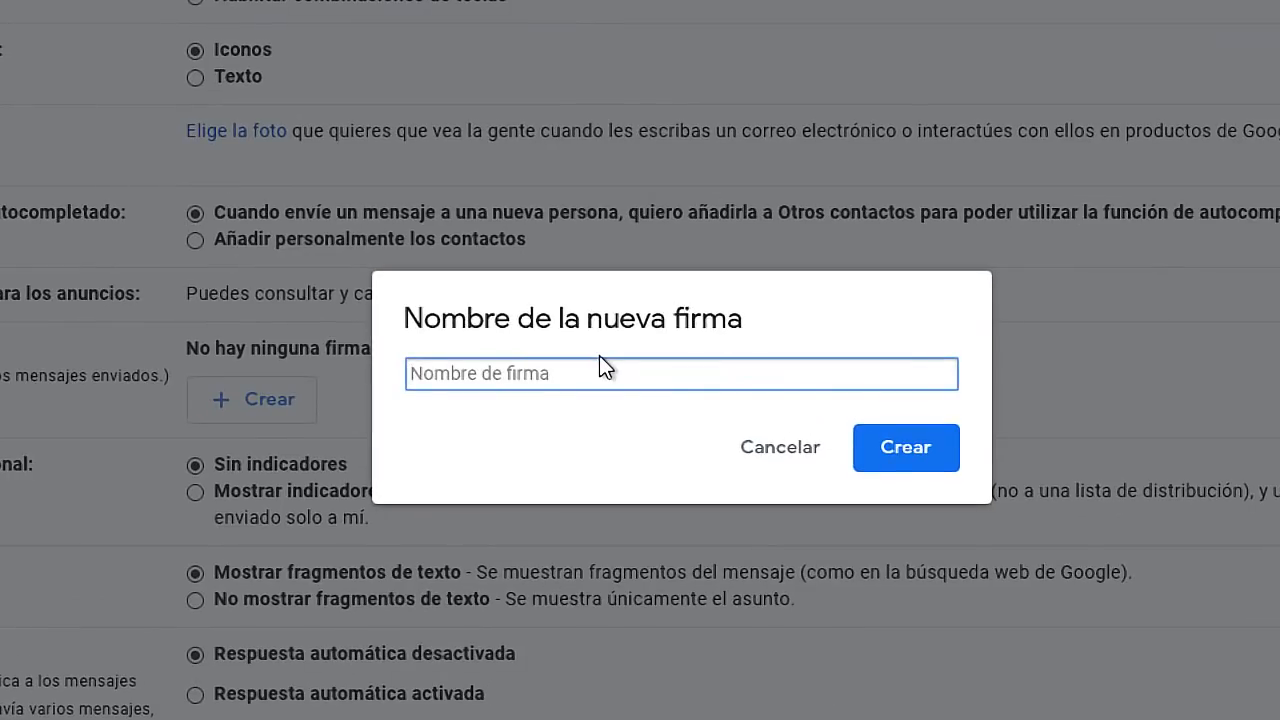
{"action": "type", "text": "D"}
{"action": "key", "text": "BackSpace"}
{"action": "type", "text": "mod"}
{"action": "key", "text": "BackSpace"}
{"action": "key", "text": "BackSpace"}
{"action": "key", "text": "BackSpace"}
{"action": "type", "text": "Modelo firma"}
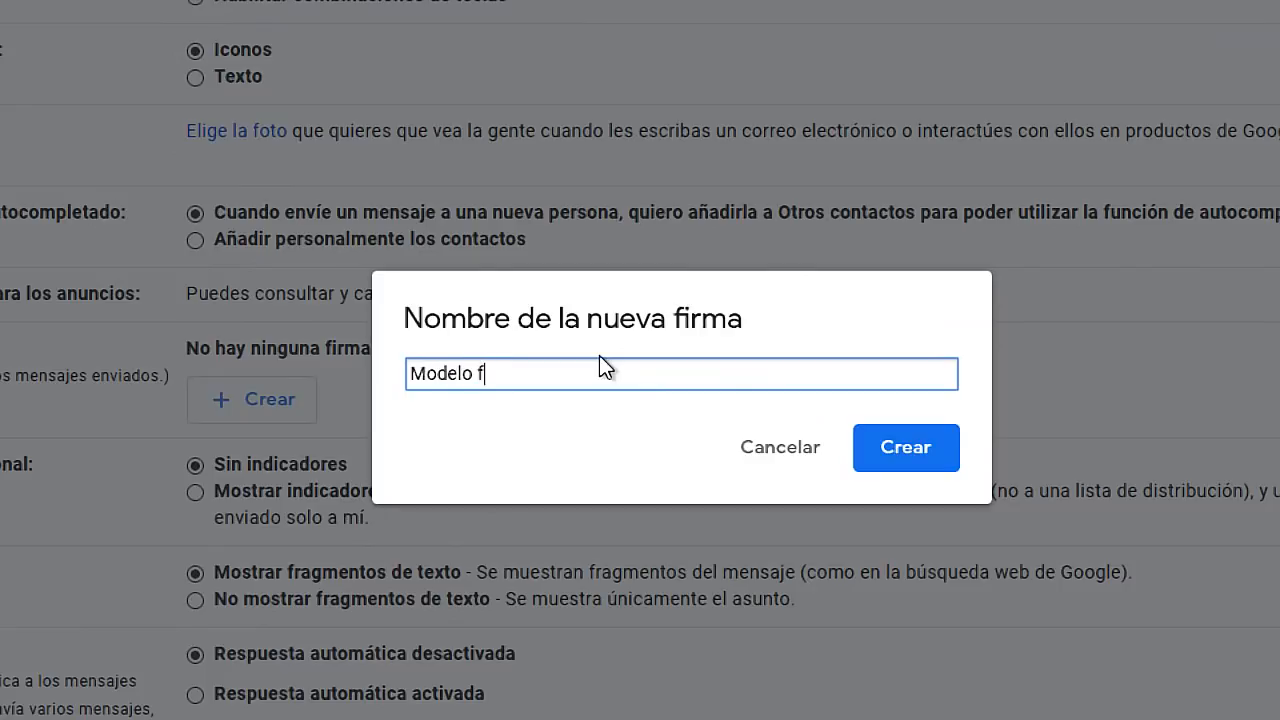
{"action": "type", "text": " 1"}
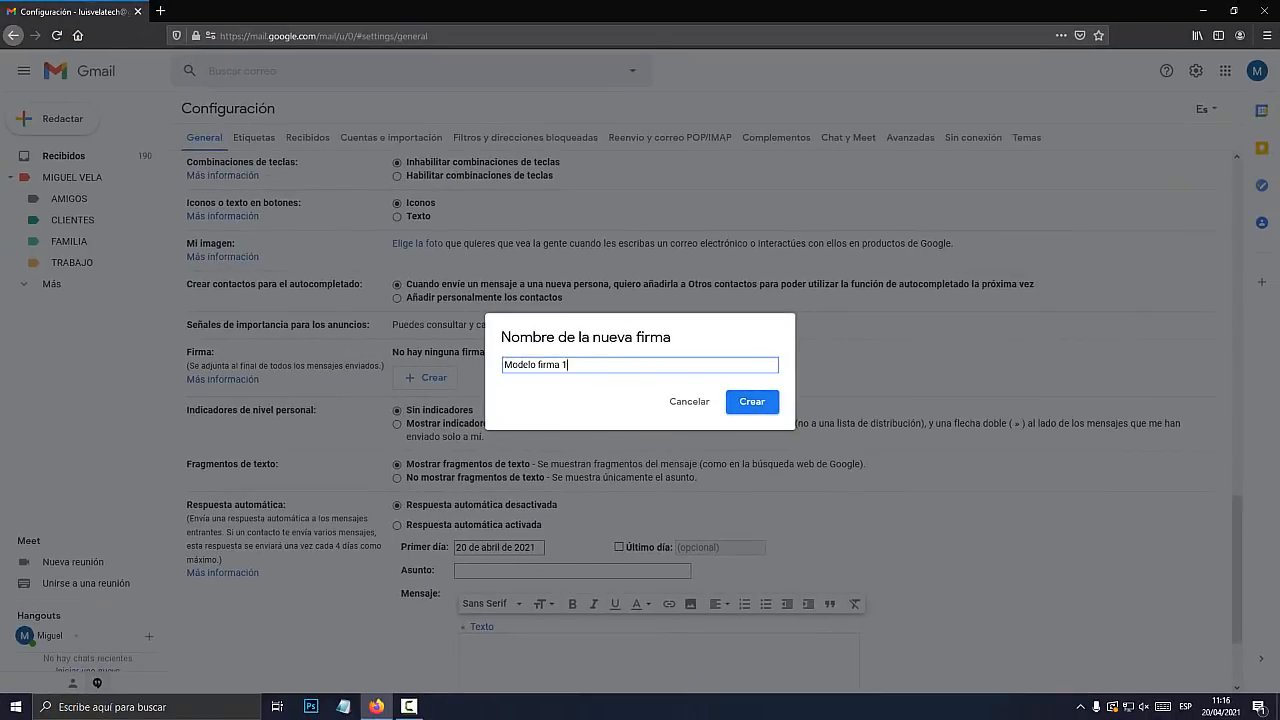
{"action": "key", "text": "Return"}
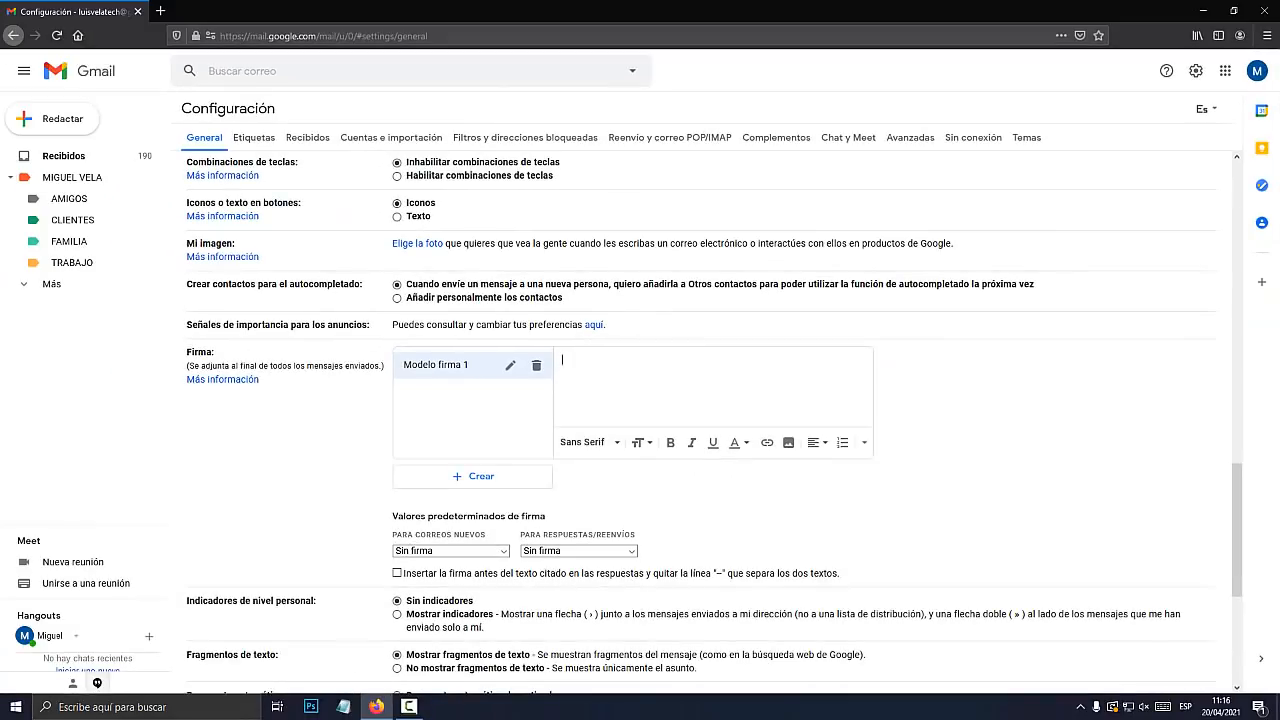
{"action": "left_click", "coordinate": [1225, 71]}
Launch Documentos from the Google apps menu in a new browser tab
{"action": "left_click", "coordinate": [1225, 71]}
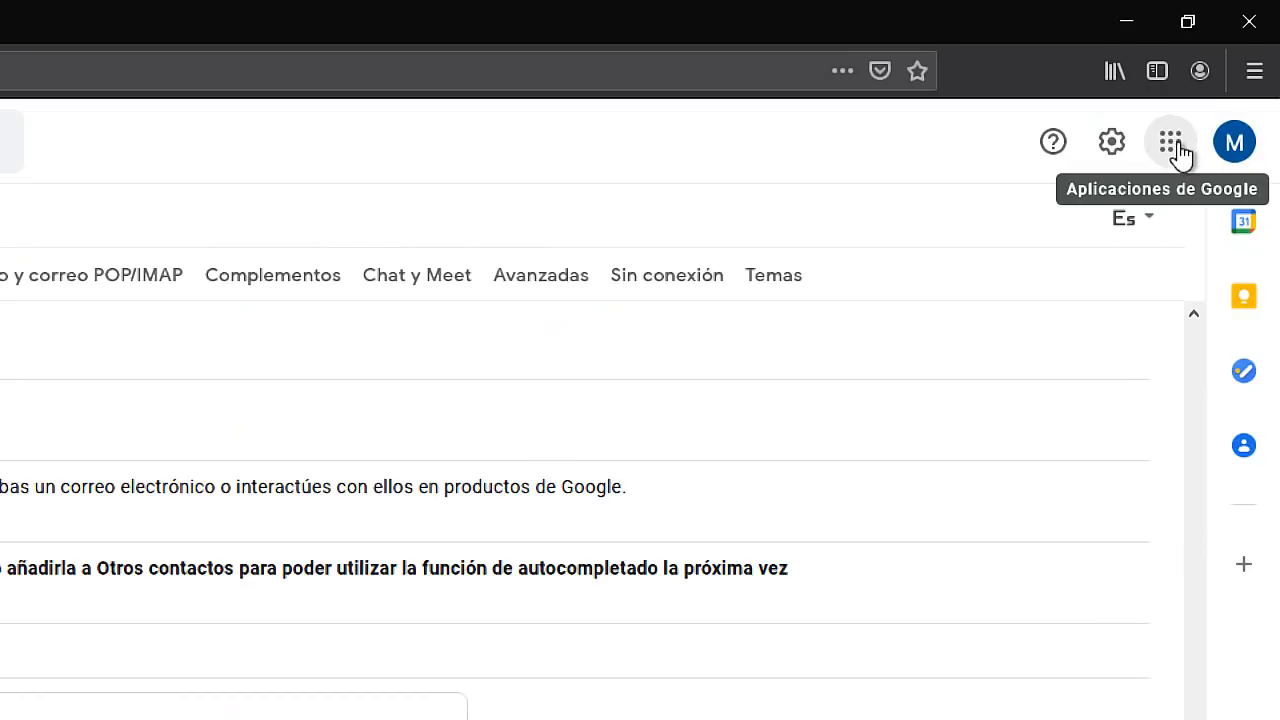
{"action": "left_click", "coordinate": [1176, 150]}
{"action": "scroll", "coordinate": [1104, 400], "scroll_direction": "down", "scroll_amount": 5}
{"action": "scroll", "coordinate": [1098, 405], "scroll_direction": "down", "scroll_amount": 3}
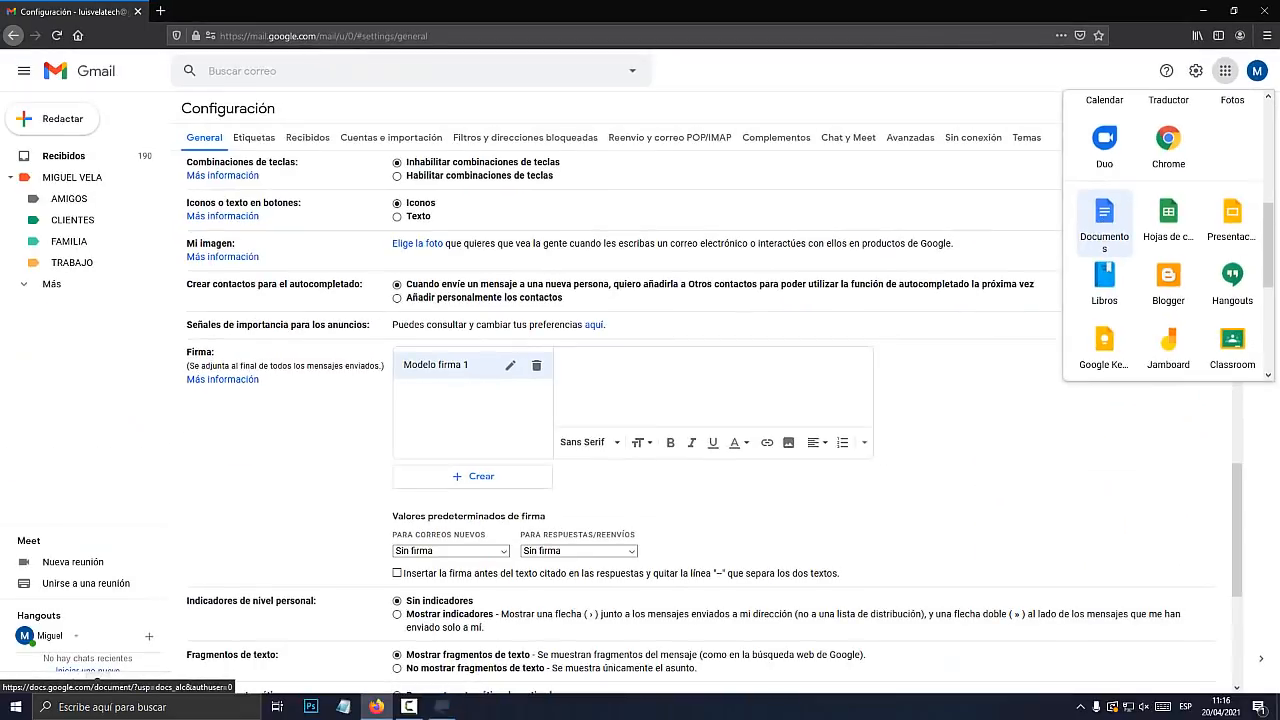
{"action": "left_click", "coordinate": [930, 435]}
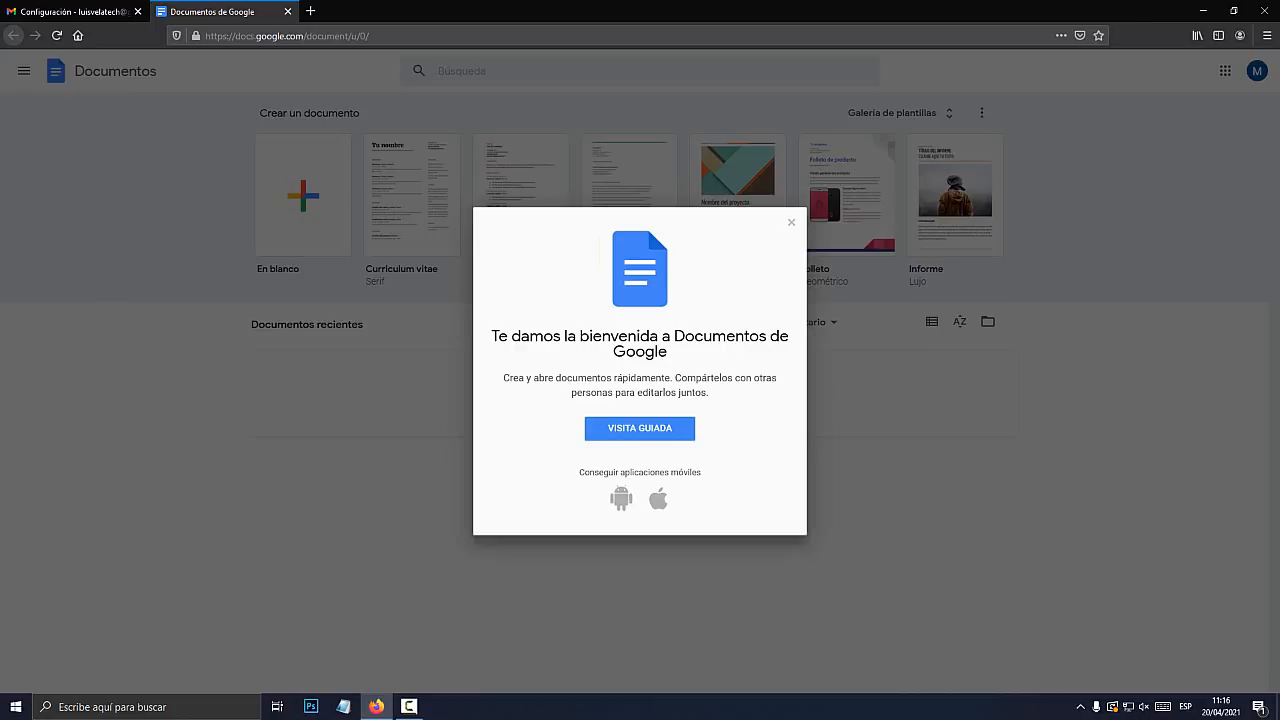
Dismiss the Docs welcome message and start an 'En blanco' document
{"action": "left_click", "coordinate": [640, 428]}
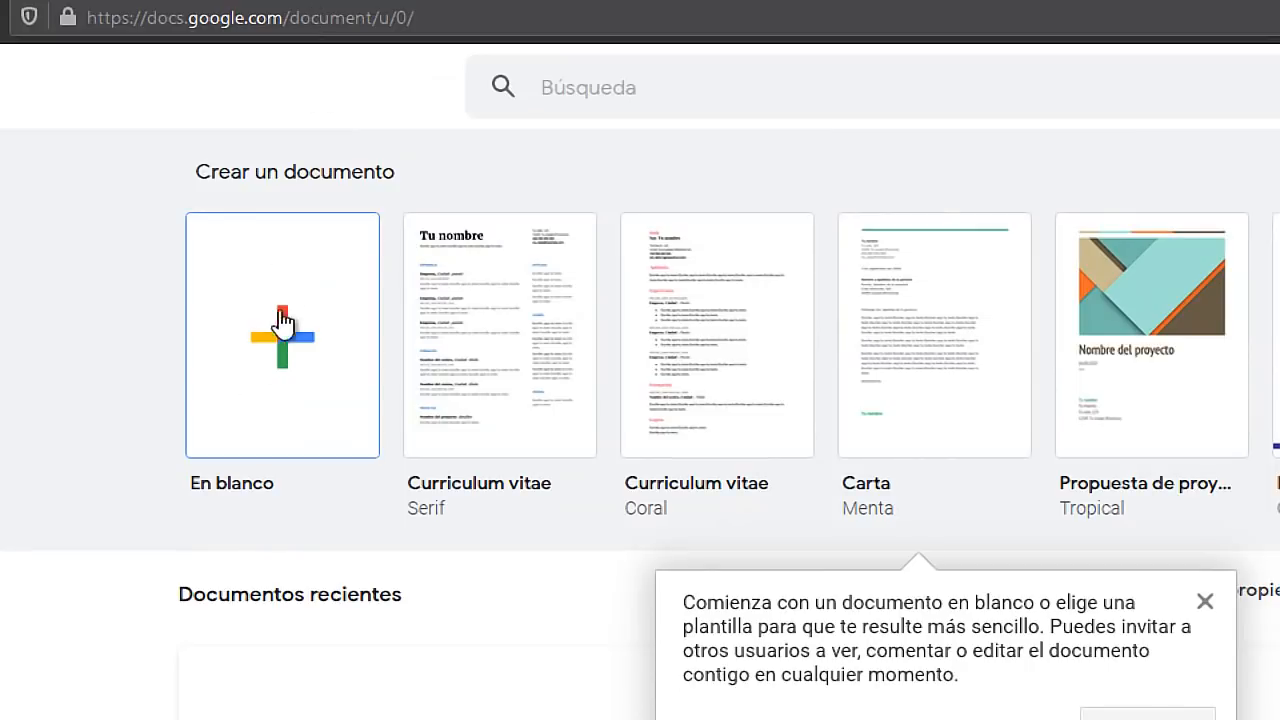
{"action": "left_click", "coordinate": [280, 338]}
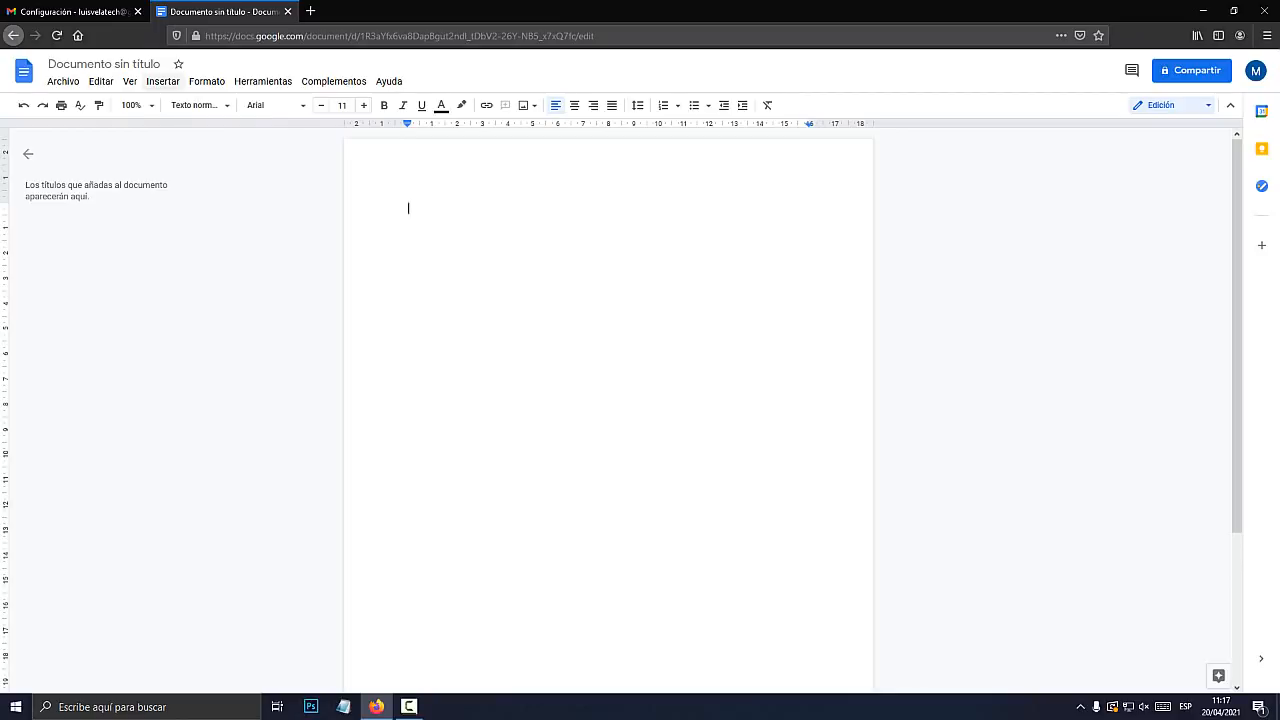
Insert a 2 x 1 table from Insertar > Tabla at the top of the document
{"action": "left_click", "coordinate": [166, 83]}
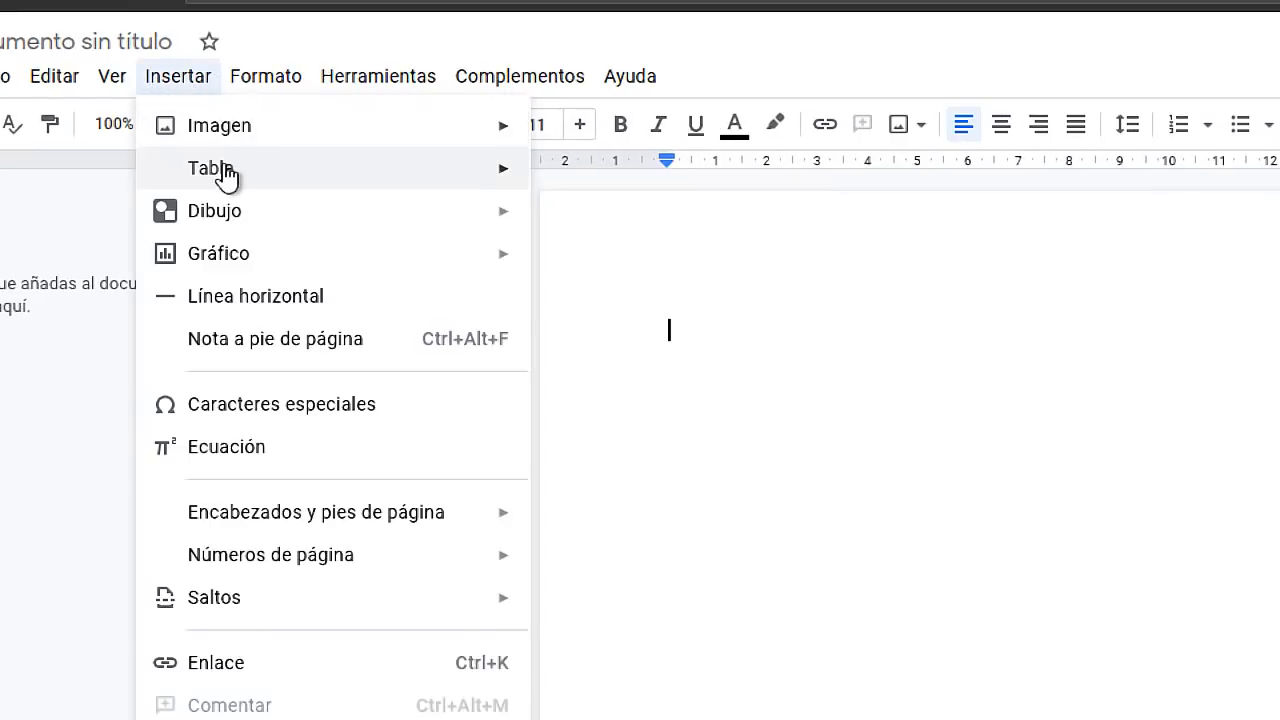
{"action": "mouse_move", "coordinate": [220, 175]}
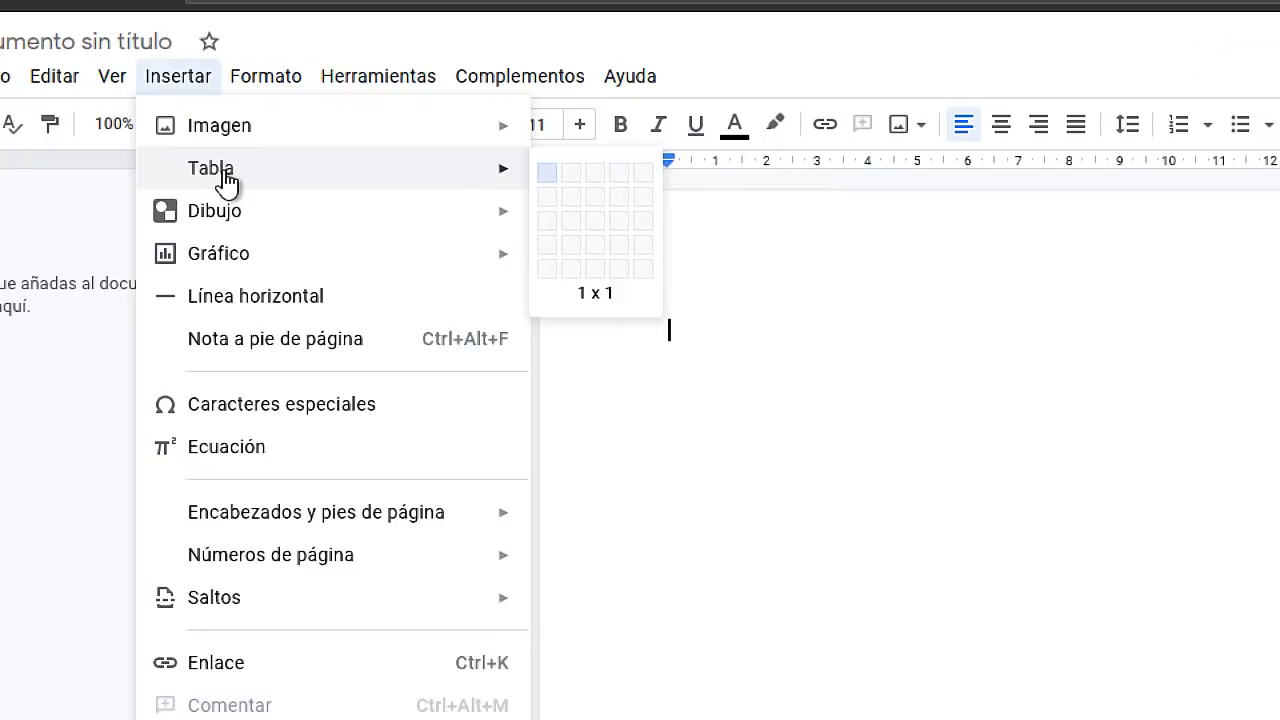
{"action": "left_click", "coordinate": [574, 177]}
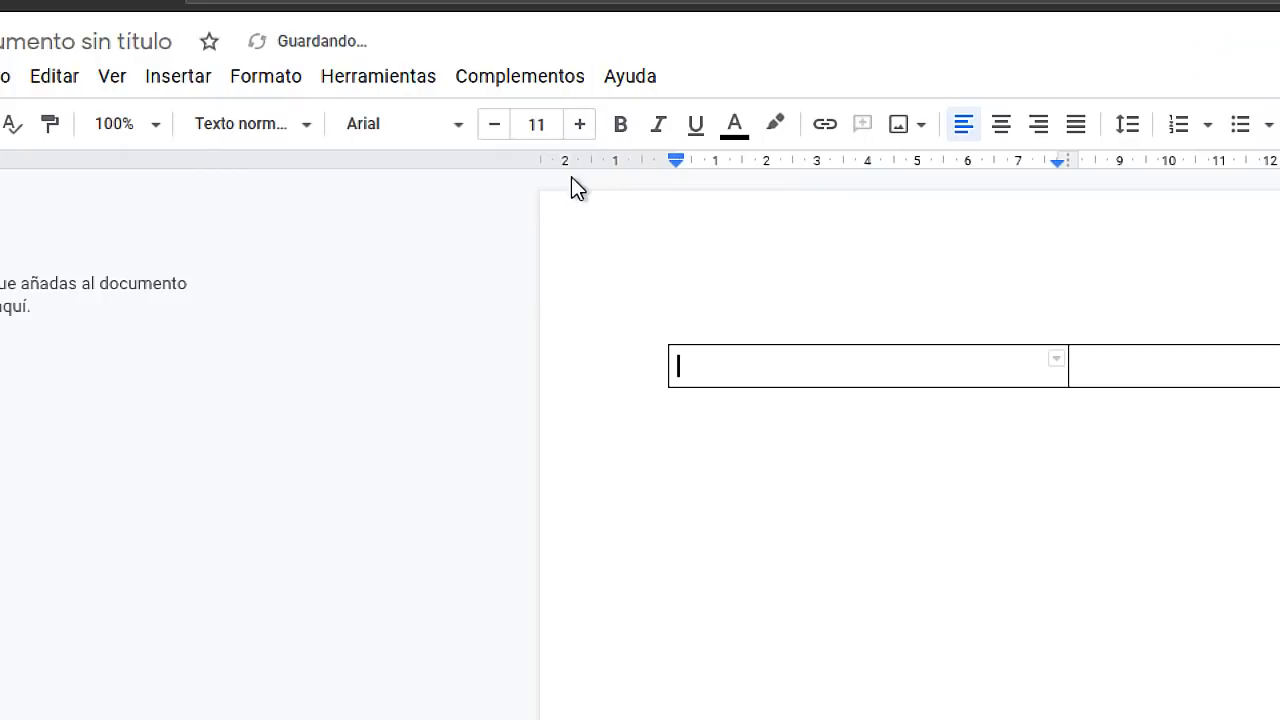
{"action": "left_click", "coordinate": [613, 227]}
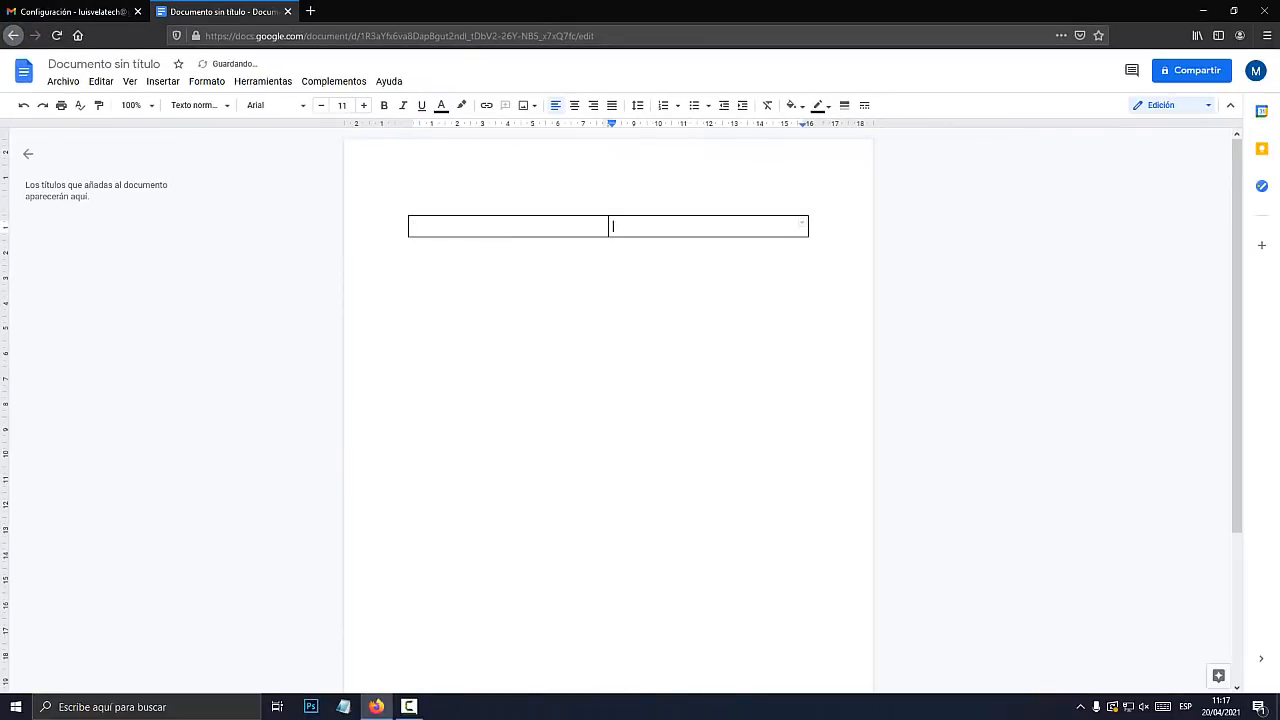
{"action": "left_click", "coordinate": [413, 227]}
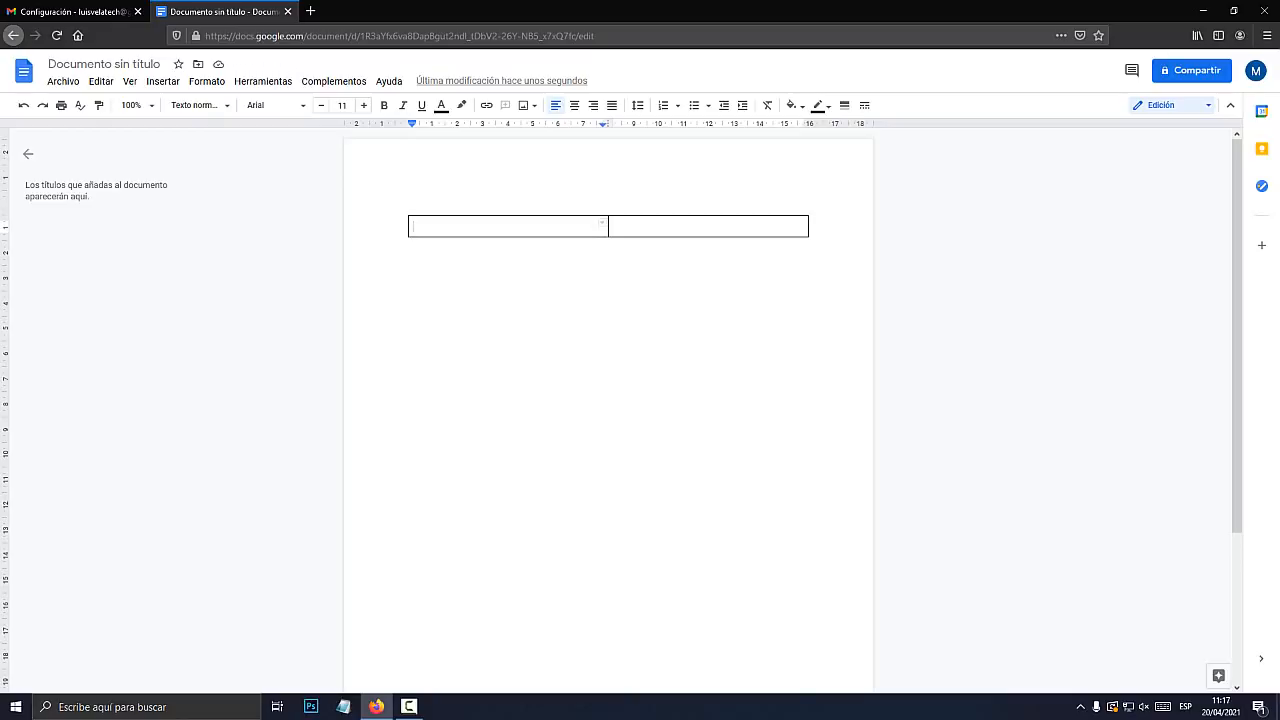
Narrow the left column, then type the person's full name and 'ING. CIVIL' below it in the right cell
{"action": "left_click_drag", "start_coordinate": [608, 226], "coordinate": [448, 228]}
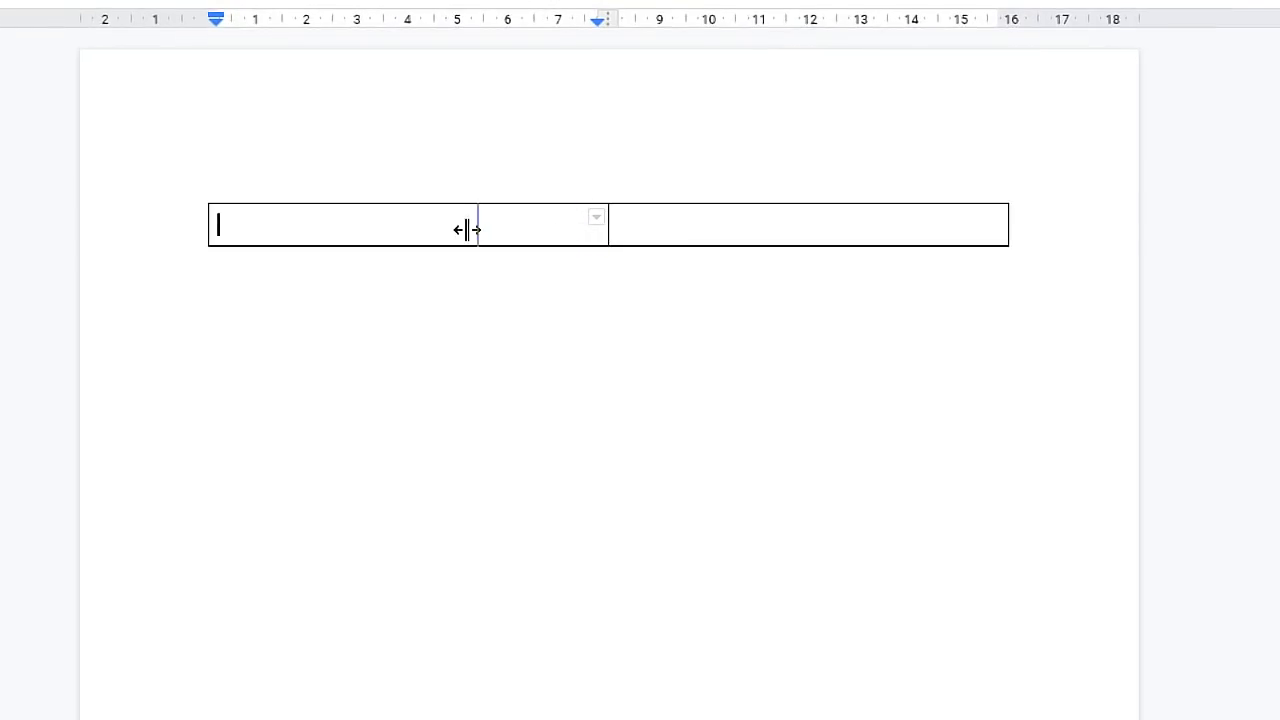
{"action": "left_click", "coordinate": [509, 226]}
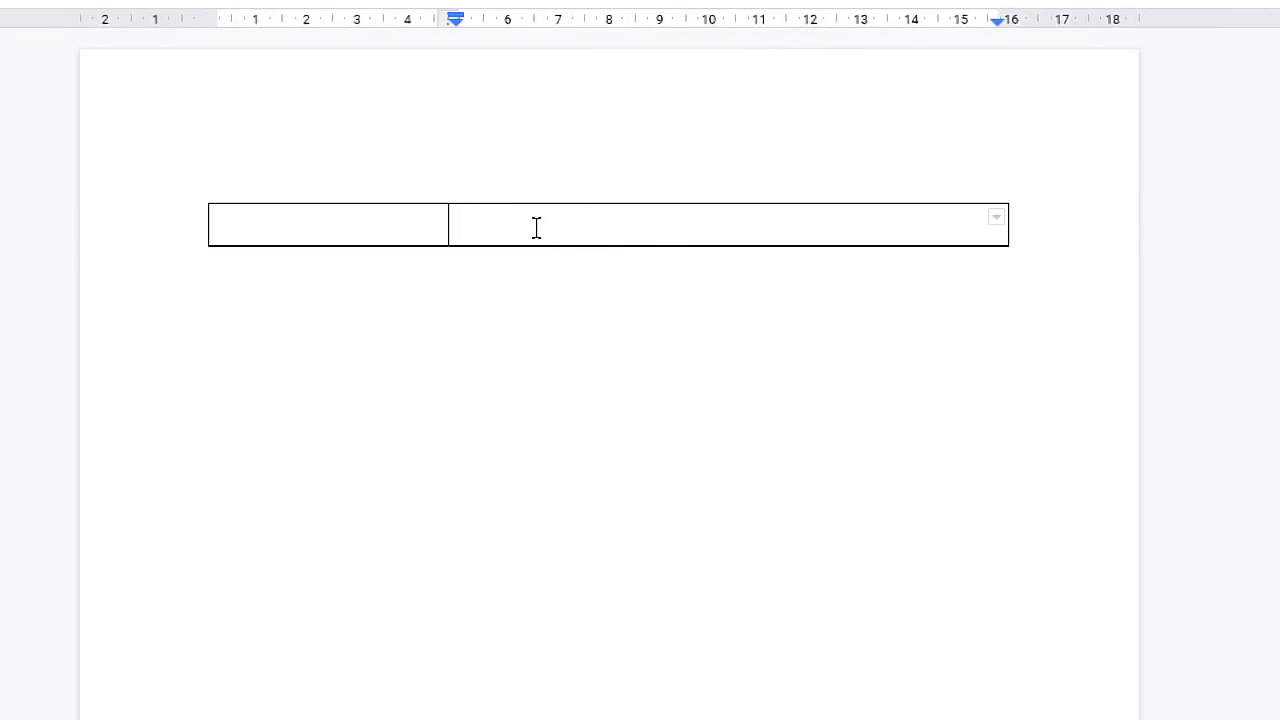
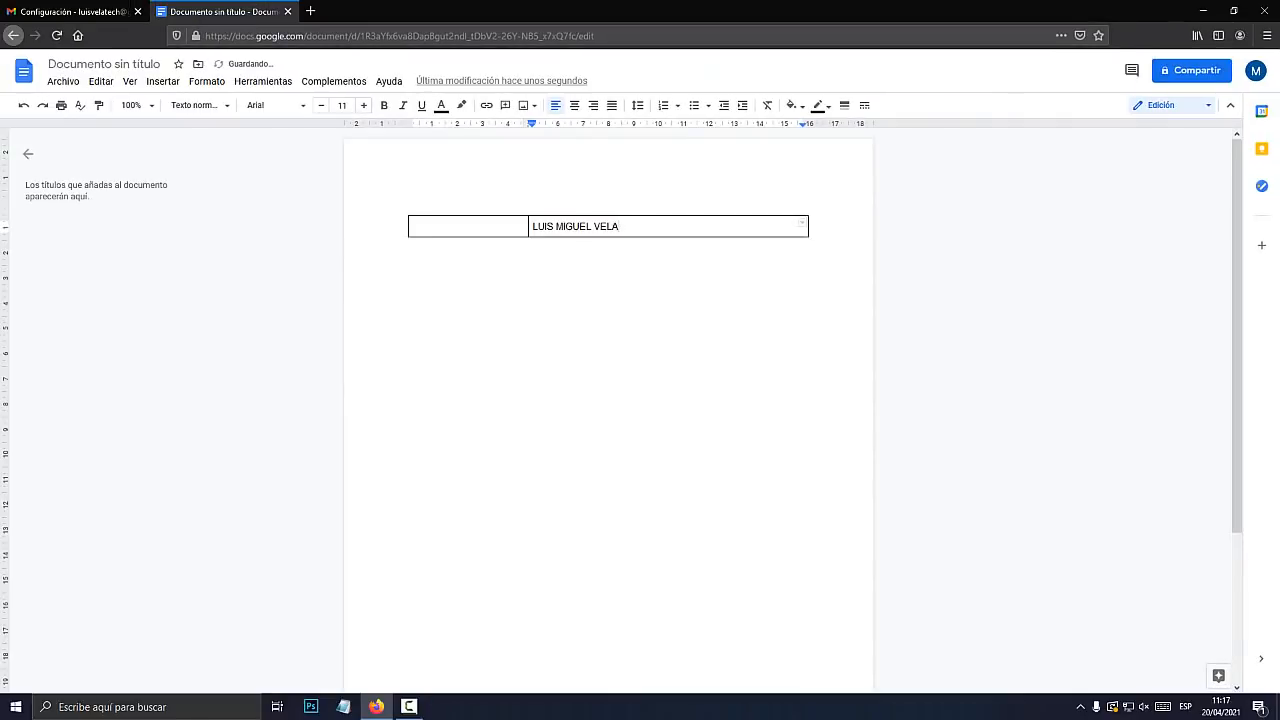
{"action": "key", "text": "Return"}
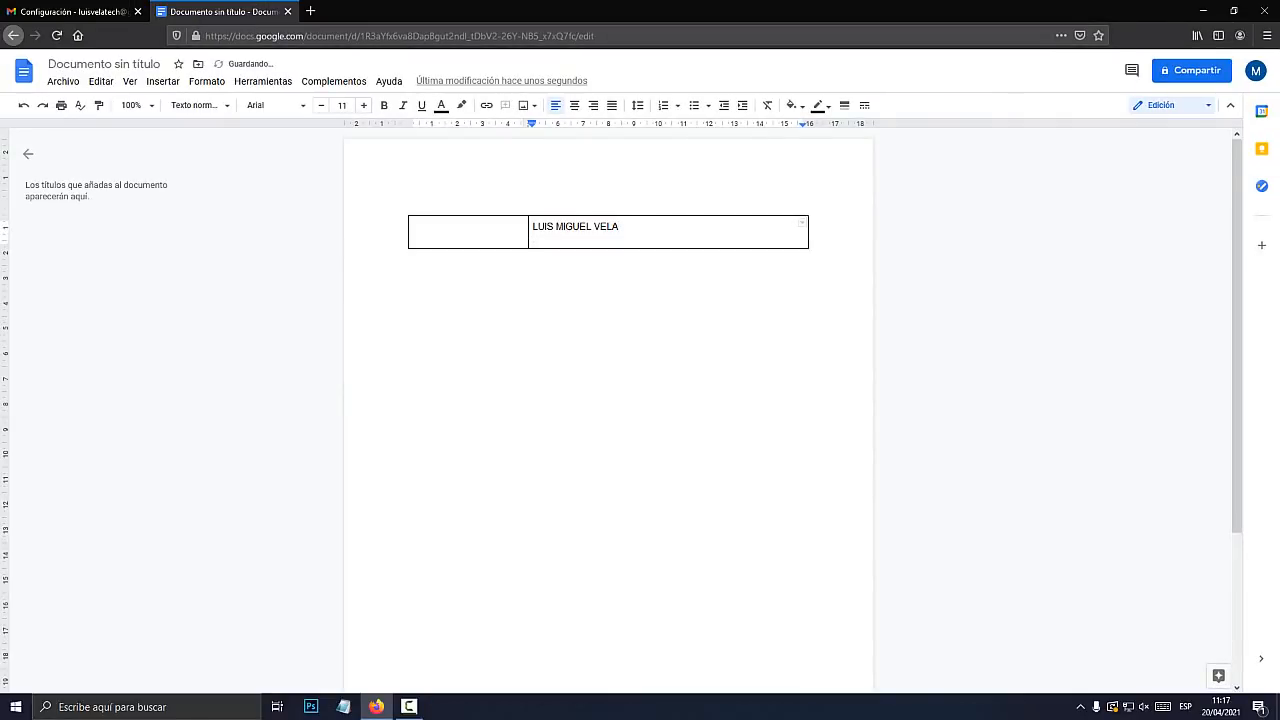
{"action": "type", "text": "ING. "}
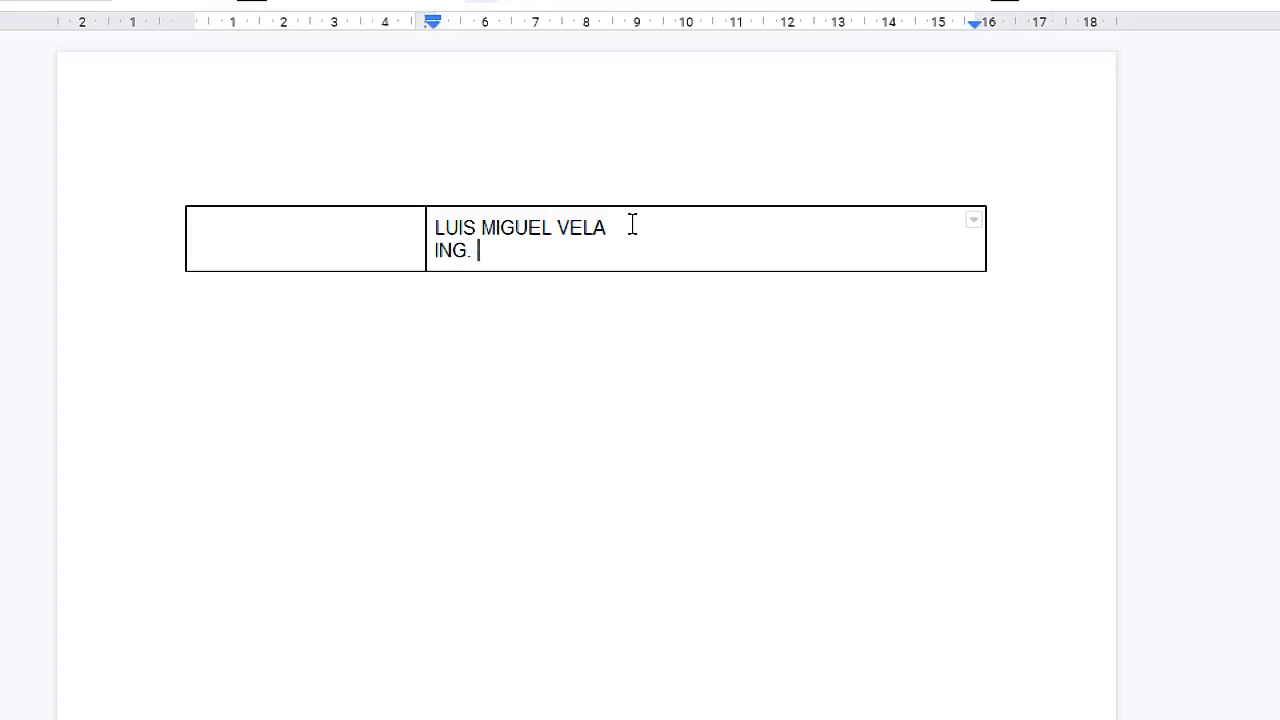
{"action": "type", "text": "CIVIL"}
{"action": "key", "text": "Return"}
{"action": "key", "text": "Return"}
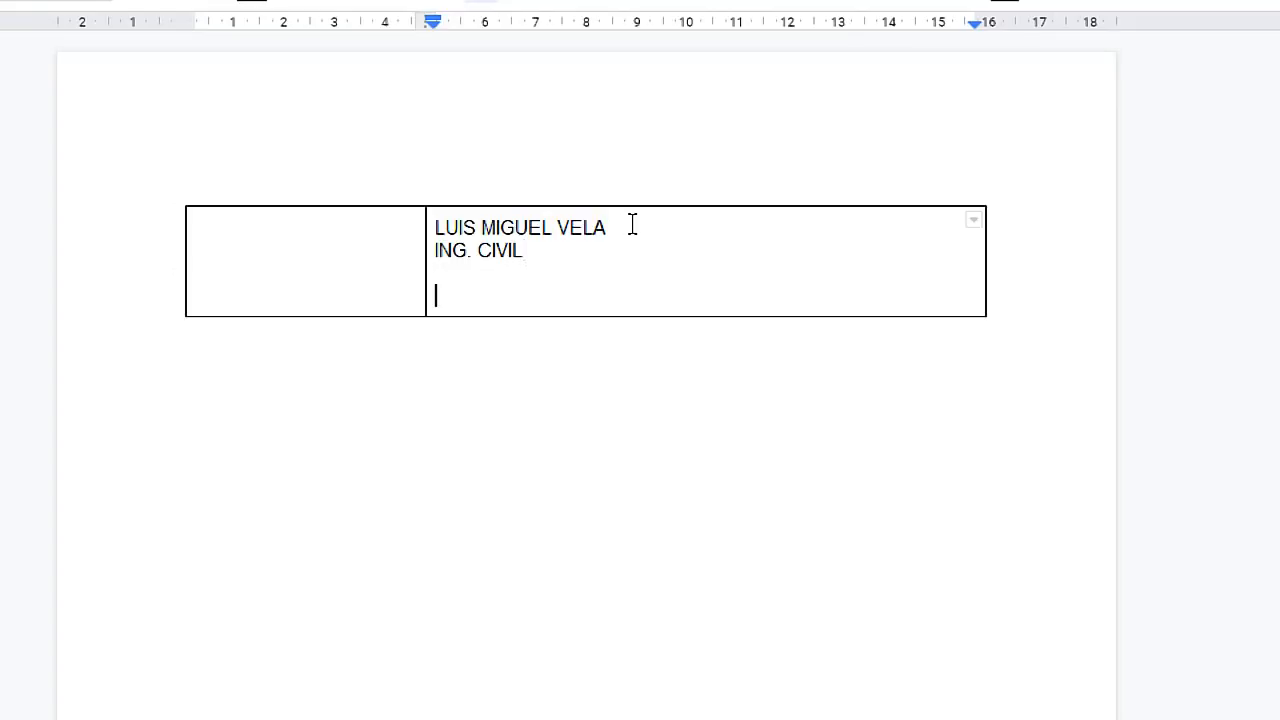
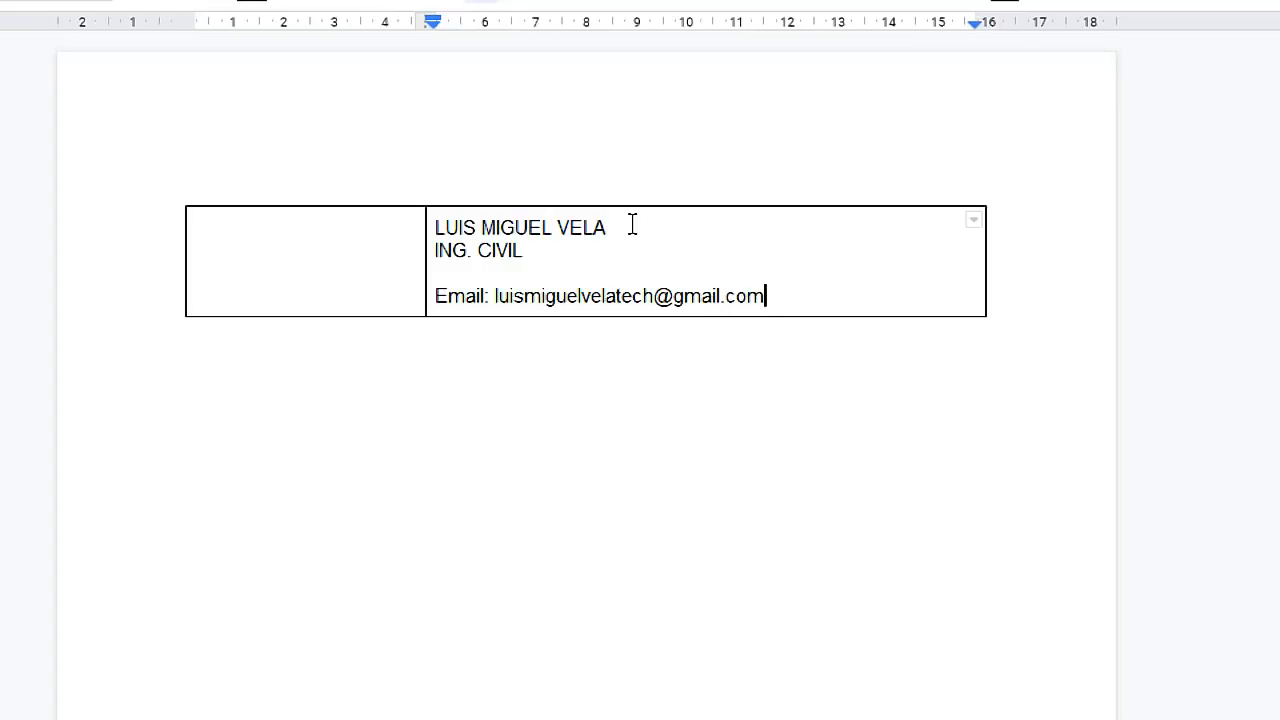
{"action": "key", "text": "Return"}
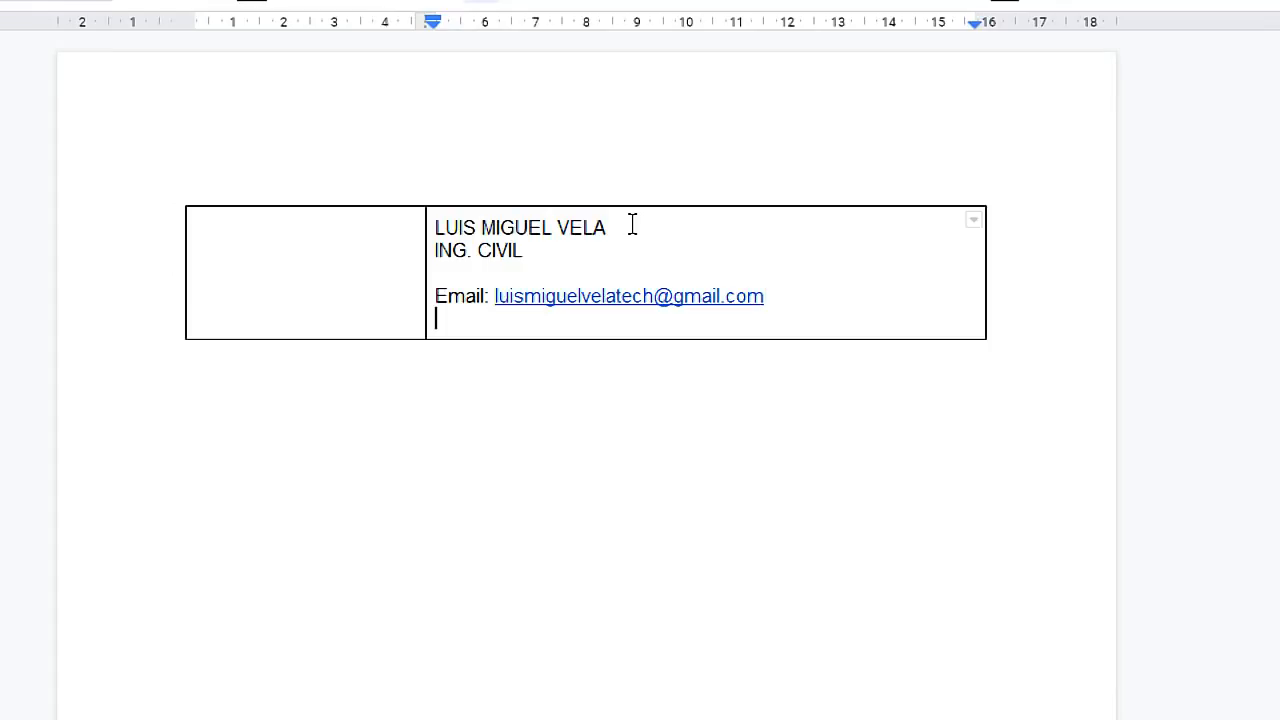
{"action": "type", "text": "Web: www.eltiotech.com"}
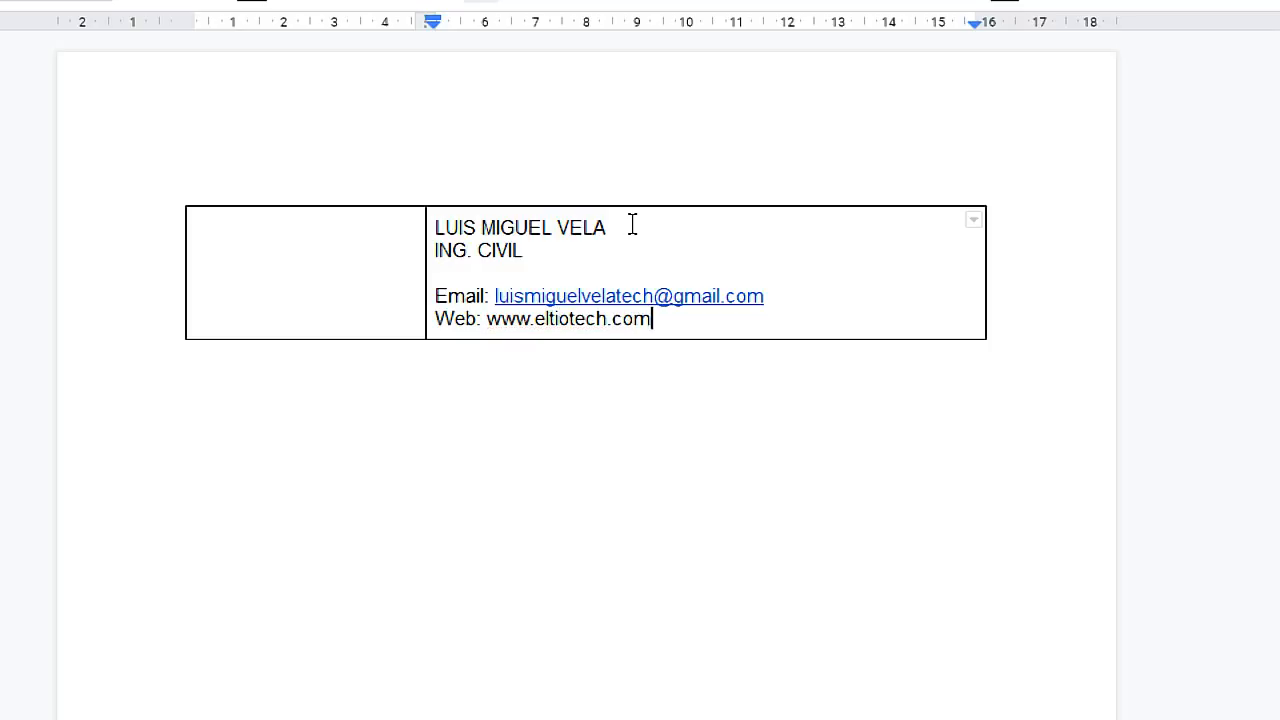
{"action": "key", "text": "Return"}
Add a 'Telf:' line with the contact's phone number
{"action": "type", "text": "Tel:"}
{"action": "key", "text": "BackSpace"}
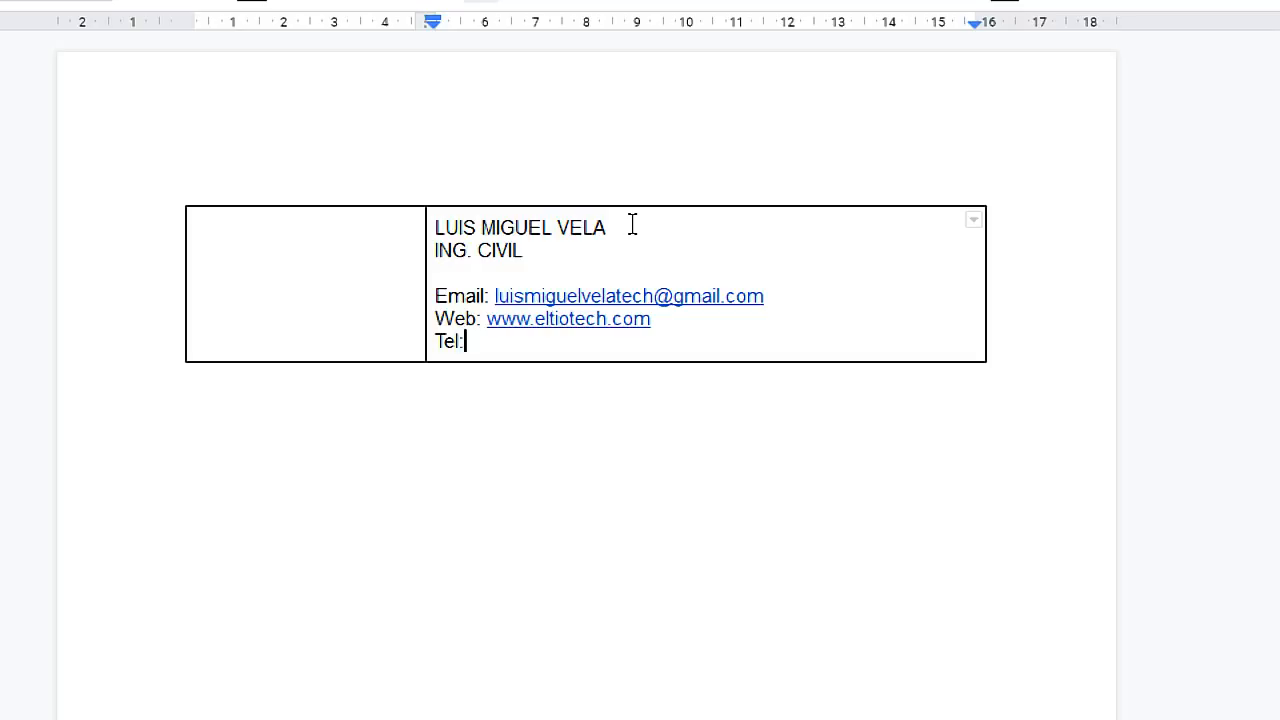
{"action": "key", "text": "BackSpace"}
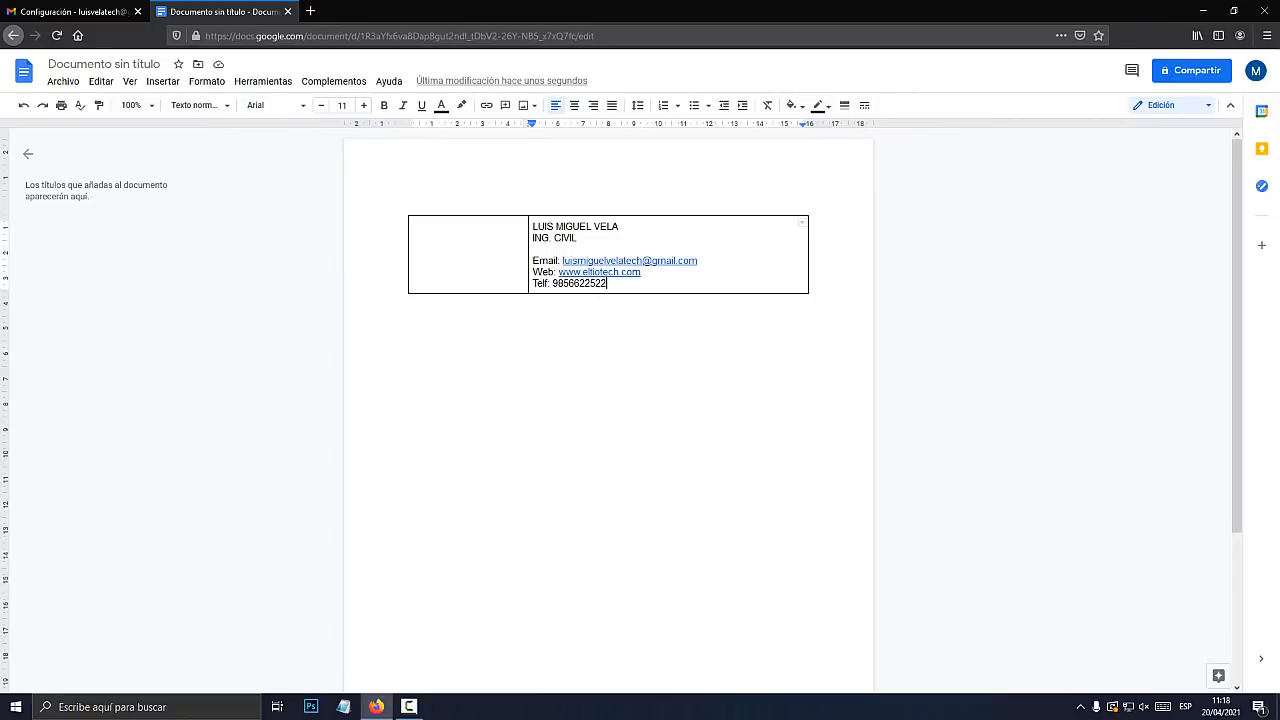
{"action": "left_click", "coordinate": [310, 11]}
Open google.com in a new tab and search for 'iconos PNG redes sociales'
{"action": "type", "text": "google.com"}
{"action": "key", "text": "Return"}
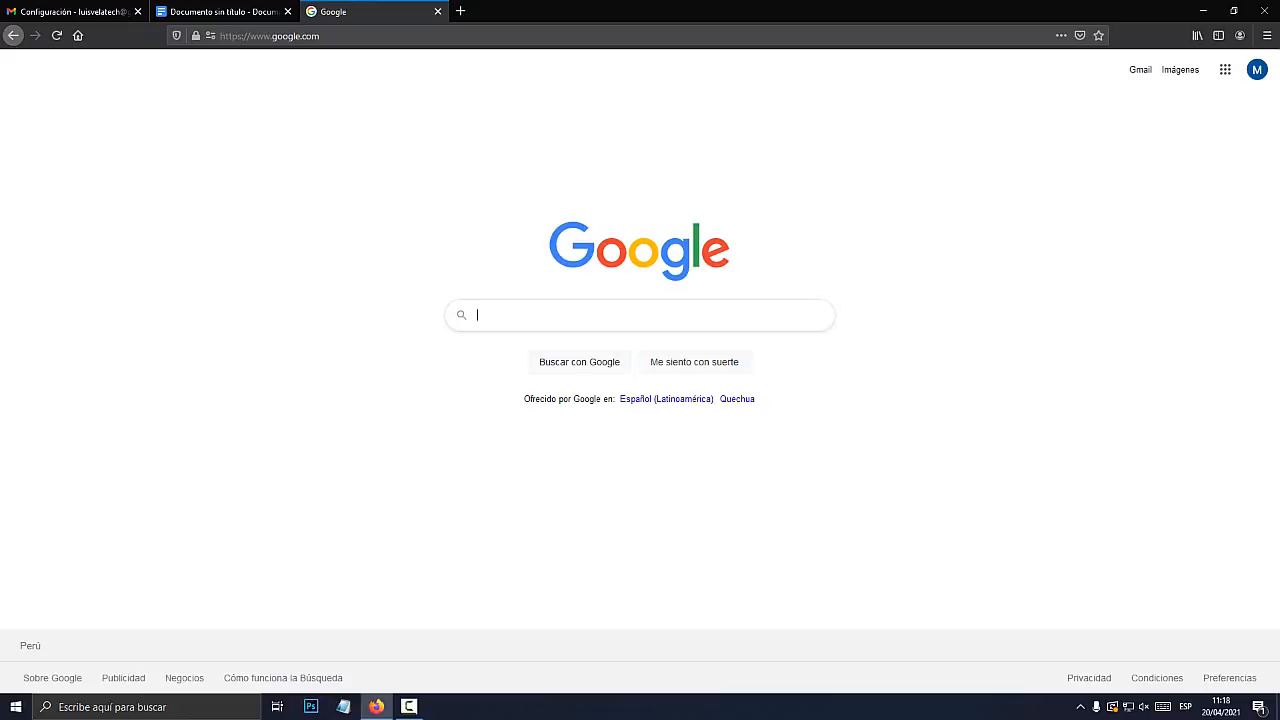
{"action": "left_click", "coordinate": [478, 315]}
{"action": "type", "text": "i"}
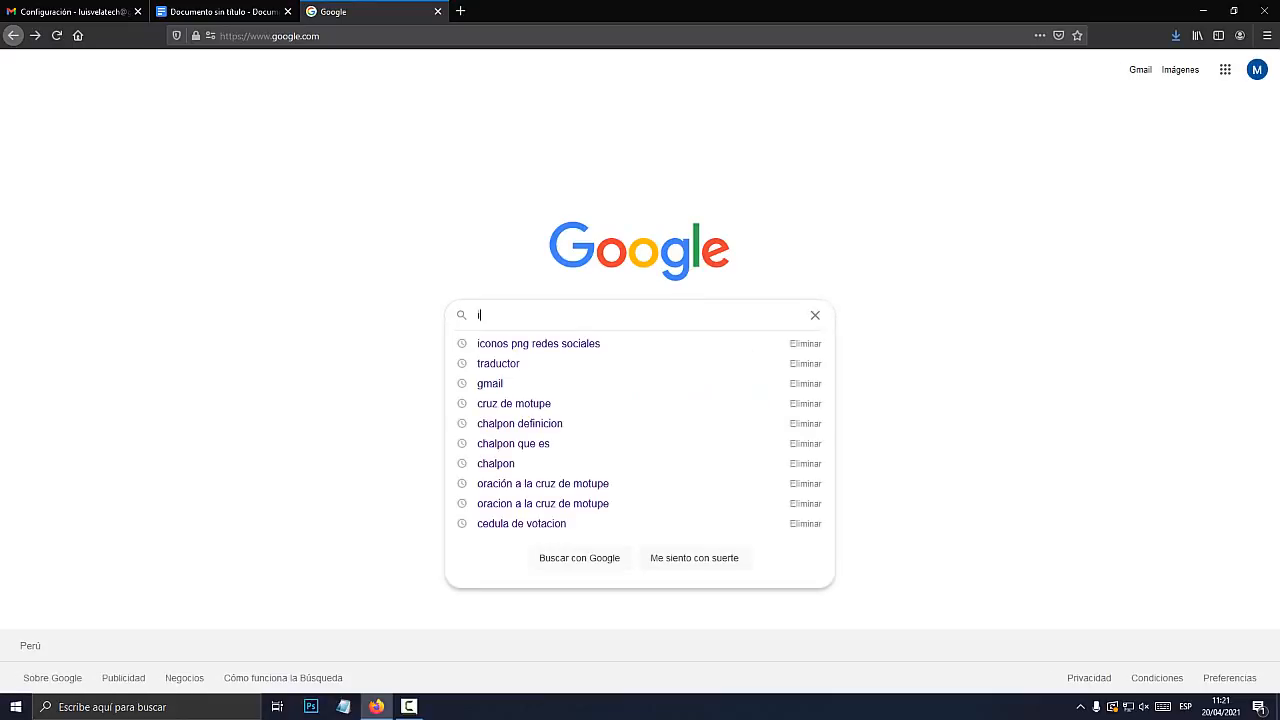
{"action": "type", "text": "cono"}
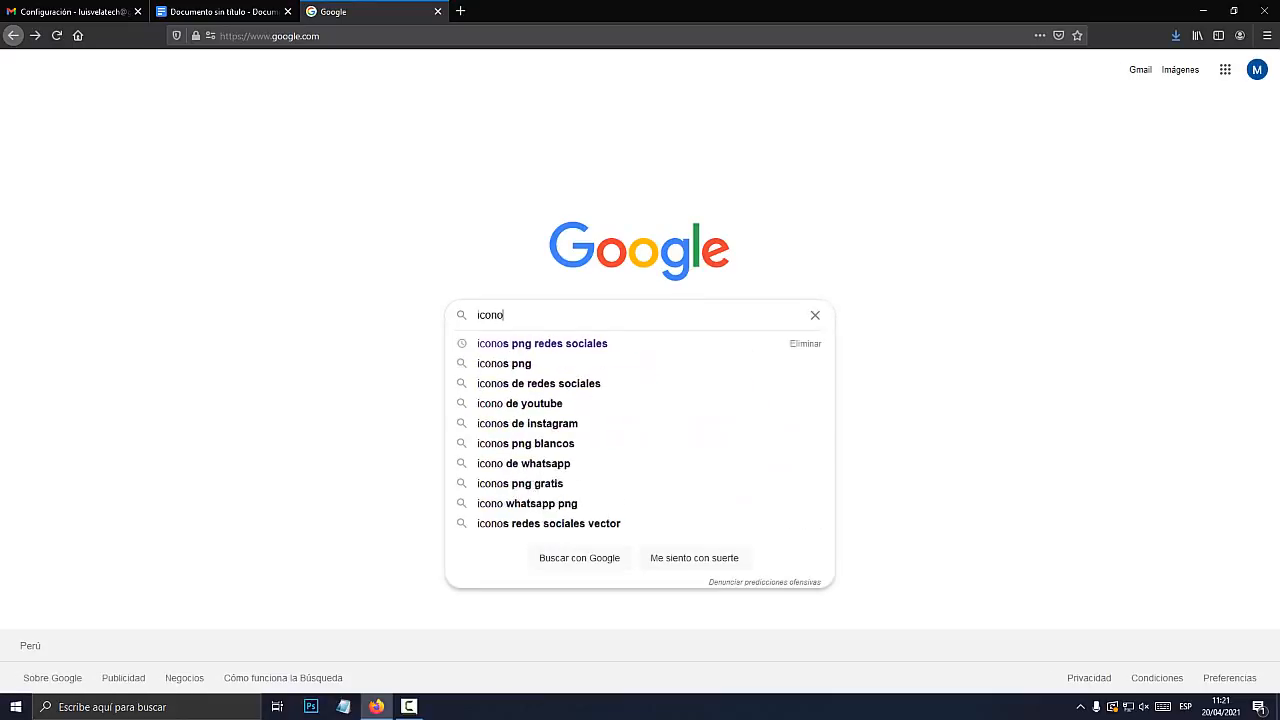
{"action": "type", "text": "s PNG re"}
{"action": "key", "text": "BackSpace"}
{"action": "type", "text": "redes sociales"}
{"action": "key", "text": "Return"}
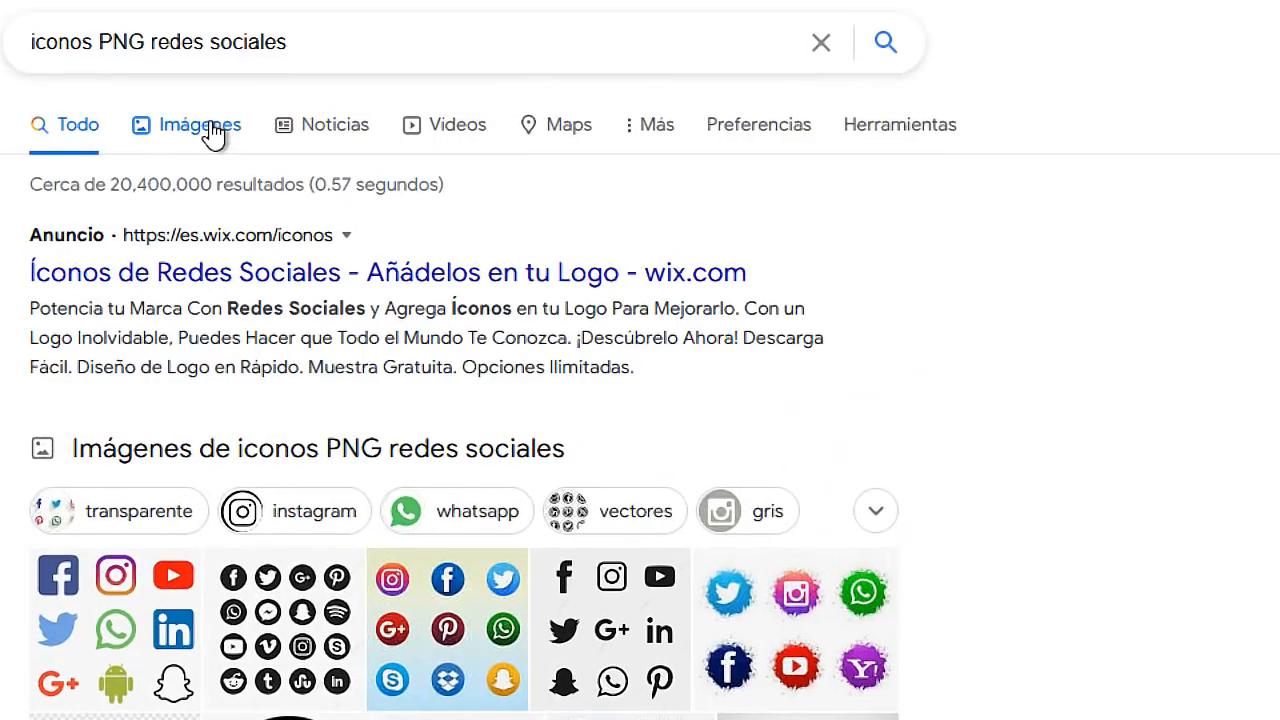
Switch to the Imágenes results and browse the social-icon images
{"action": "left_click", "coordinate": [210, 123]}
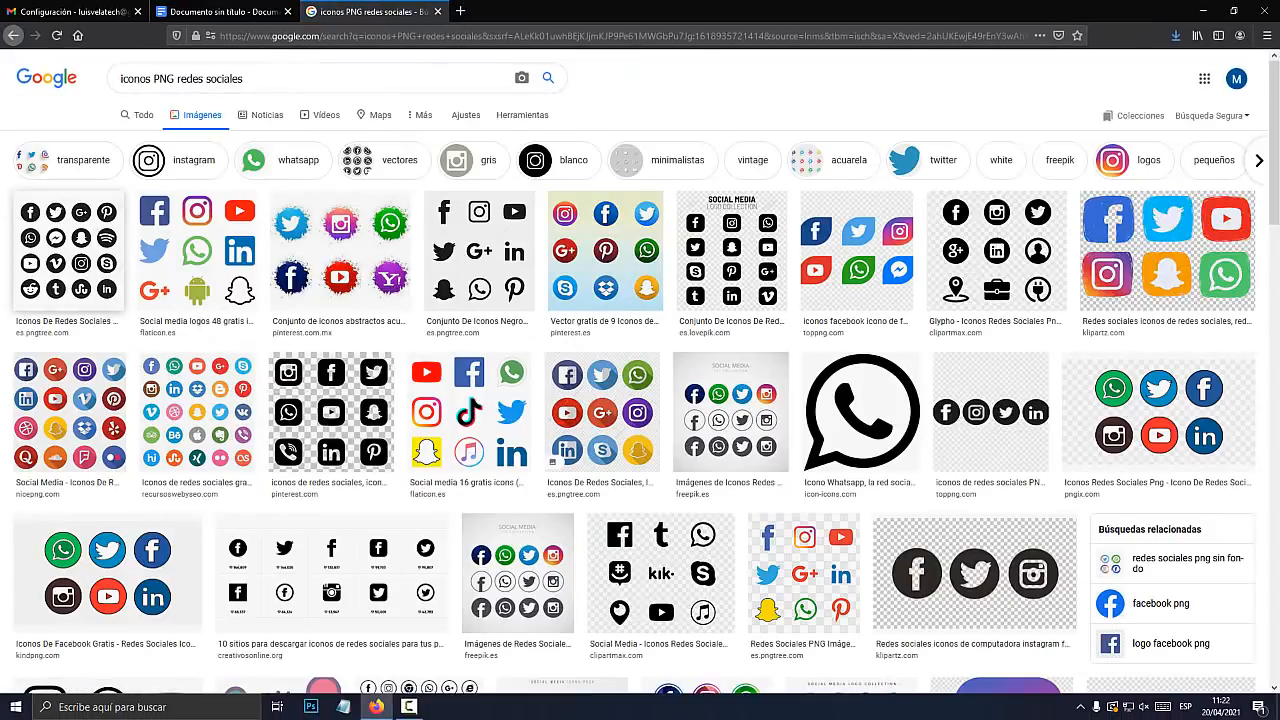
{"action": "scroll", "coordinate": [640, 380], "scroll_direction": "down", "scroll_amount": 3}
{"action": "scroll", "coordinate": [470, 410], "scroll_direction": "down", "scroll_amount": 3}
{"action": "scroll", "coordinate": [470, 410], "scroll_direction": "up", "scroll_amount": 6}
{"action": "scroll", "coordinate": [640, 390], "scroll_direction": "down", "scroll_amount": 10}
{"action": "scroll", "coordinate": [612, 380], "scroll_direction": "down", "scroll_amount": 3}
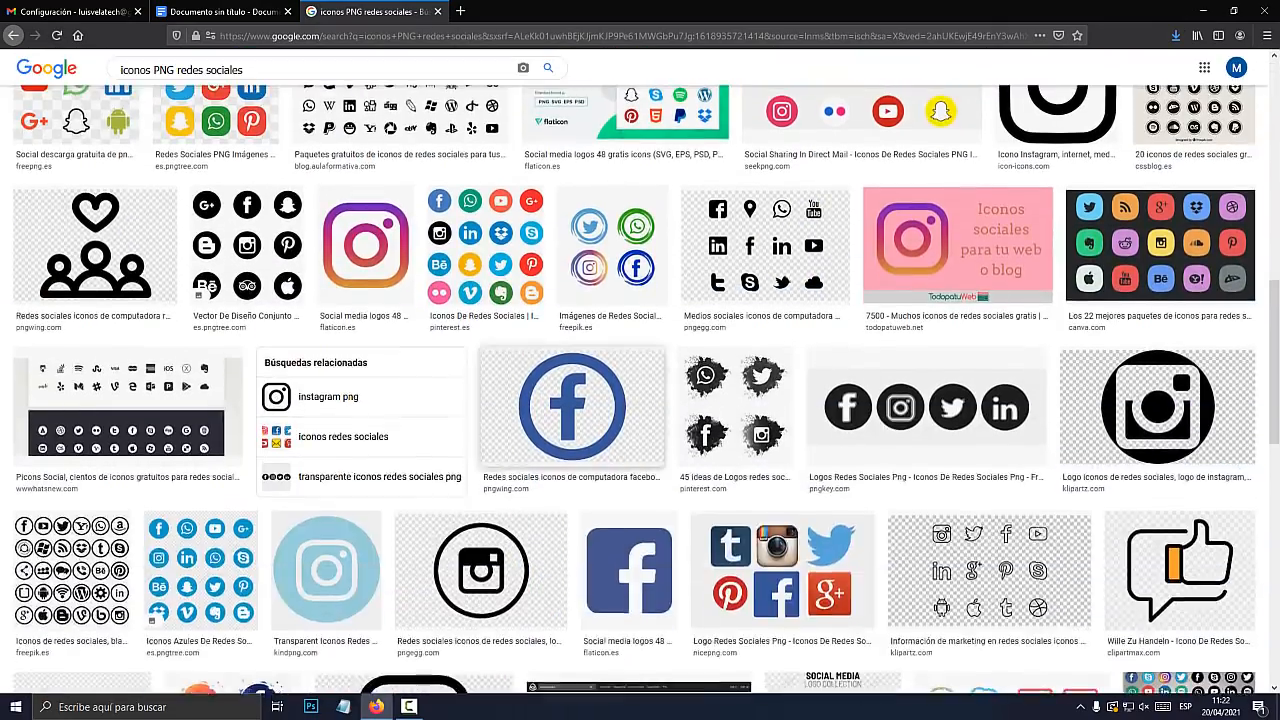
{"action": "scroll", "coordinate": [612, 380], "scroll_direction": "up", "scroll_amount": 2}
Enlarge the Pinterest 'Iconos De Redes Sociales' grid of colourful round icons
{"action": "left_click", "coordinate": [612, 378]}
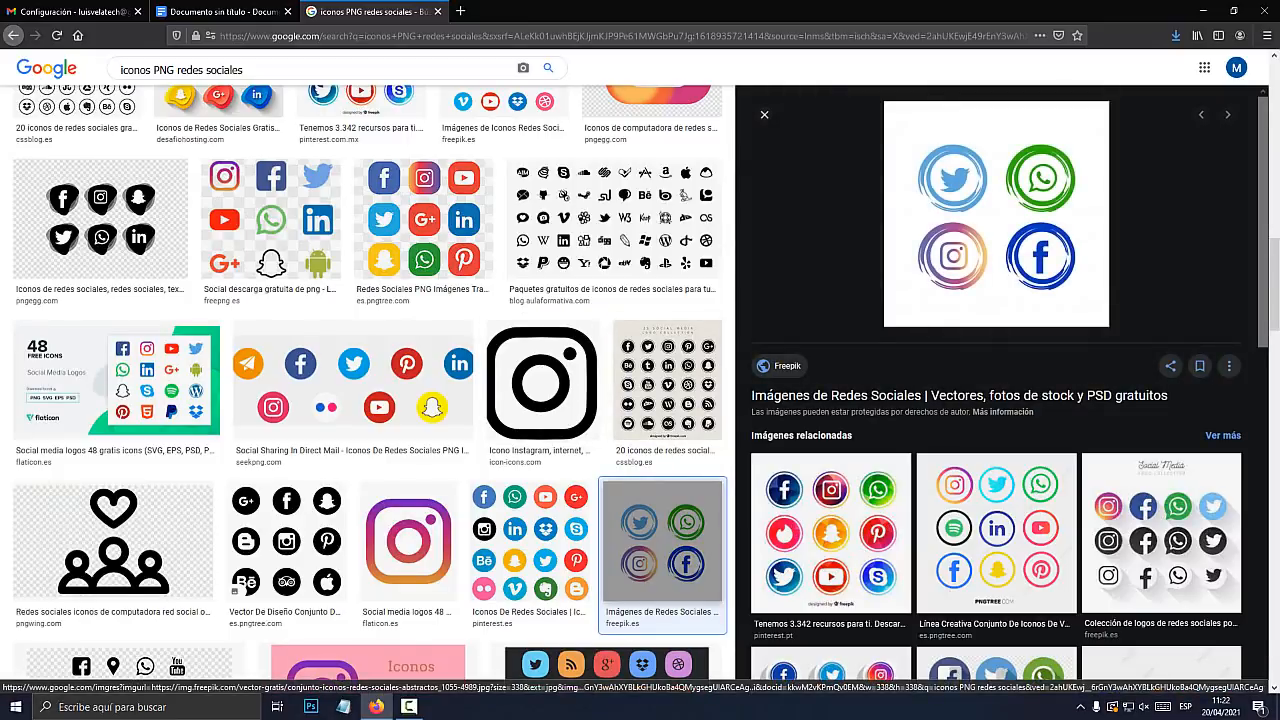
{"action": "scroll", "coordinate": [996, 400], "scroll_direction": "down", "scroll_amount": 2}
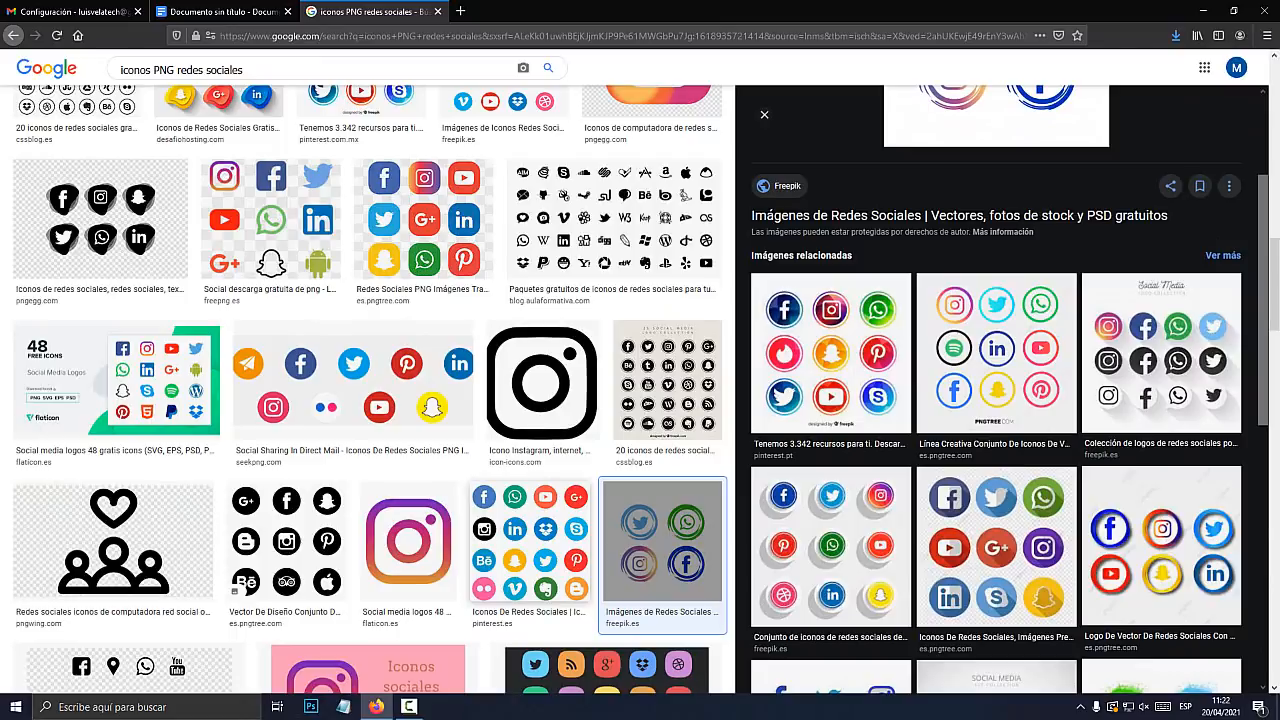
{"action": "left_click", "coordinate": [530, 542]}
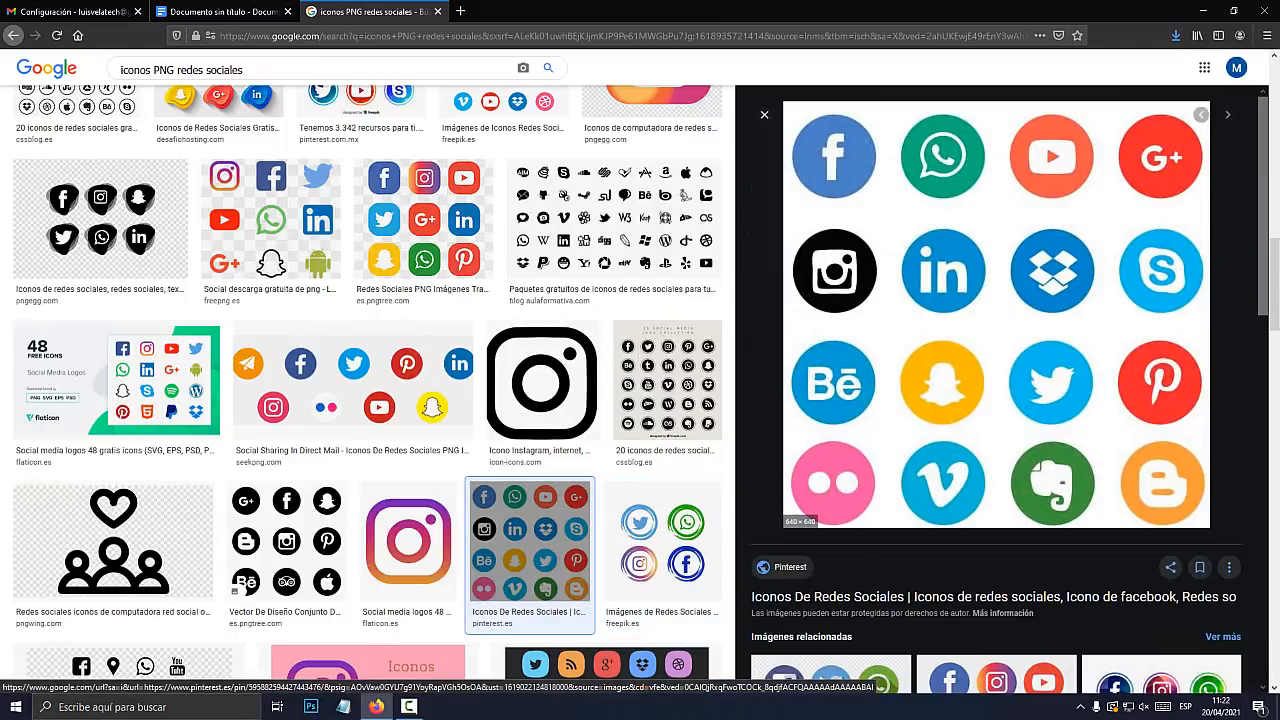
{"action": "scroll", "coordinate": [996, 420], "scroll_direction": "down", "scroll_amount": 5}
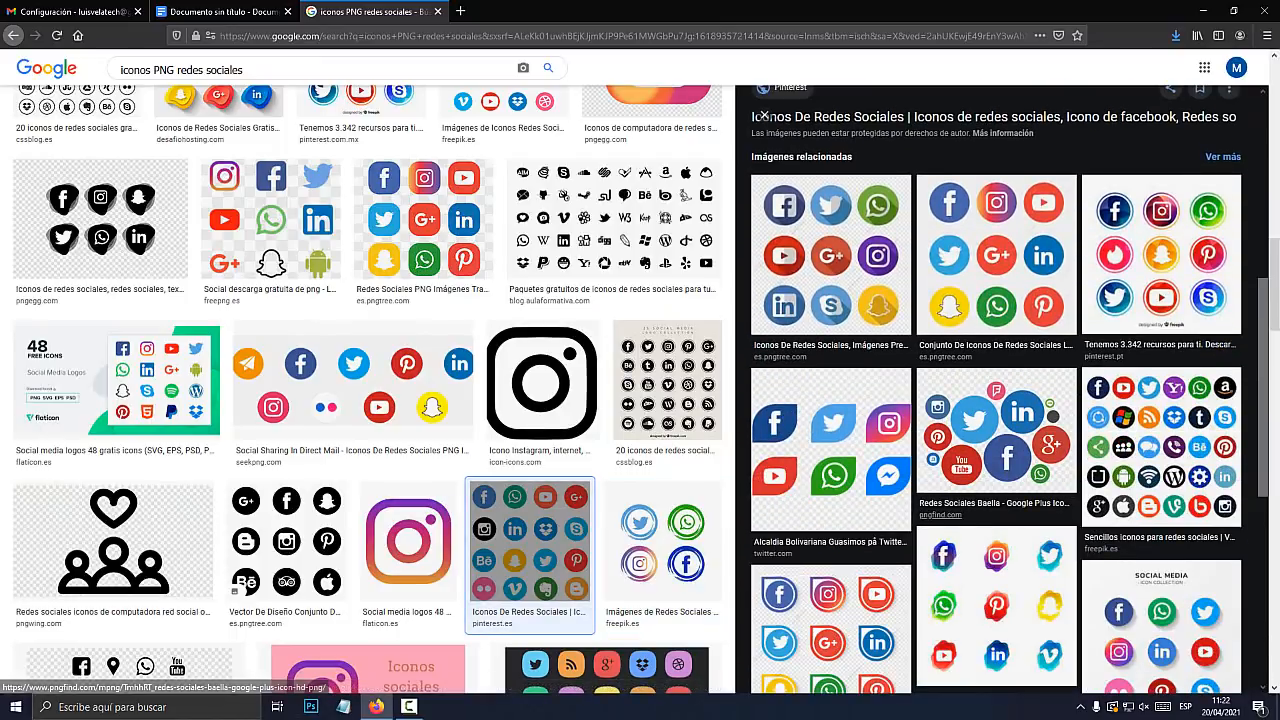
{"action": "scroll", "coordinate": [996, 420], "scroll_direction": "up", "scroll_amount": 5}
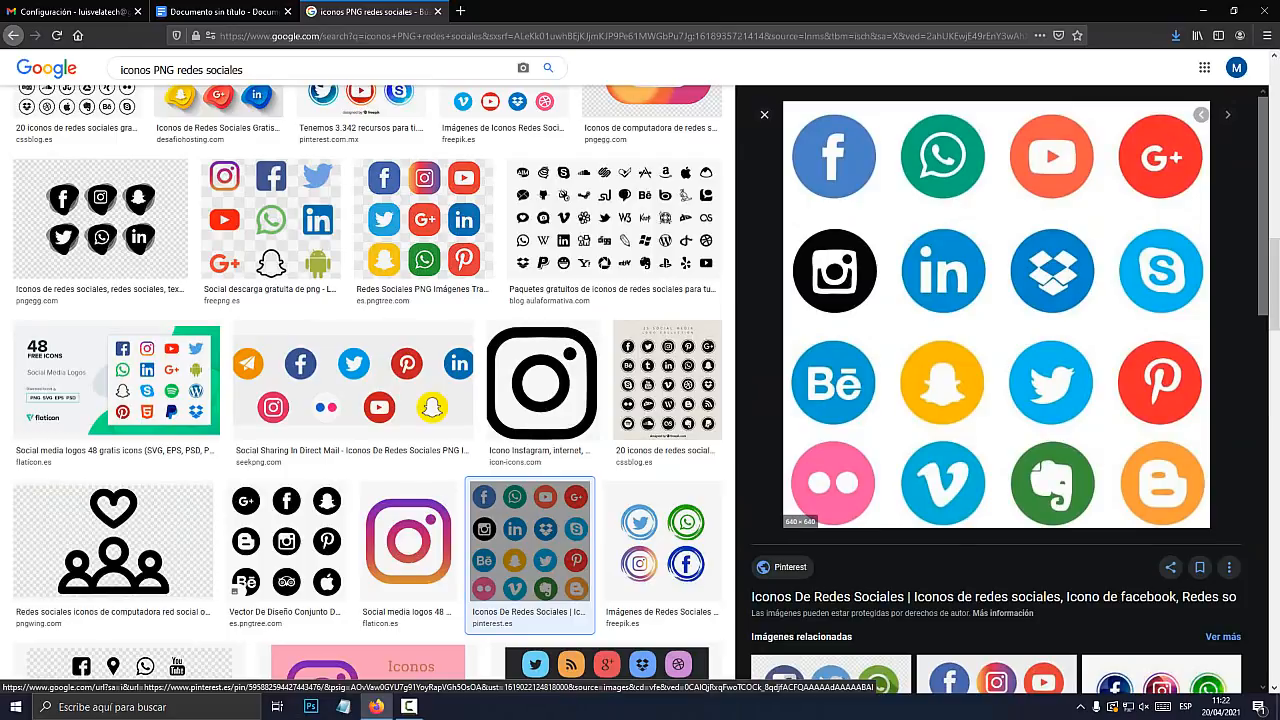
{"action": "right_click", "coordinate": [851, 172]}
Save the preview to Escritorio as iconos_redes_sociales.jpg, then minimise Firefox to show the desktop
{"action": "left_click", "coordinate": [916, 304]}
{"action": "left_click", "coordinate": [637, 107]}
{"action": "left_click", "coordinate": [665, 126]}
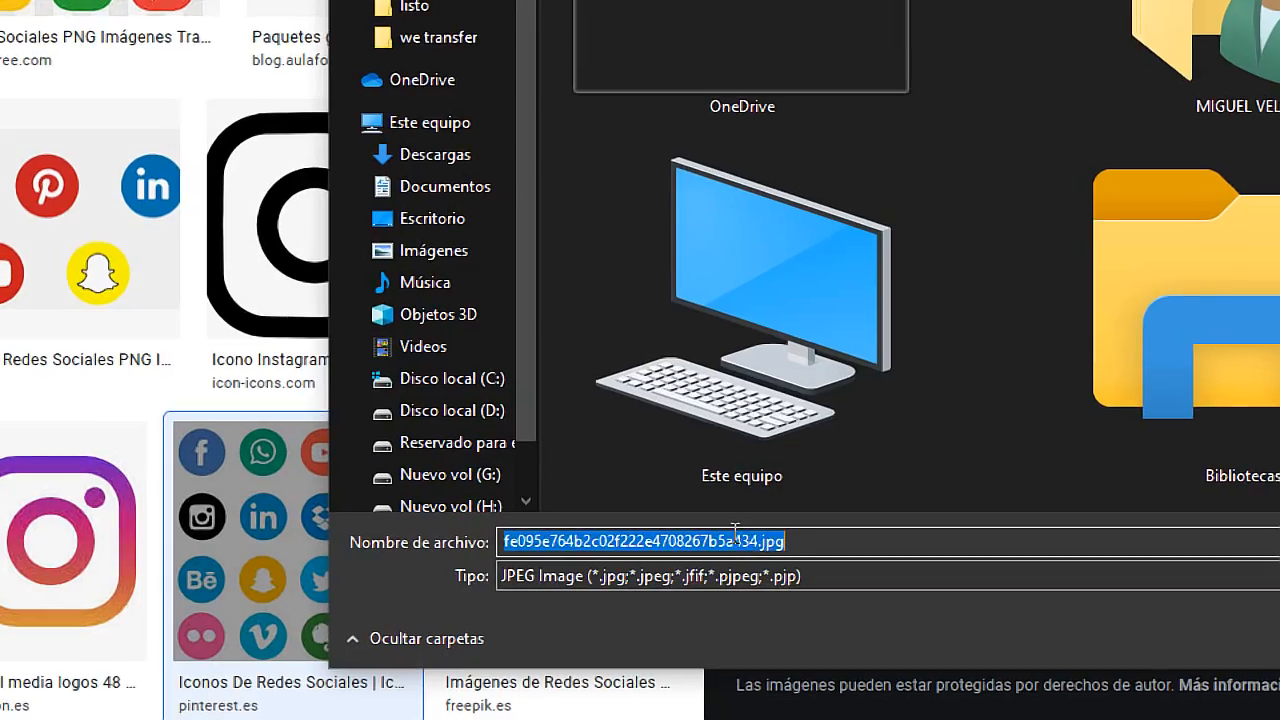
{"action": "left_click_drag", "start_coordinate": [751, 540], "coordinate": [227, 493]}
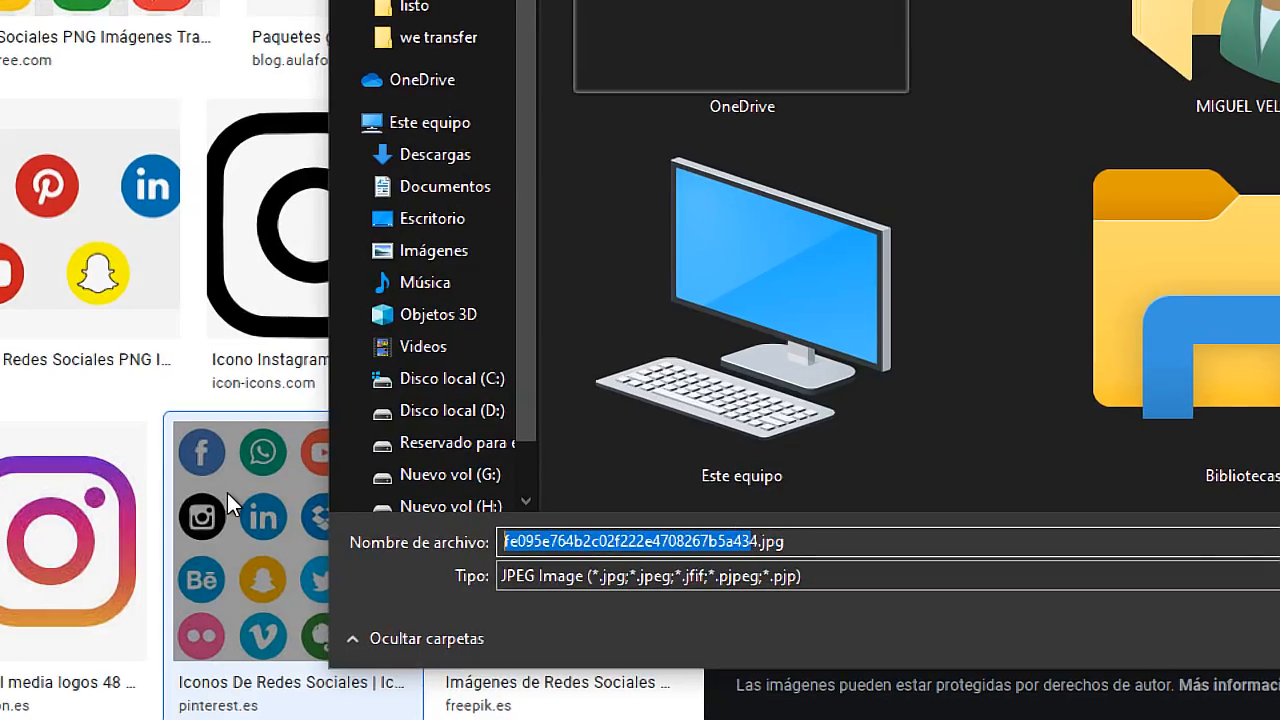
{"action": "key", "text": "BackSpace"}
{"action": "type", "text": "iconos_redes_sociales"}
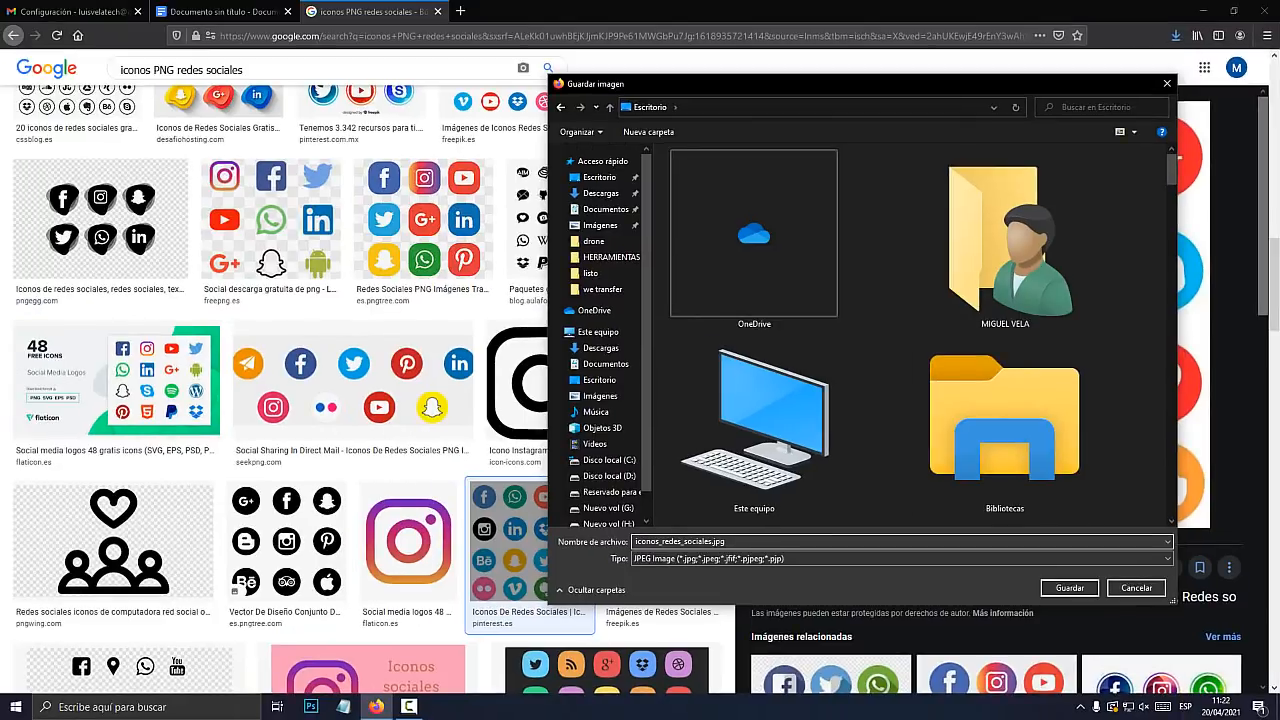
{"action": "left_click", "coordinate": [1069, 587]}
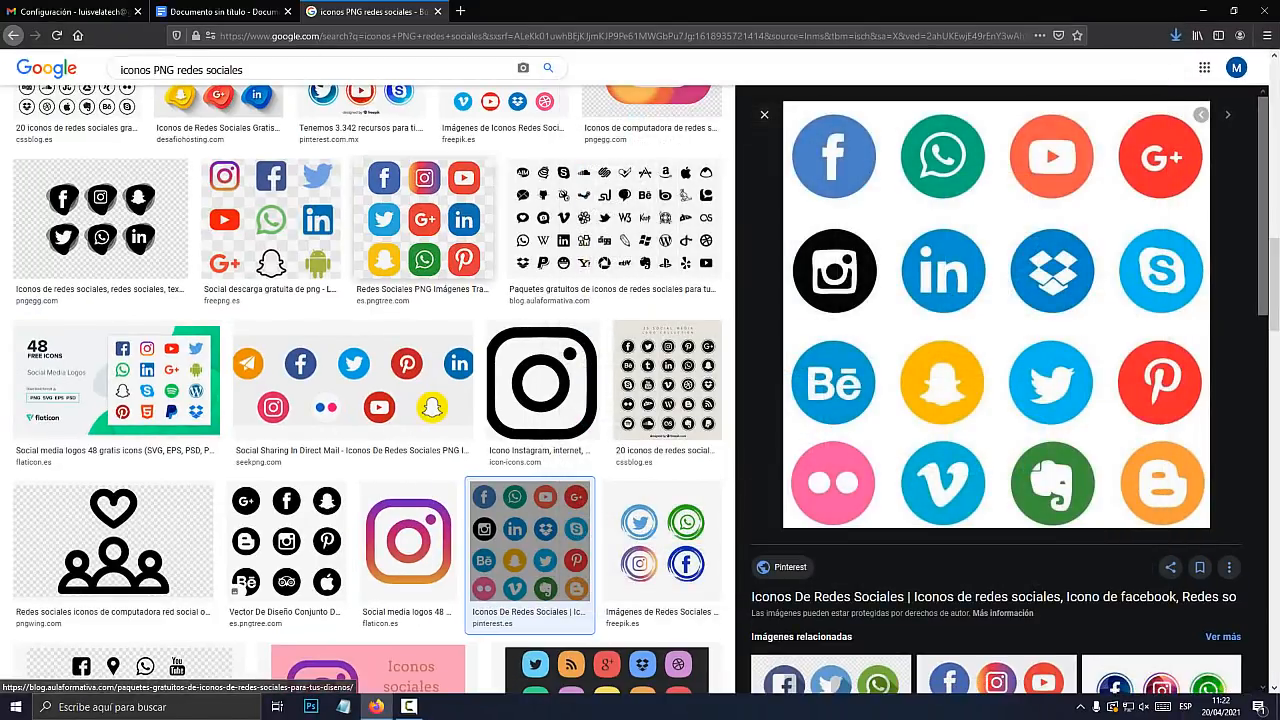
{"action": "left_click", "coordinate": [215, 11]}
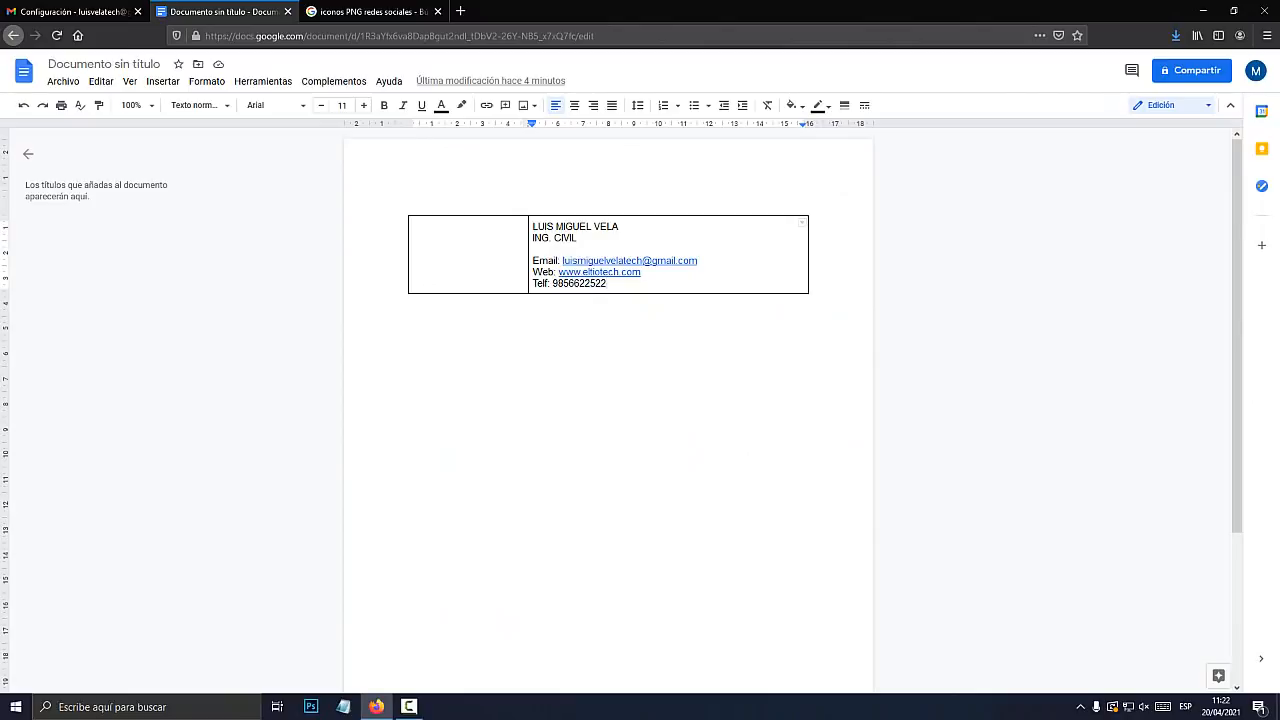
{"action": "key", "text": "super+d"}
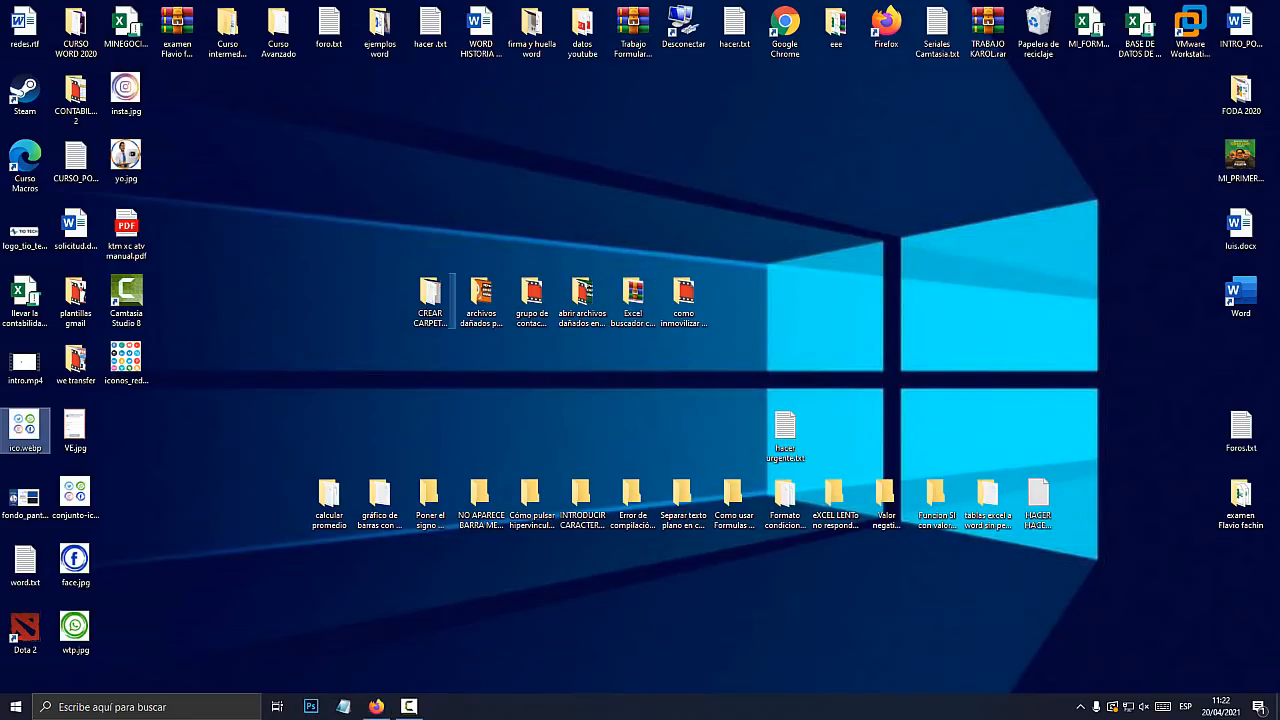
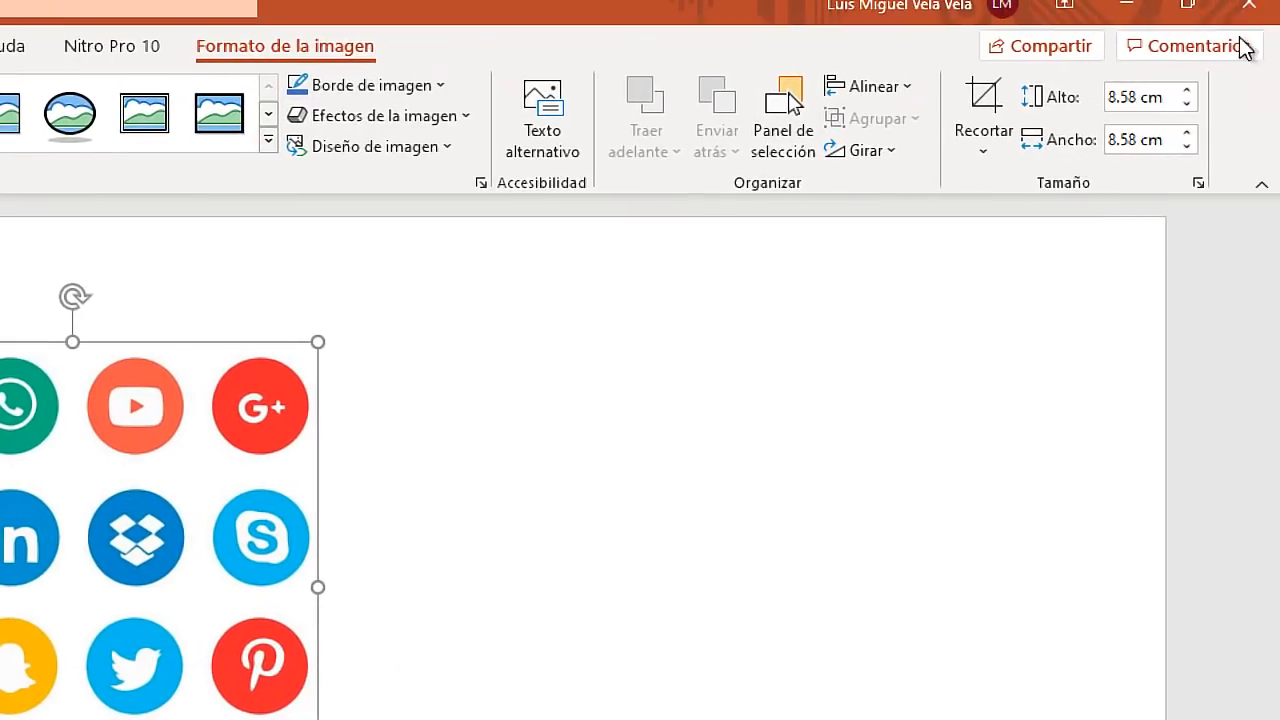
Crop the social-icons picture down to just the Facebook icon
{"action": "left_click", "coordinate": [985, 100]}
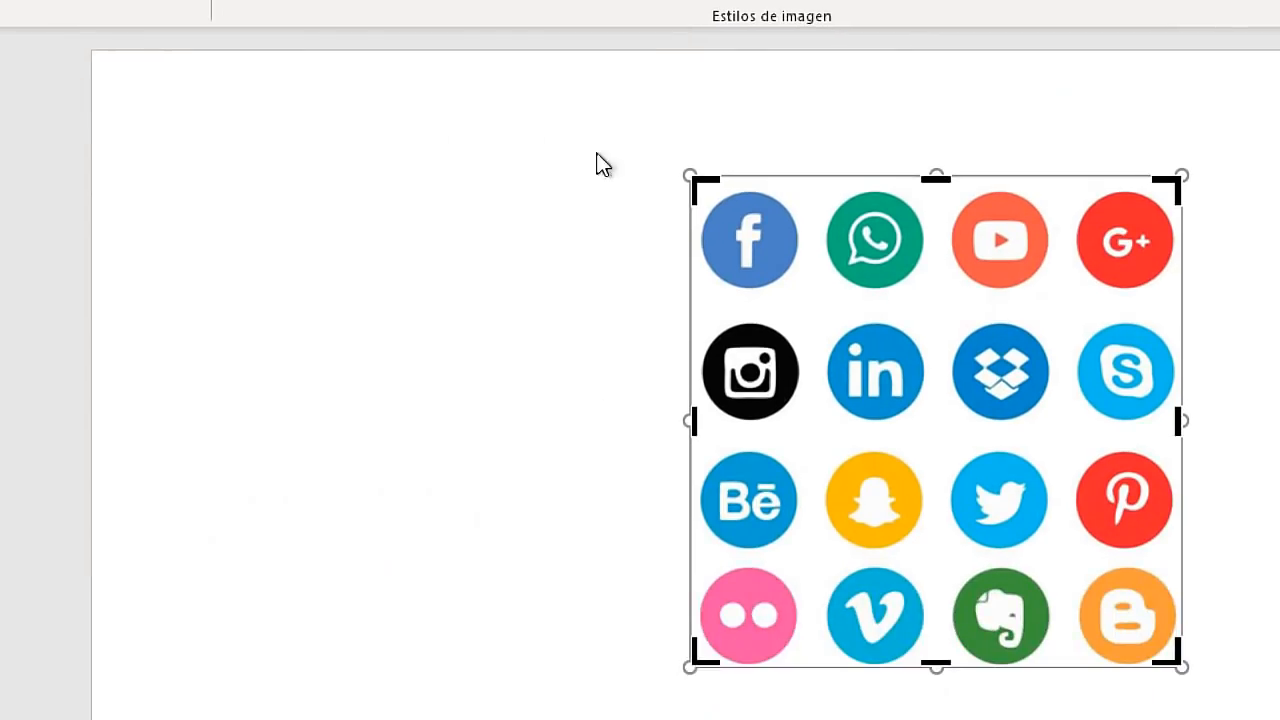
{"action": "left_click_drag", "start_coordinate": [1175, 660], "coordinate": [805, 292]}
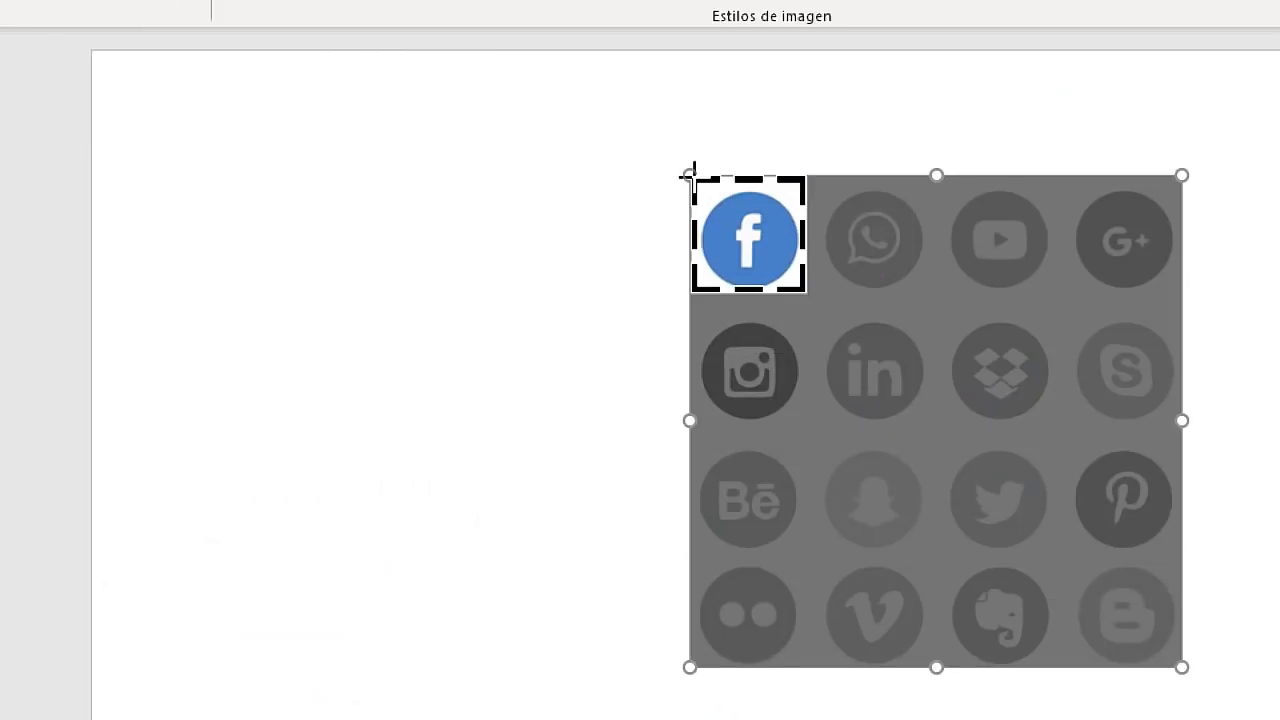
{"action": "left_click_drag", "start_coordinate": [689, 176], "coordinate": [698, 188]}
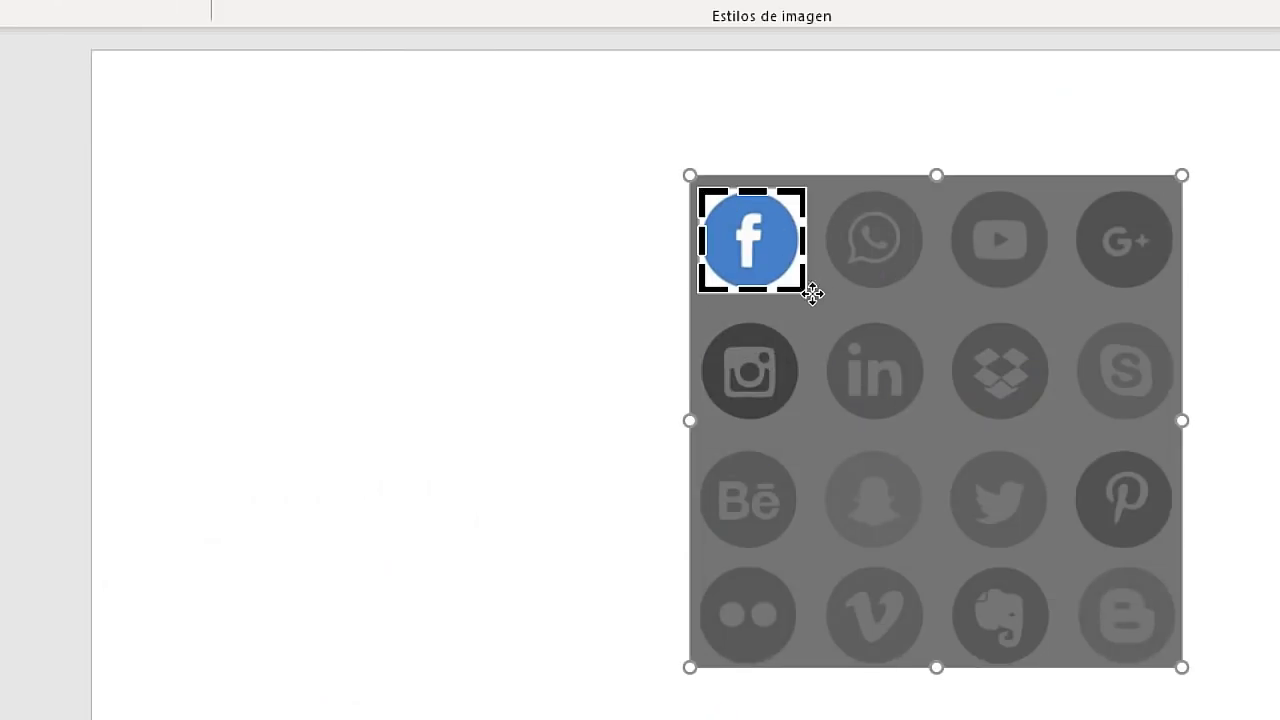
{"action": "left_click_drag", "start_coordinate": [801, 288], "coordinate": [797, 289]}
{"action": "left_click", "coordinate": [469, 326]}
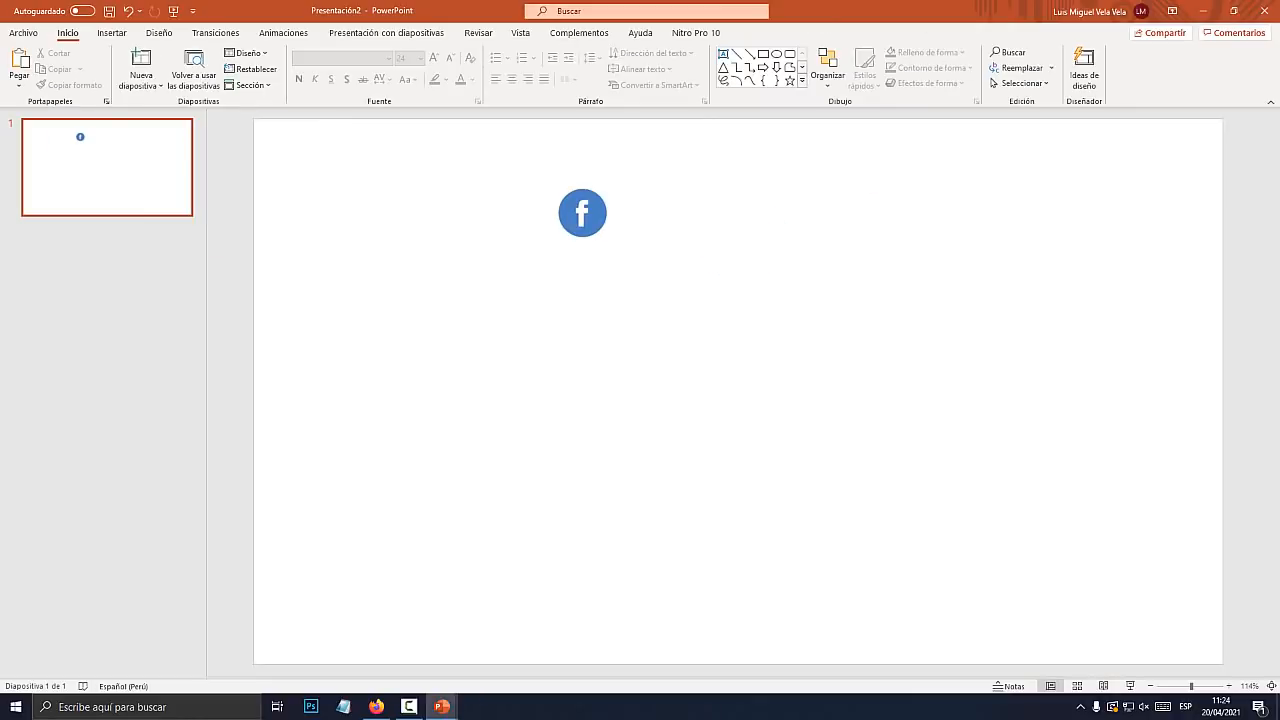
Save the cropped picture to Escritorio as logo_facebook.jpg
{"action": "right_click", "coordinate": [580, 211]}
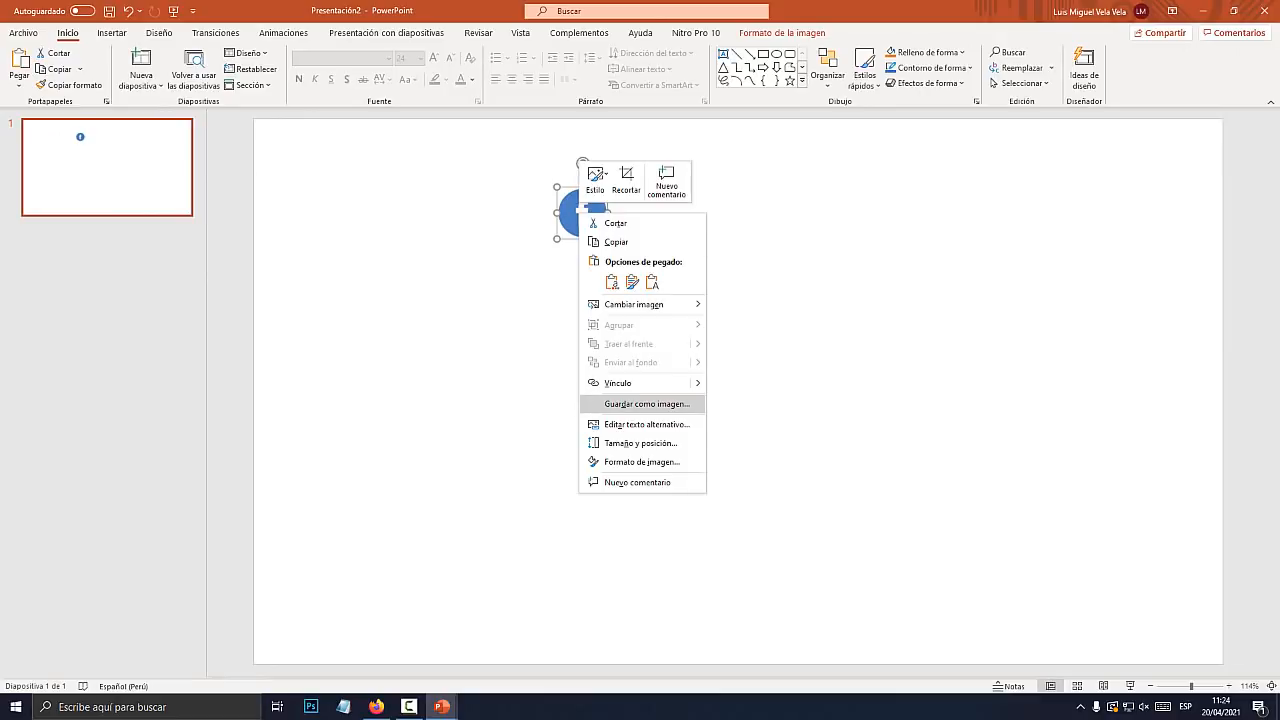
{"action": "left_click", "coordinate": [646, 404]}
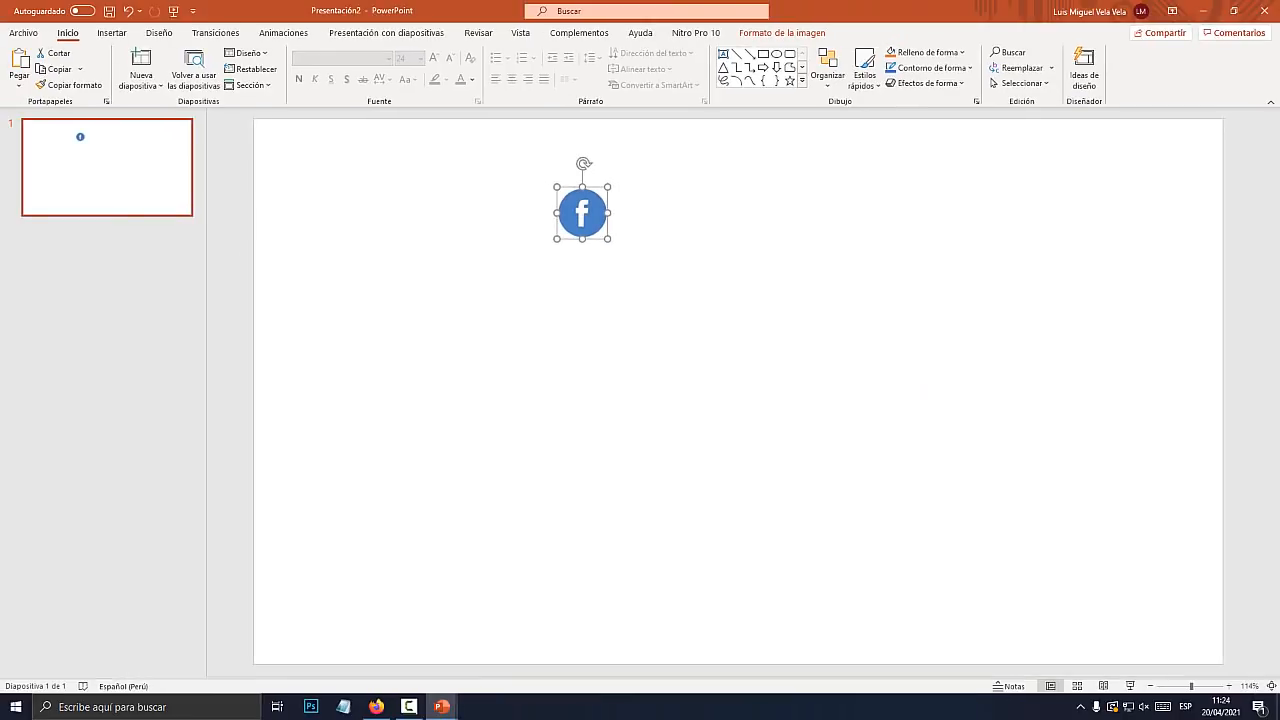
{"action": "right_click", "coordinate": [582, 212]}
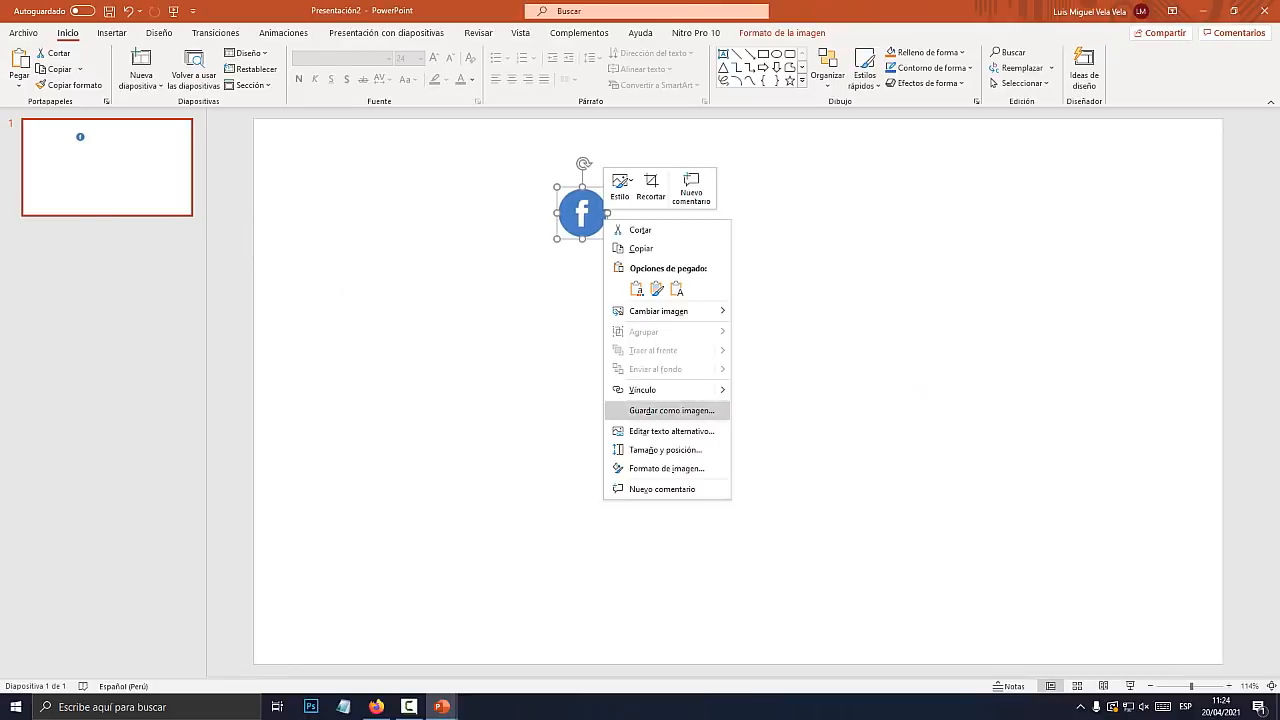
{"action": "left_click", "coordinate": [637, 408]}
{"action": "left_click", "coordinate": [561, 253]}
{"action": "left_click", "coordinate": [580, 272]}
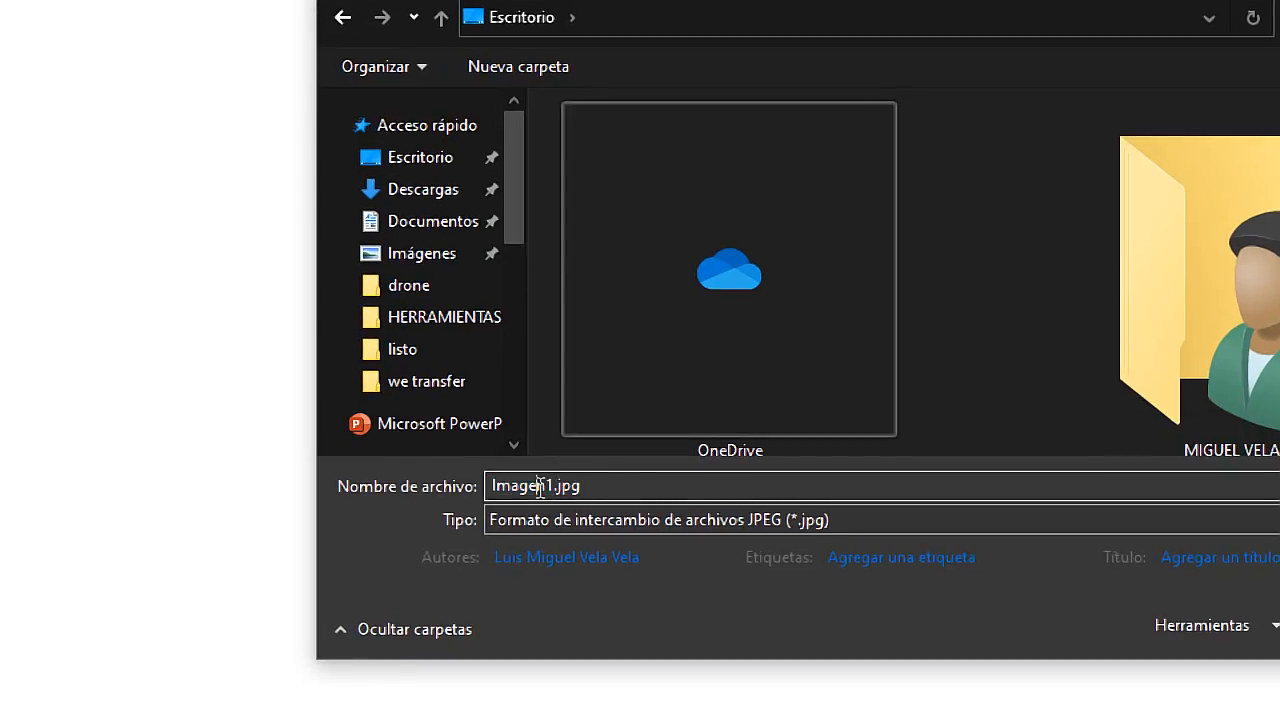
{"action": "left_click_drag", "start_coordinate": [553, 476], "coordinate": [373, 443]}
{"action": "type", "text": "logo_fa"}
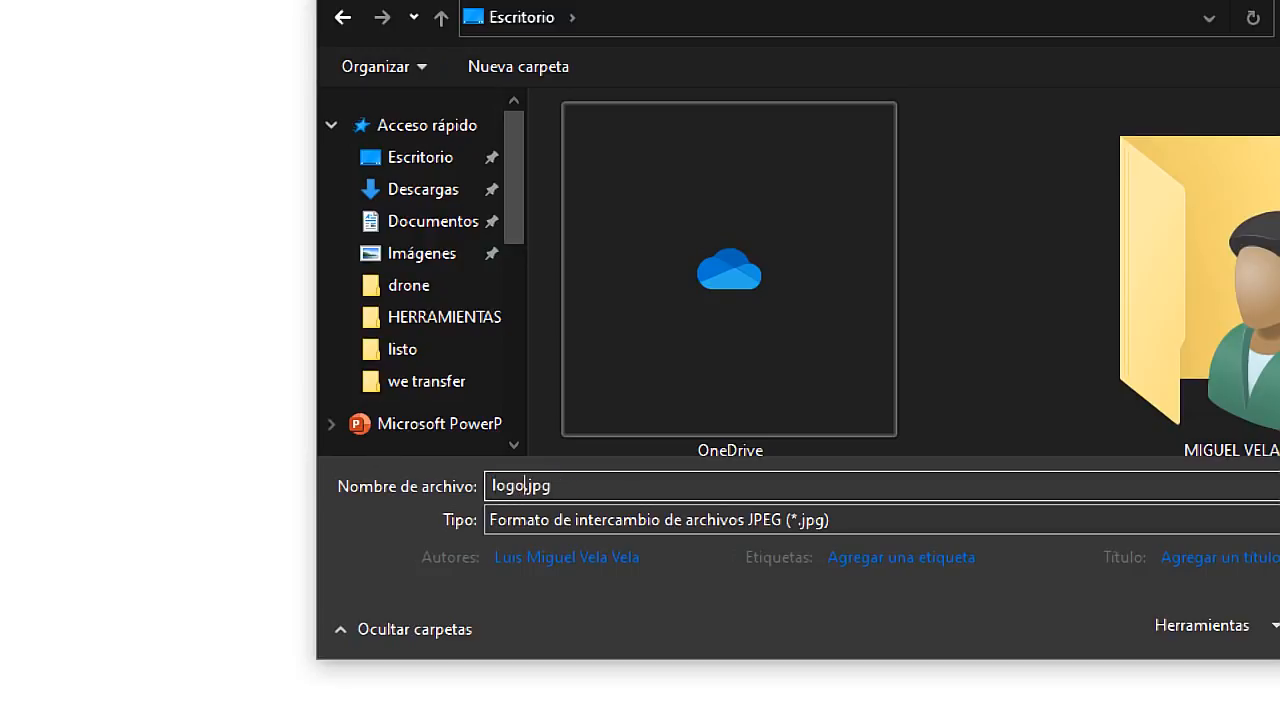
{"action": "type", "text": "cebook"}
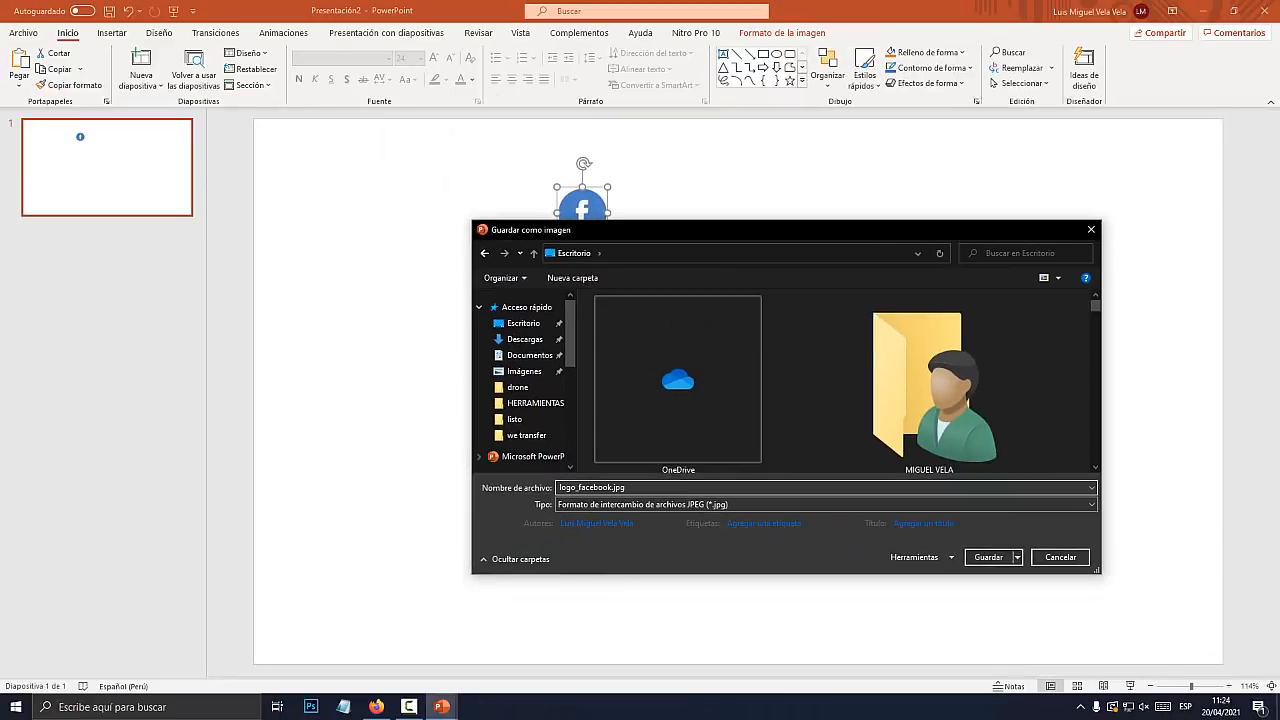
{"action": "key", "text": "Return"}
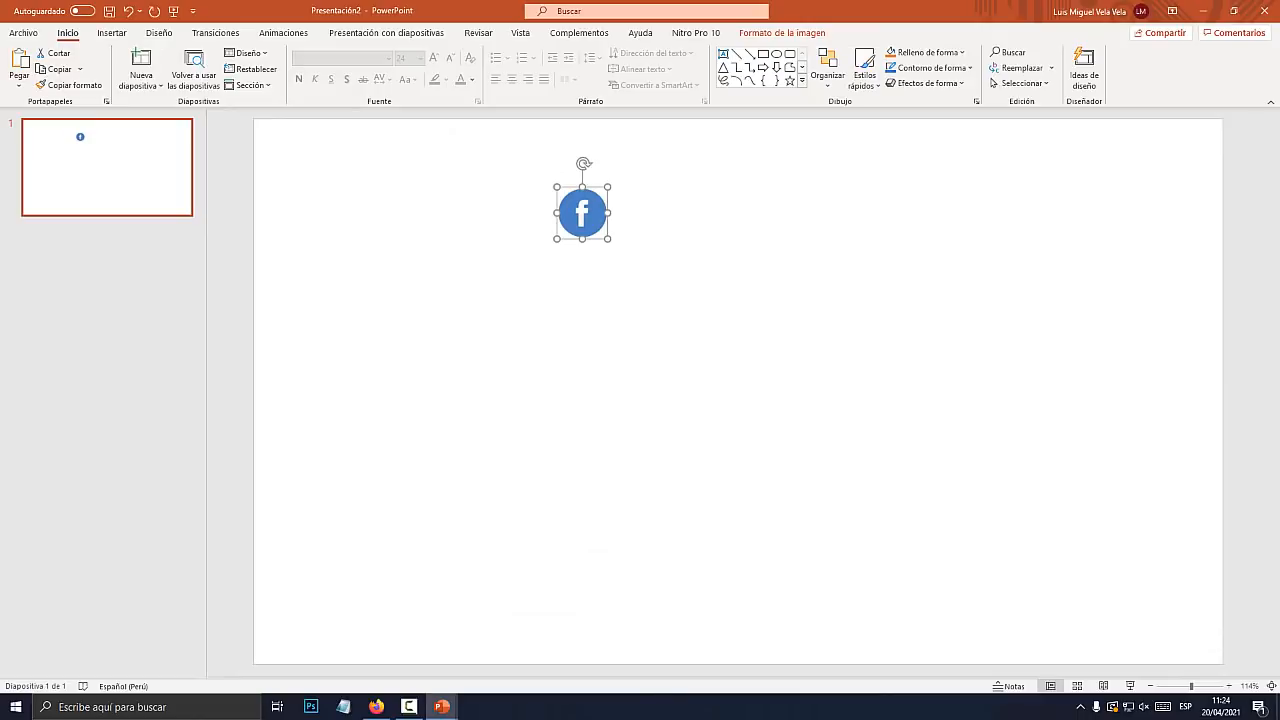
Recrop the picture so the WhatsApp icon fills the frame
{"action": "left_click", "coordinate": [782, 33]}
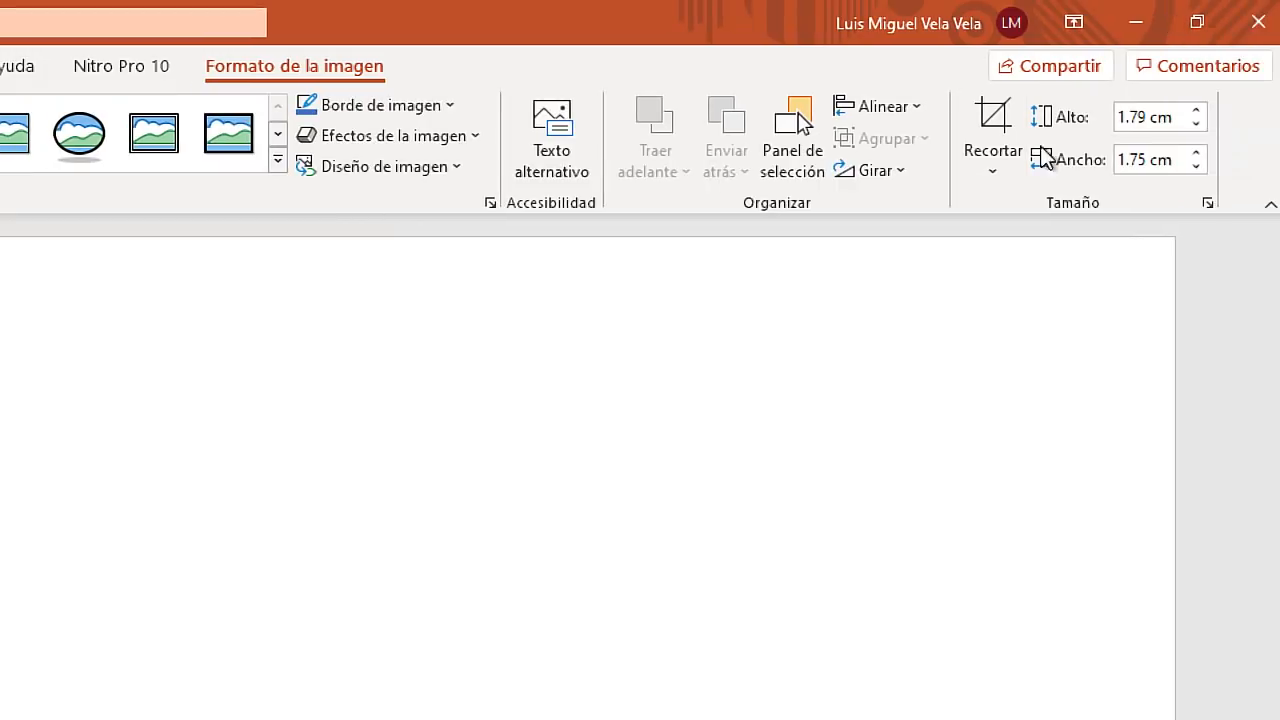
{"action": "left_click", "coordinate": [1132, 62]}
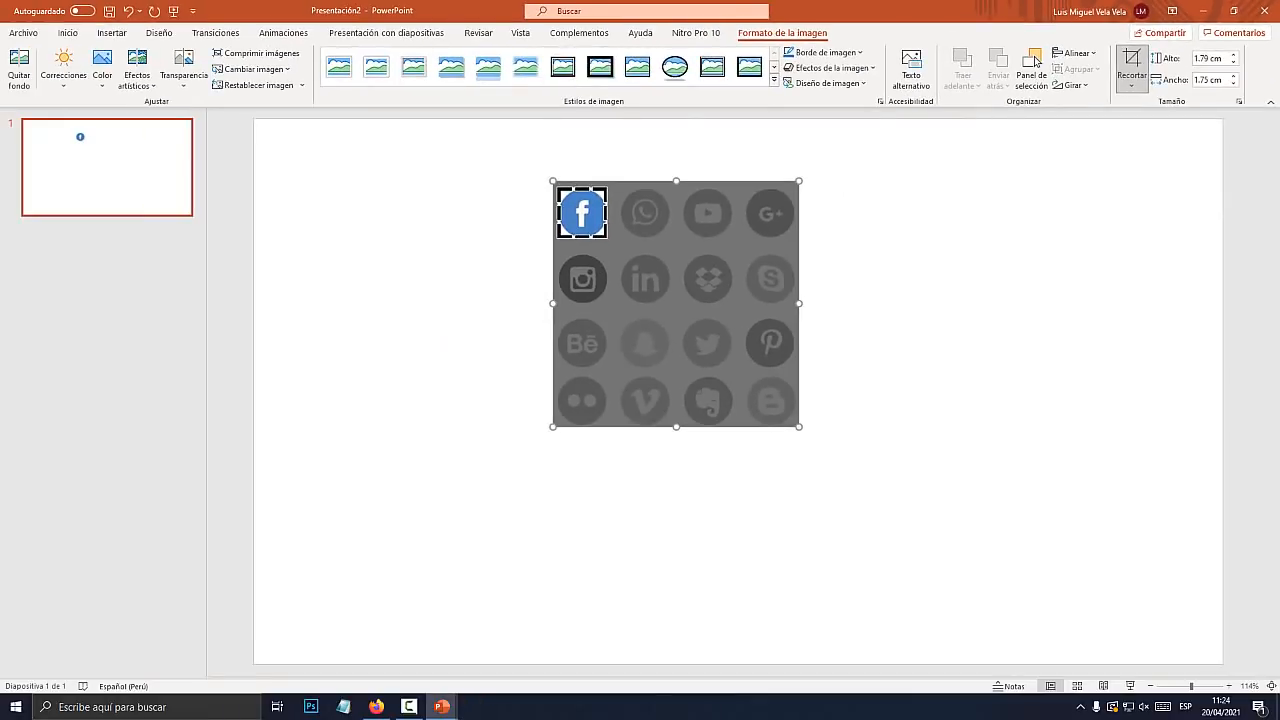
{"action": "left_click_drag", "start_coordinate": [645, 279], "coordinate": [585, 277]}
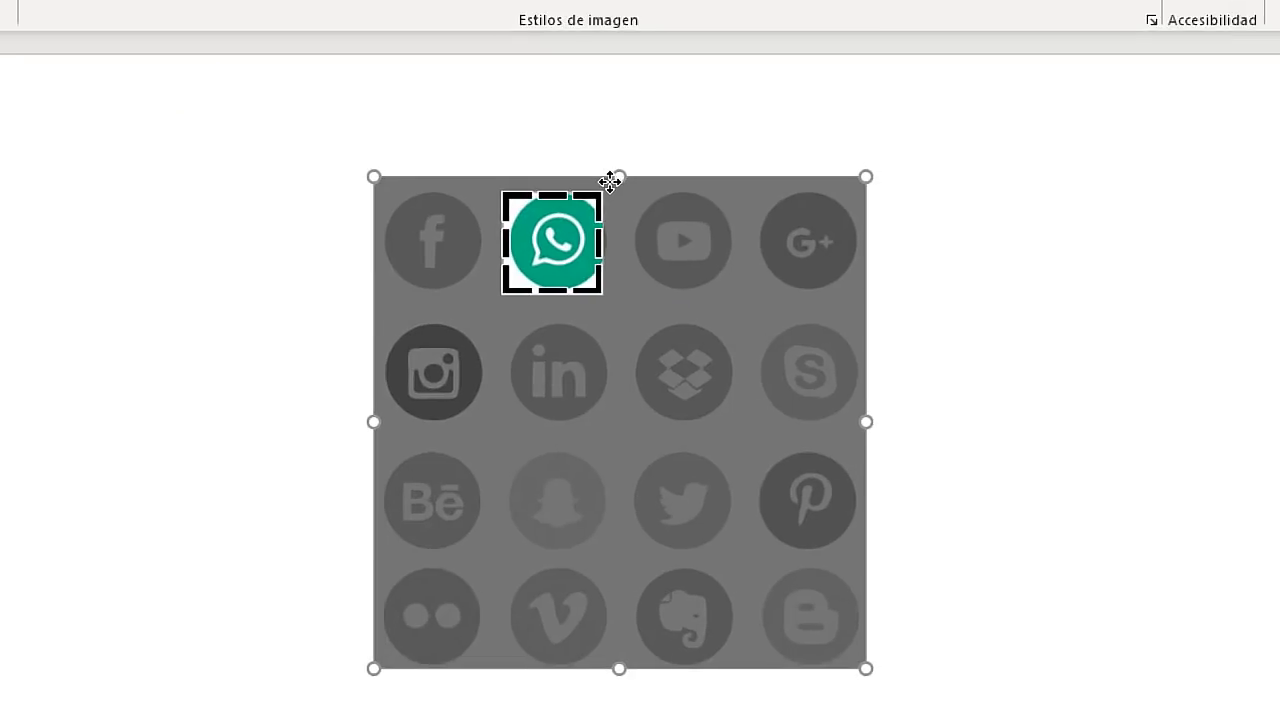
{"action": "left_click_drag", "start_coordinate": [722, 290], "coordinate": [731, 300]}
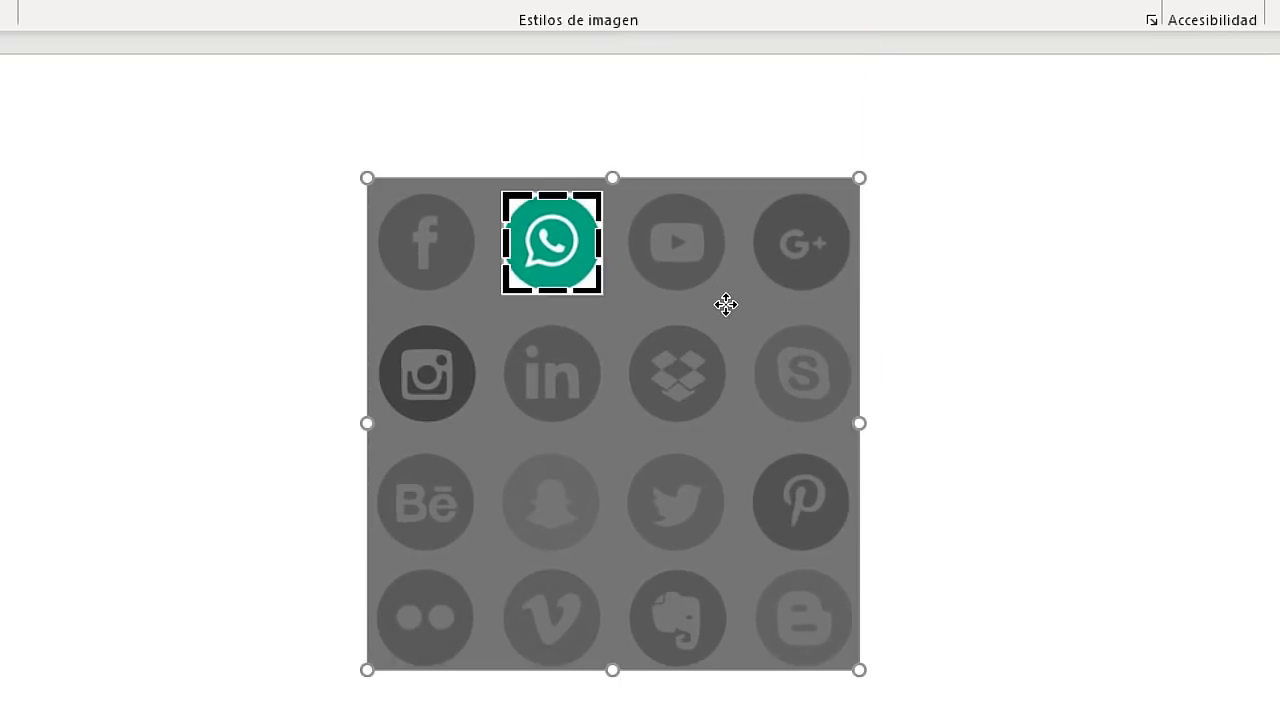
{"action": "left_click", "coordinate": [975, 280]}
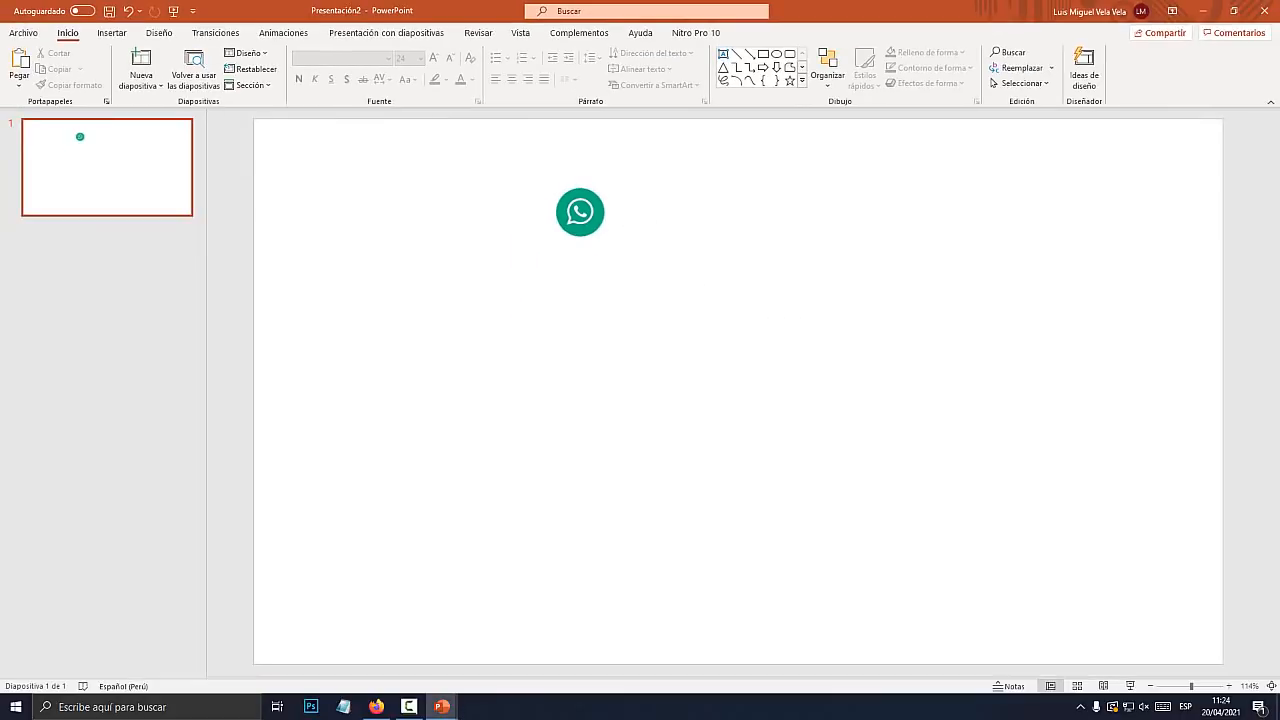
Save the WhatsApp icon to Escritorio as logo_wtsp.jpg
{"action": "left_click", "coordinate": [570, 245]}
{"action": "right_click", "coordinate": [590, 214]}
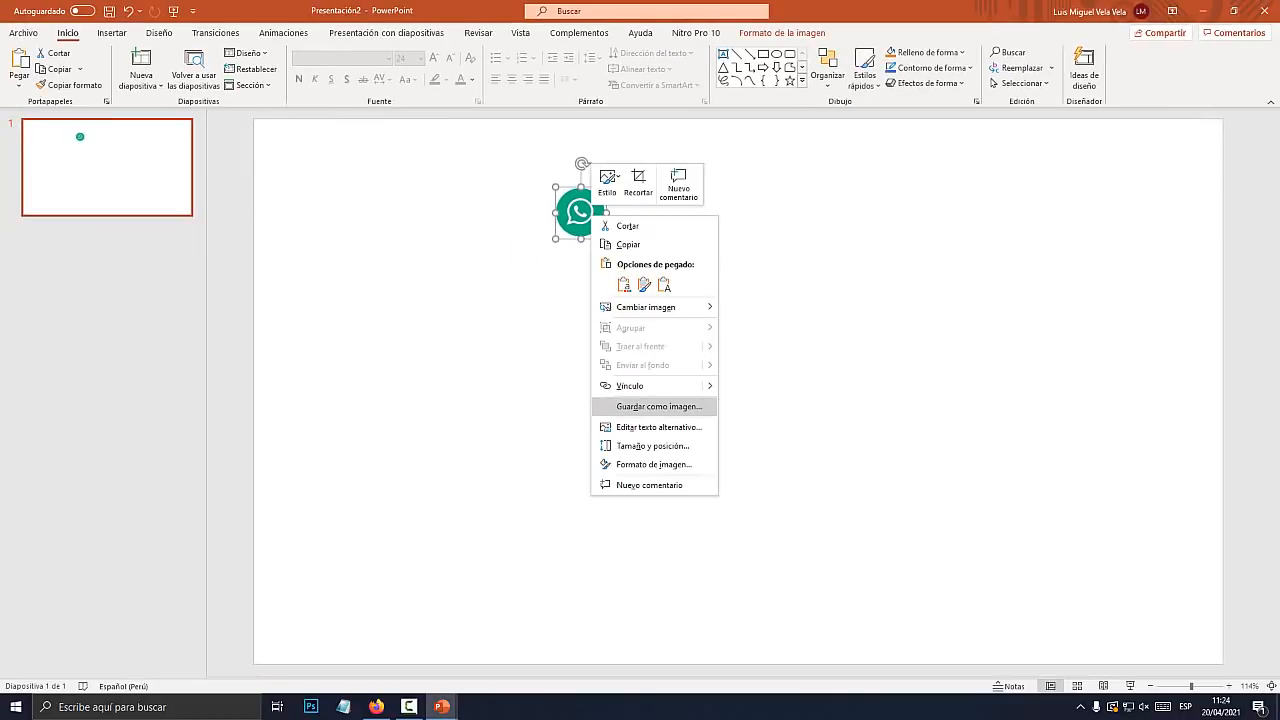
{"action": "left_click", "coordinate": [659, 406]}
{"action": "left_click", "coordinate": [561, 253]}
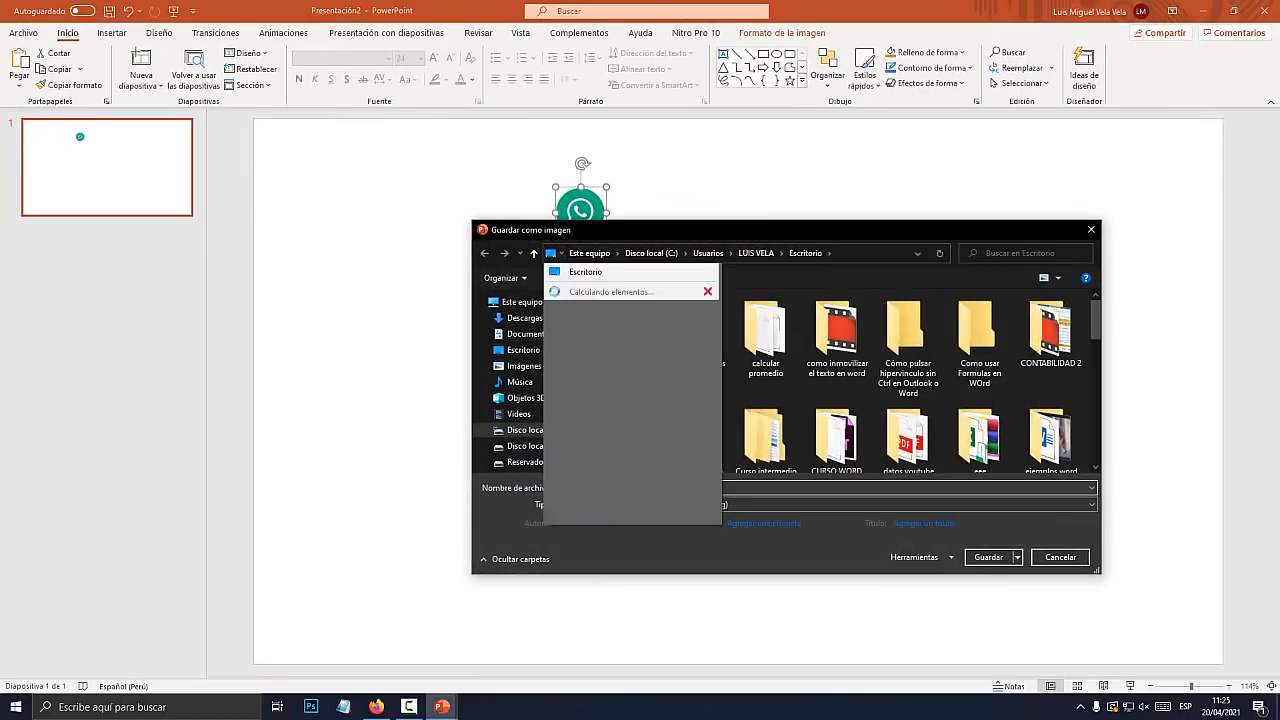
{"action": "left_click", "coordinate": [585, 272]}
{"action": "left_click", "coordinate": [579, 487]}
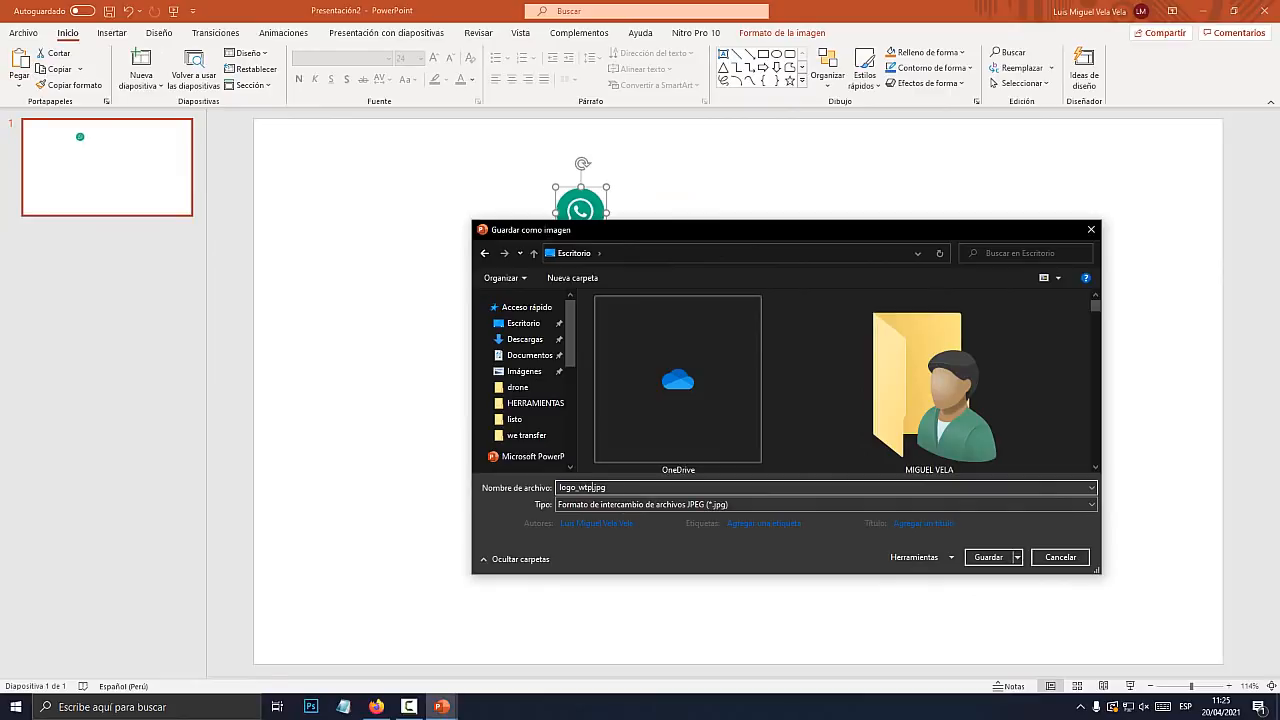
{"action": "key", "text": "Return"}
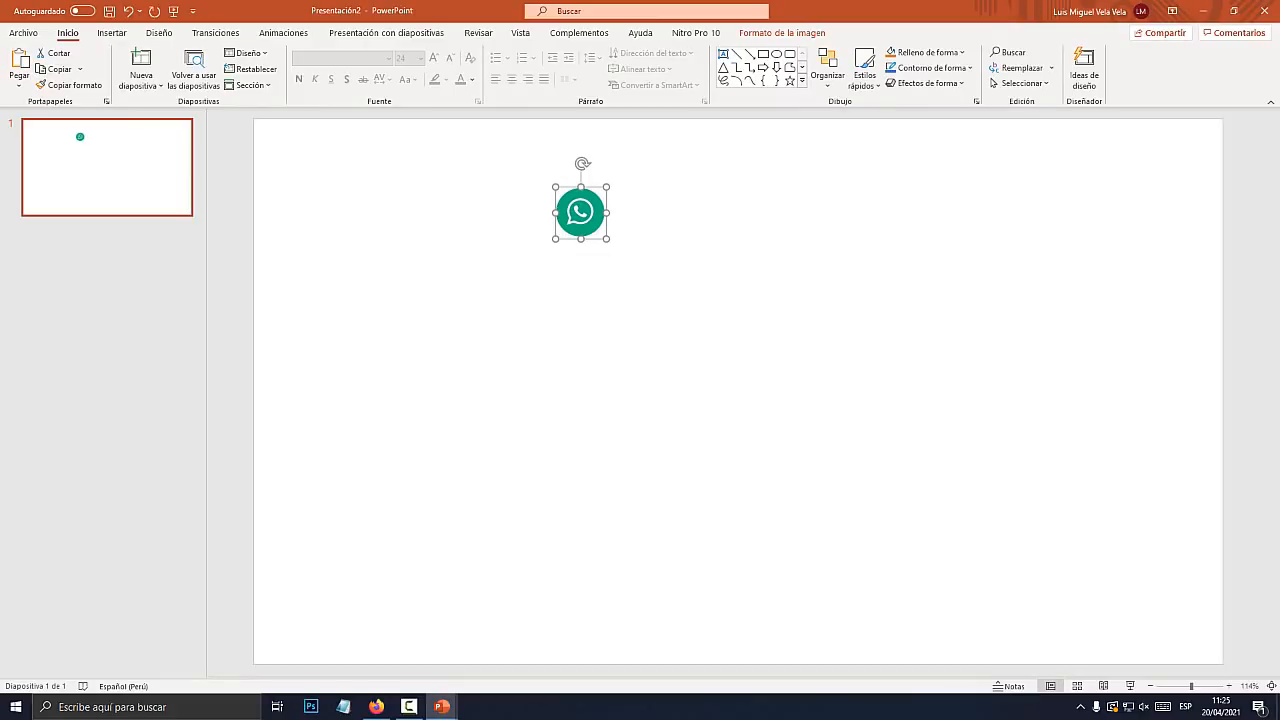
Recrop the picture so the YouTube icon fills the frame
{"action": "left_click", "coordinate": [782, 33]}
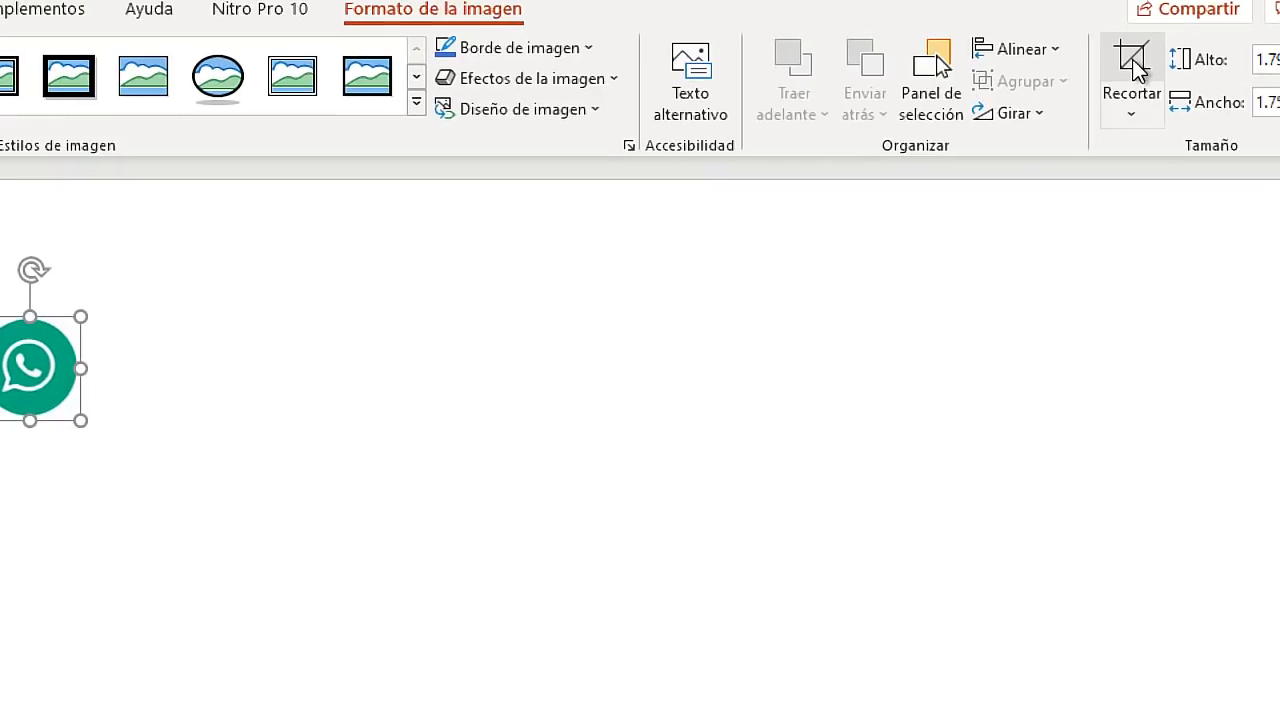
{"action": "left_click", "coordinate": [1131, 62]}
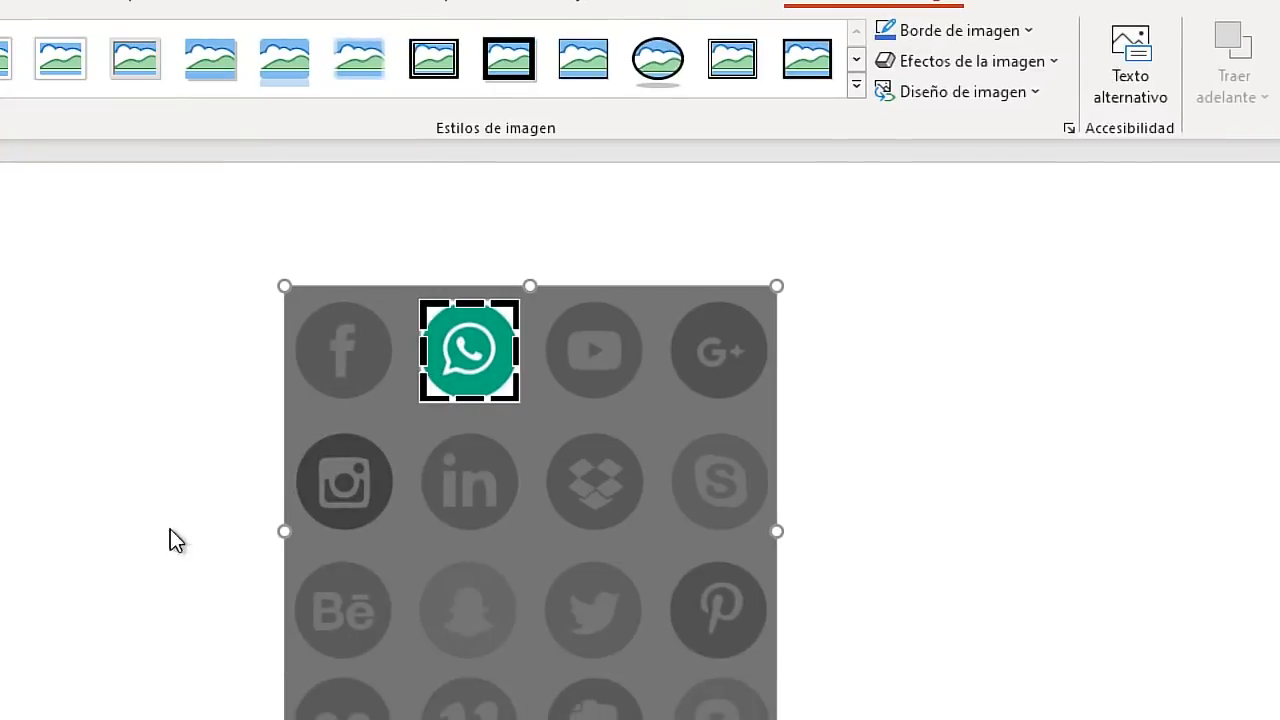
{"action": "left_click_drag", "start_coordinate": [628, 517], "coordinate": [511, 514]}
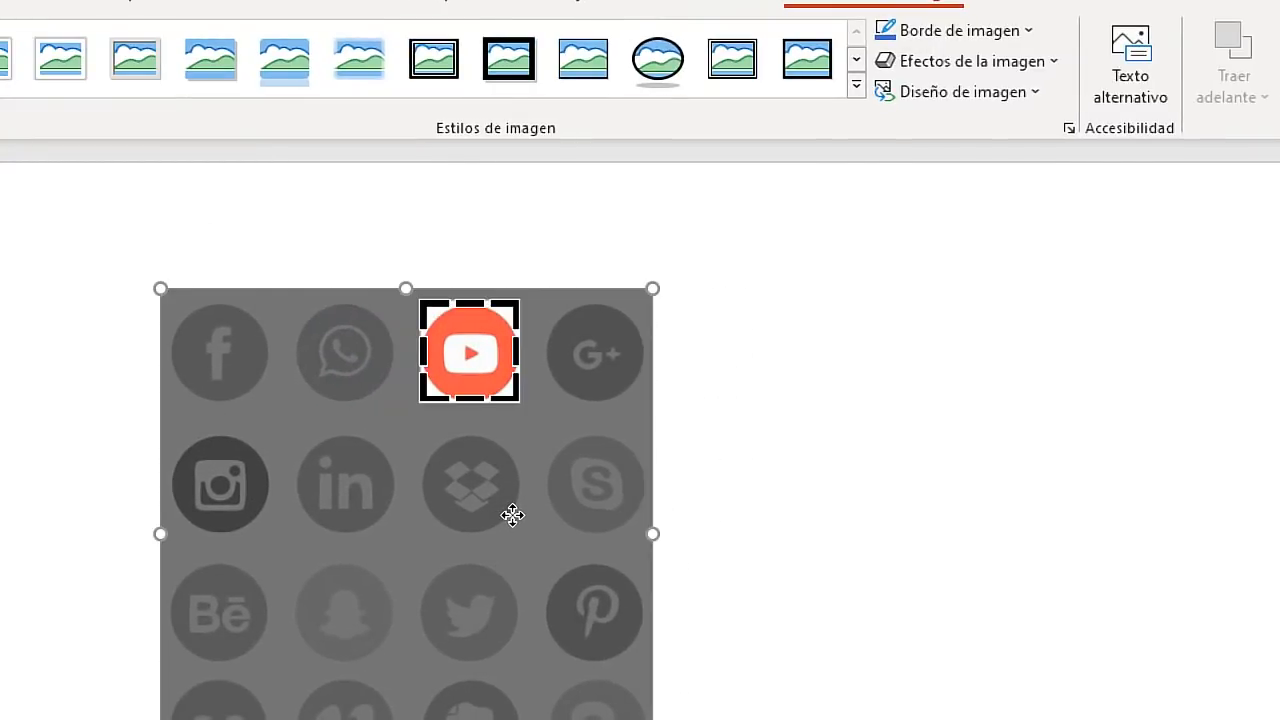
{"action": "left_click", "coordinate": [829, 440]}
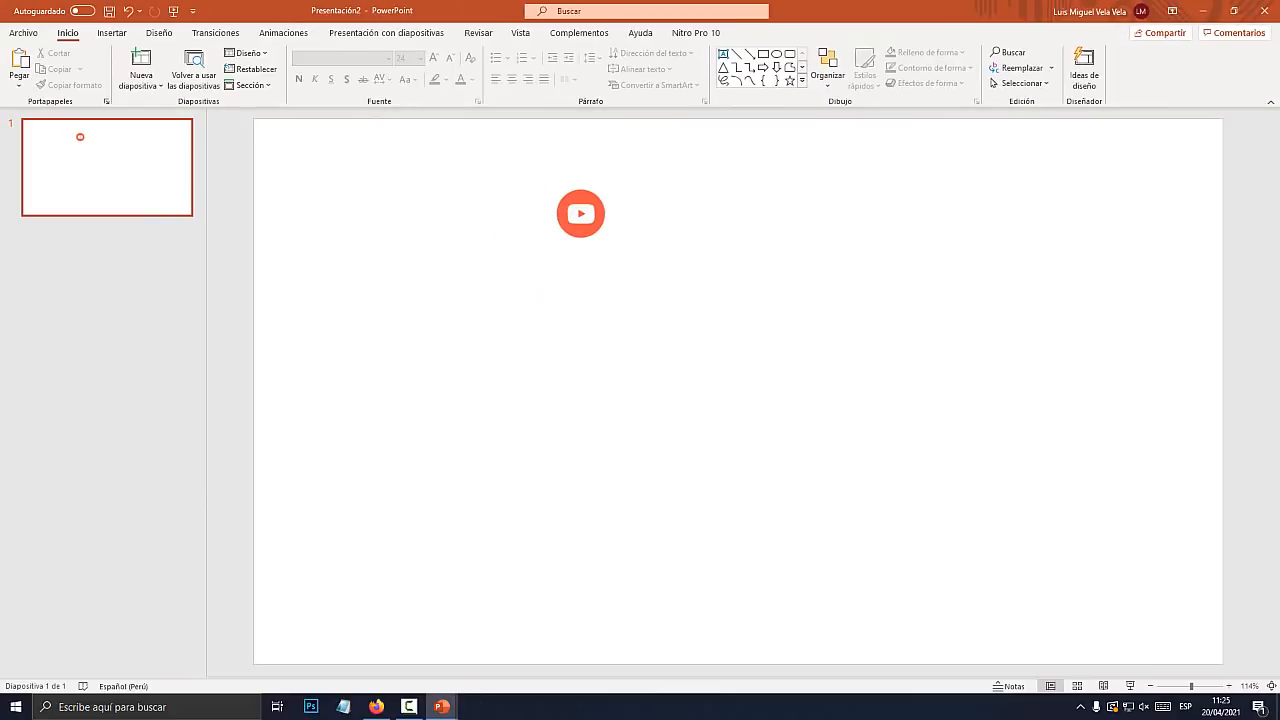
Save the YouTube icon as logo_yt.jpg and show the desktop
{"action": "right_click", "coordinate": [593, 214]}
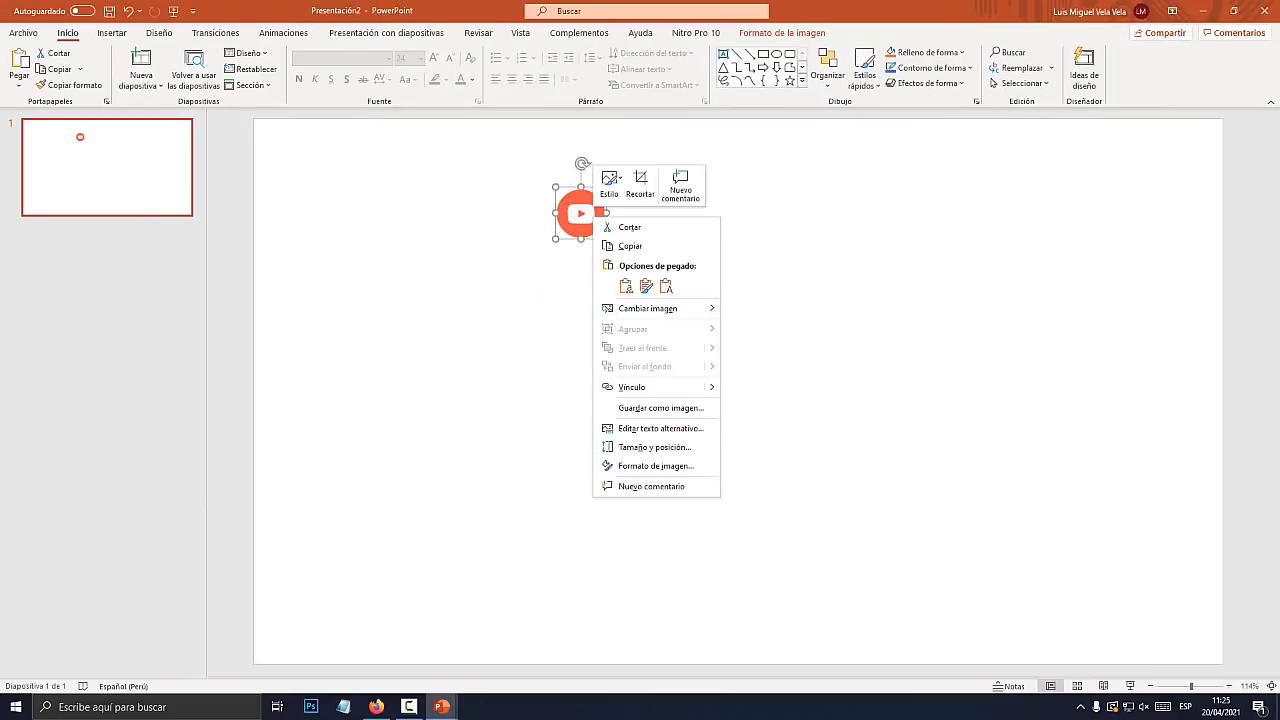
{"action": "left_click", "coordinate": [660, 408]}
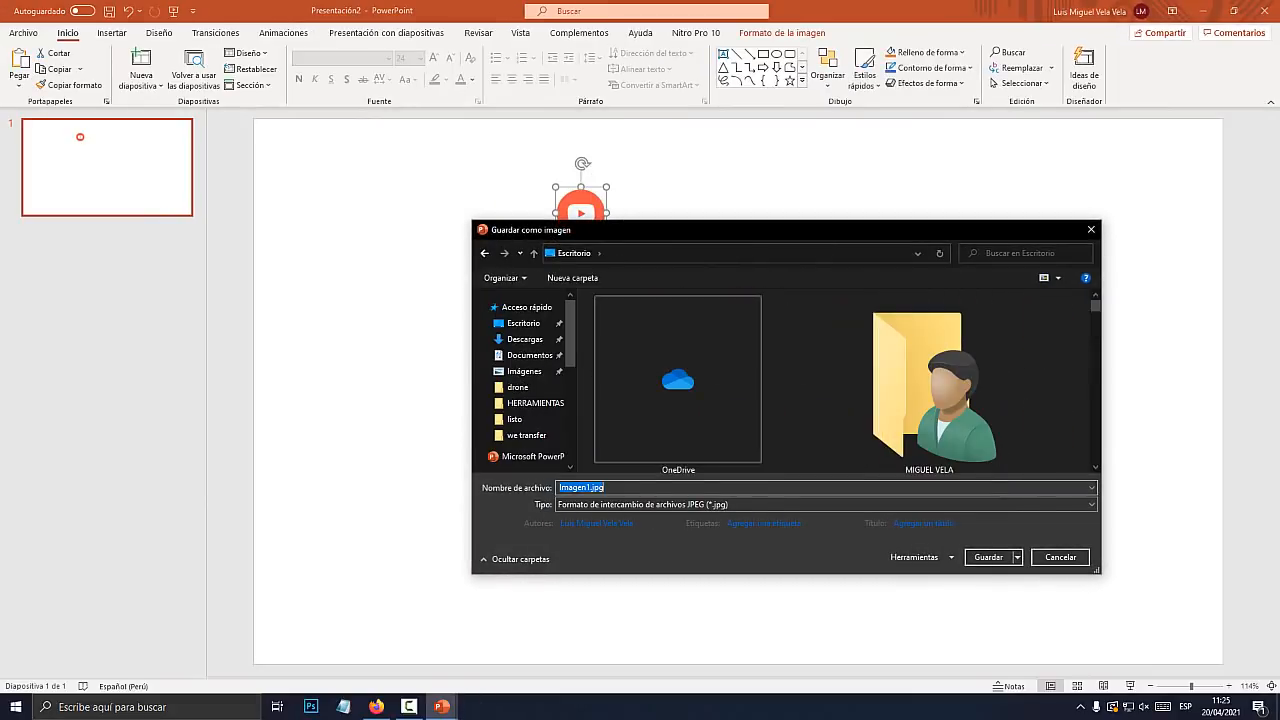
{"action": "left_click", "coordinate": [587, 488]}
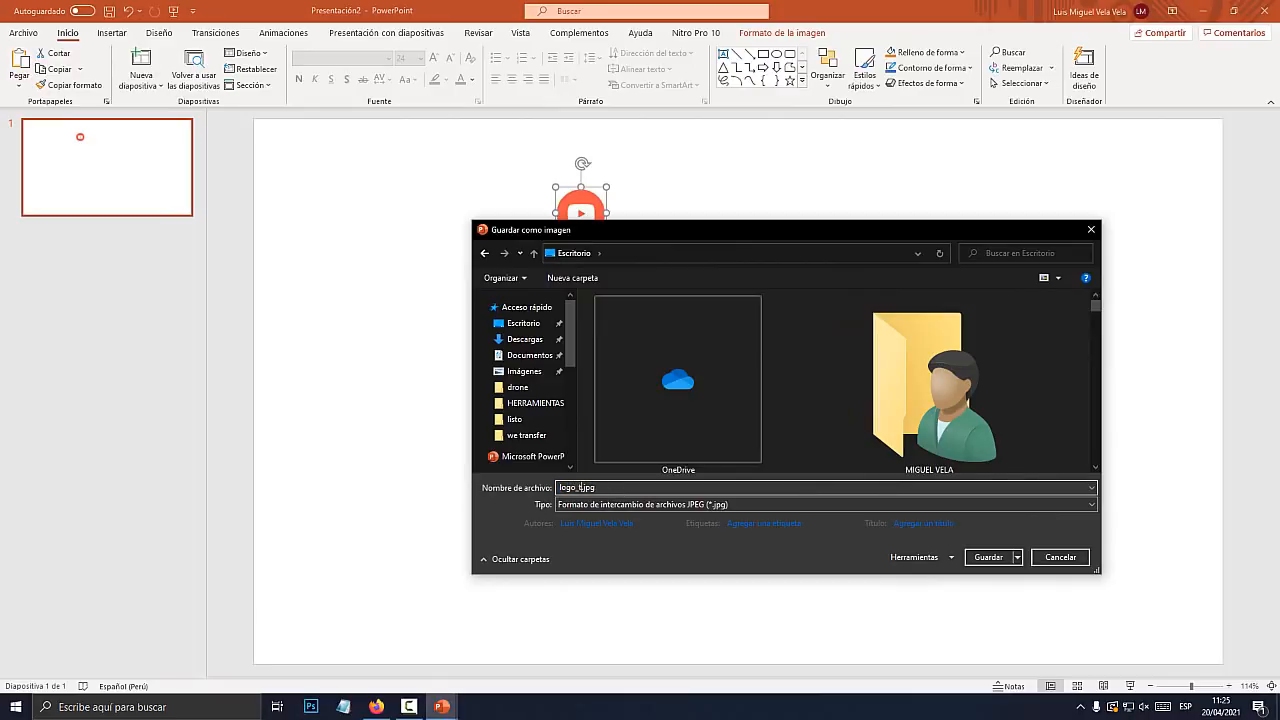
{"action": "key", "text": "Return"}
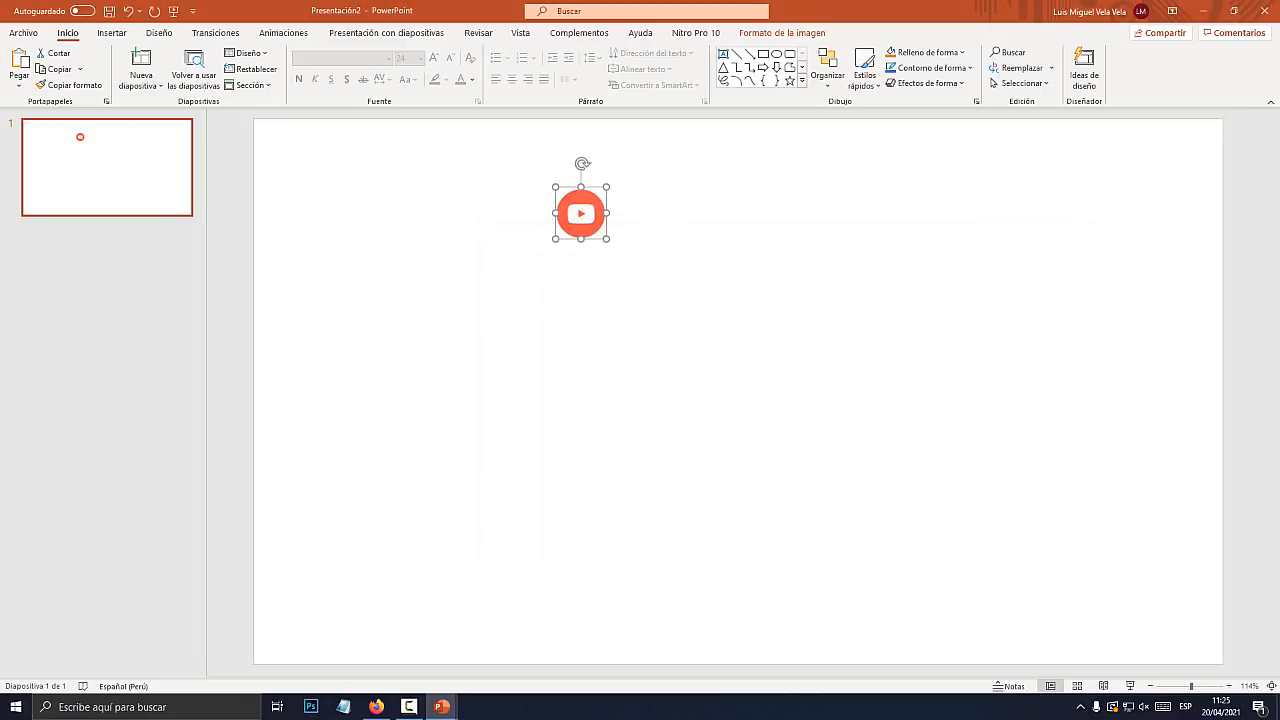
{"action": "key", "text": "super+d"}
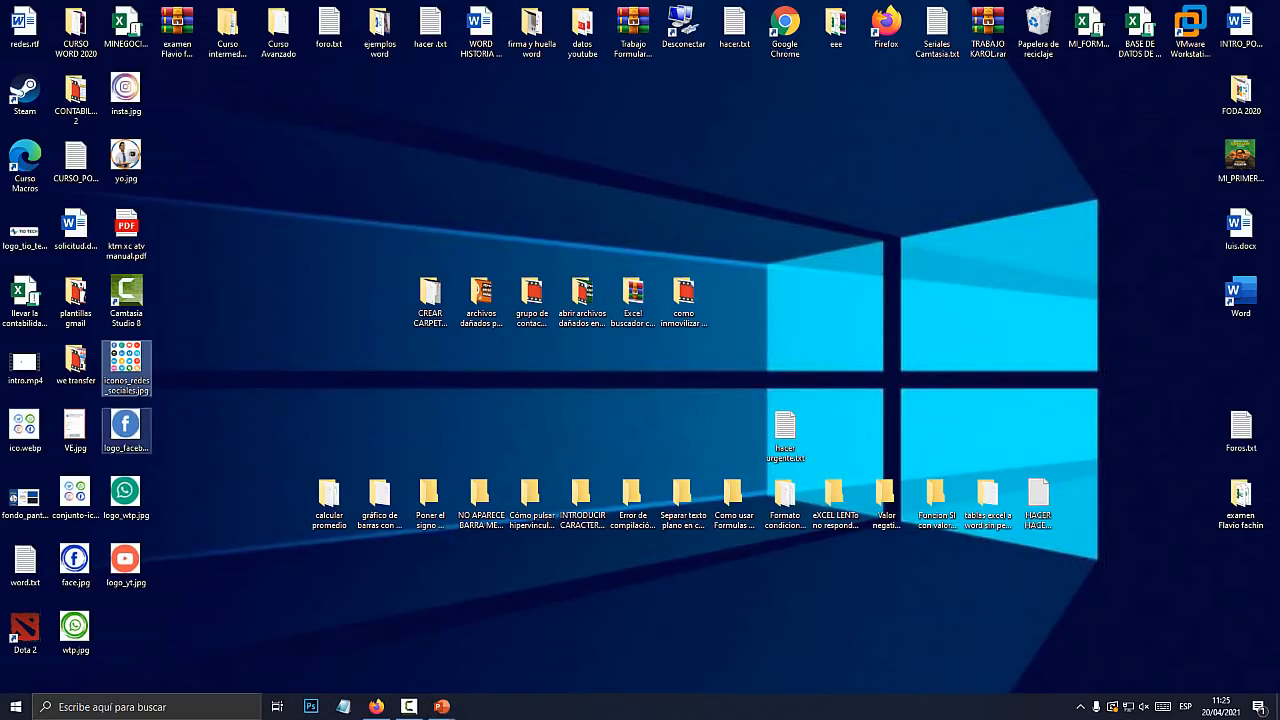
Line up the WhatsApp and YouTube logo files beside logo_facebook.jpg on the desktop
{"action": "left_click_drag", "start_coordinate": [125, 497], "coordinate": [278, 155]}
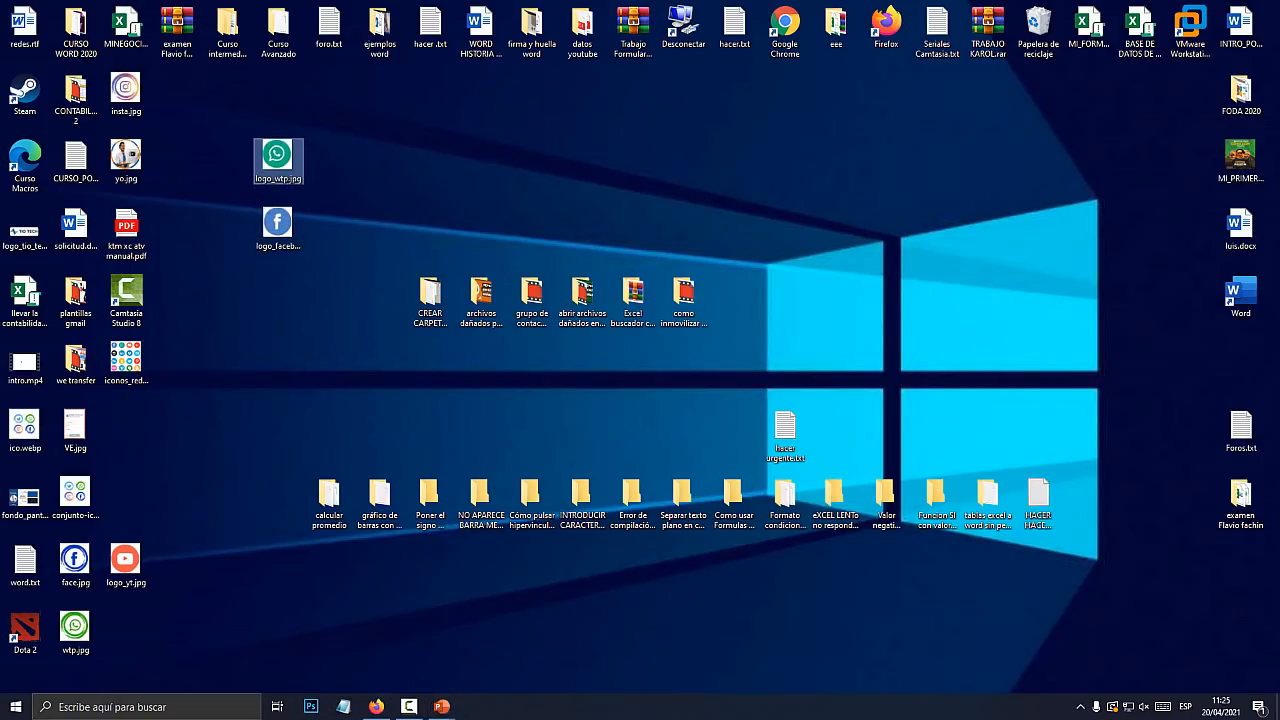
{"action": "left_click_drag", "start_coordinate": [125, 560], "coordinate": [328, 160]}
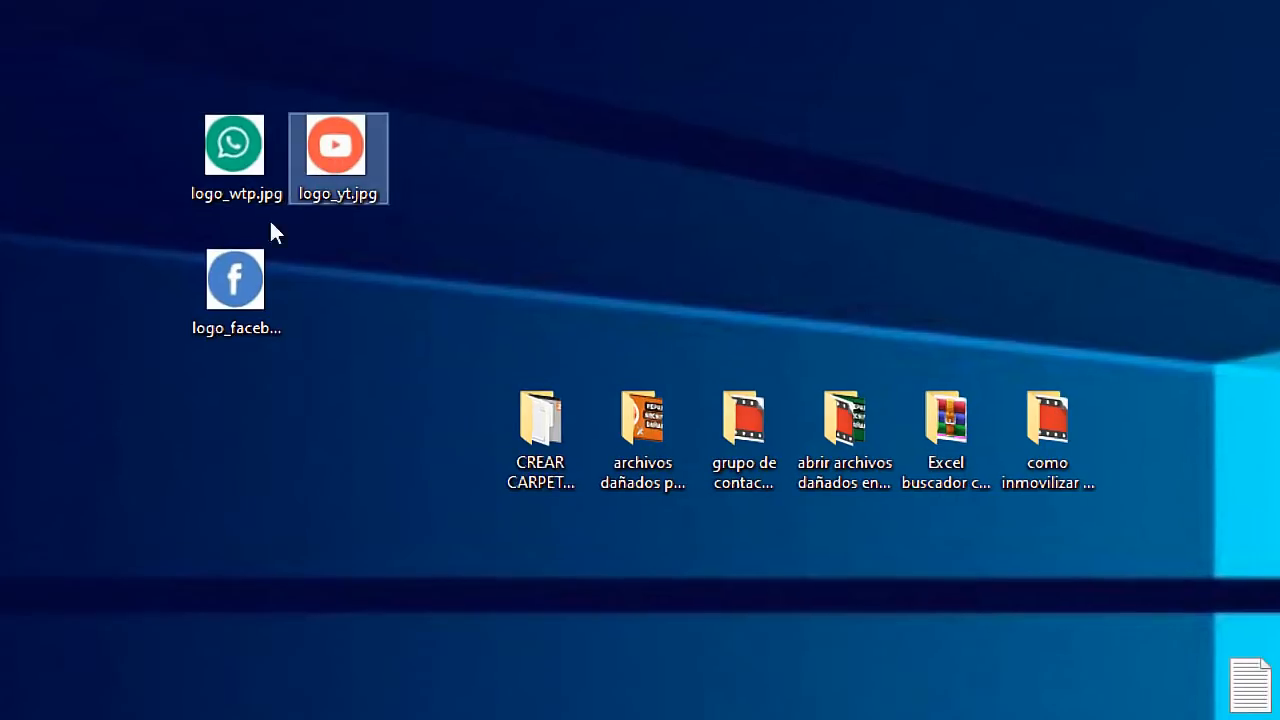
{"action": "left_click", "coordinate": [242, 272]}
{"action": "left_click", "coordinate": [218, 150]}
{"action": "left_click", "coordinate": [355, 130]}
{"action": "left_click", "coordinate": [252, 234]}
{"action": "left_click", "coordinate": [230, 150]}
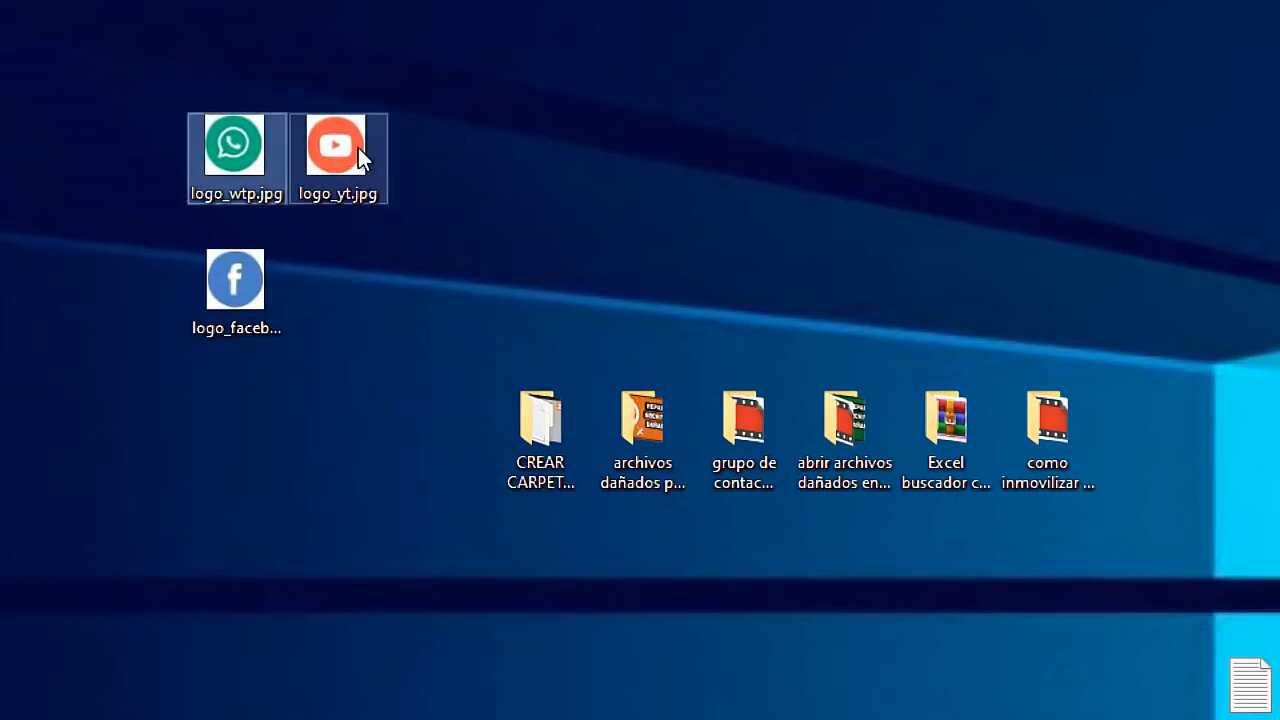
{"action": "left_click", "coordinate": [340, 150]}
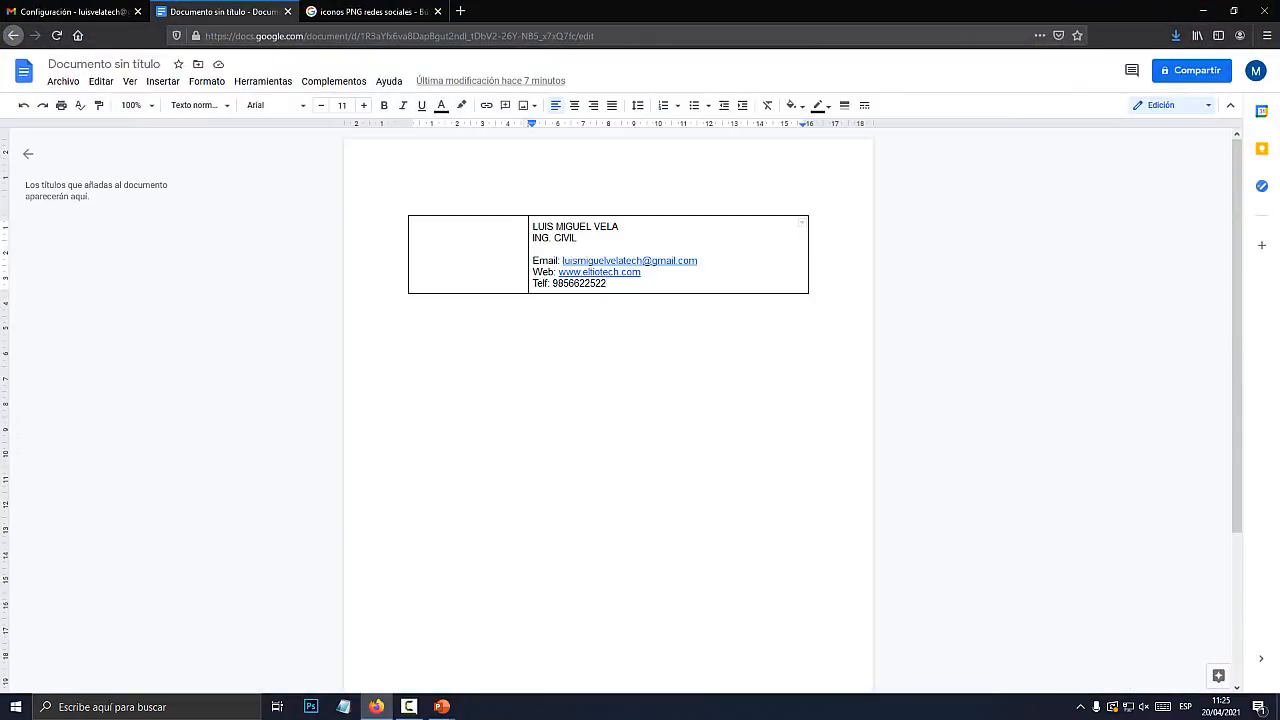
Add a line below the phone number and upload the Facebook logo from the Desktop
{"action": "key", "text": "Return"}
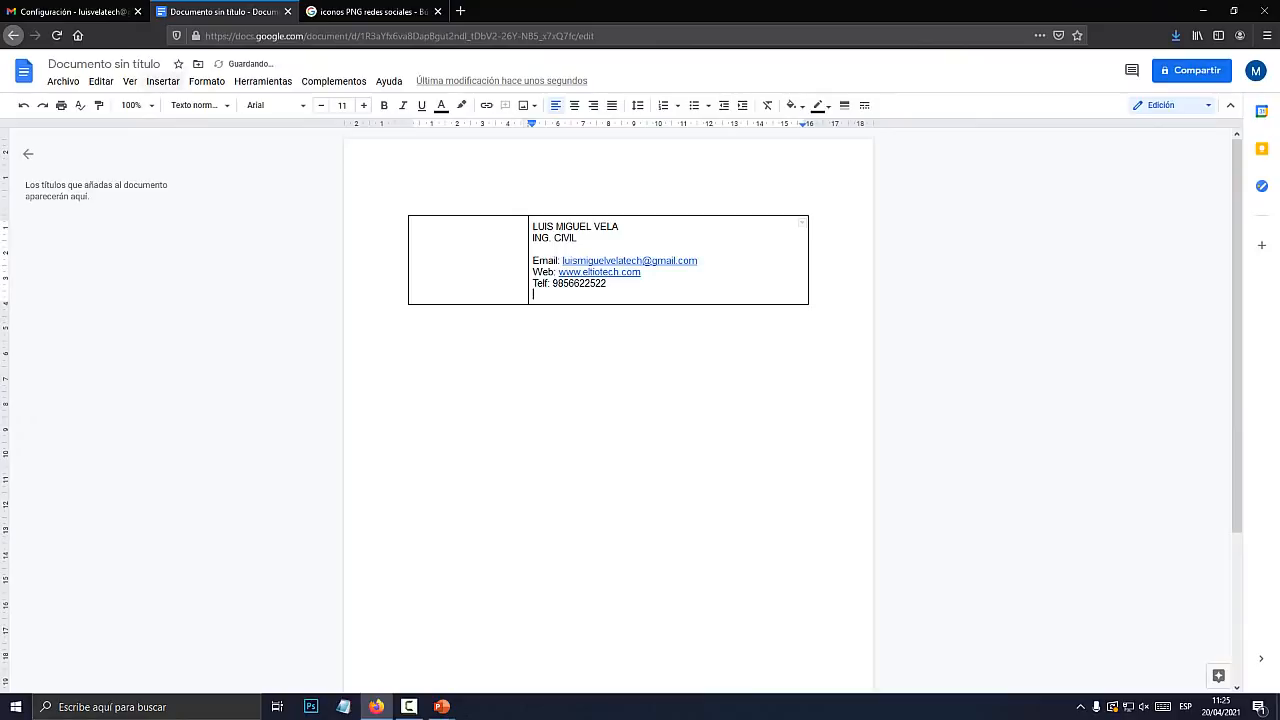
{"action": "left_click", "coordinate": [163, 81]}
{"action": "mouse_move", "coordinate": [184, 106]}
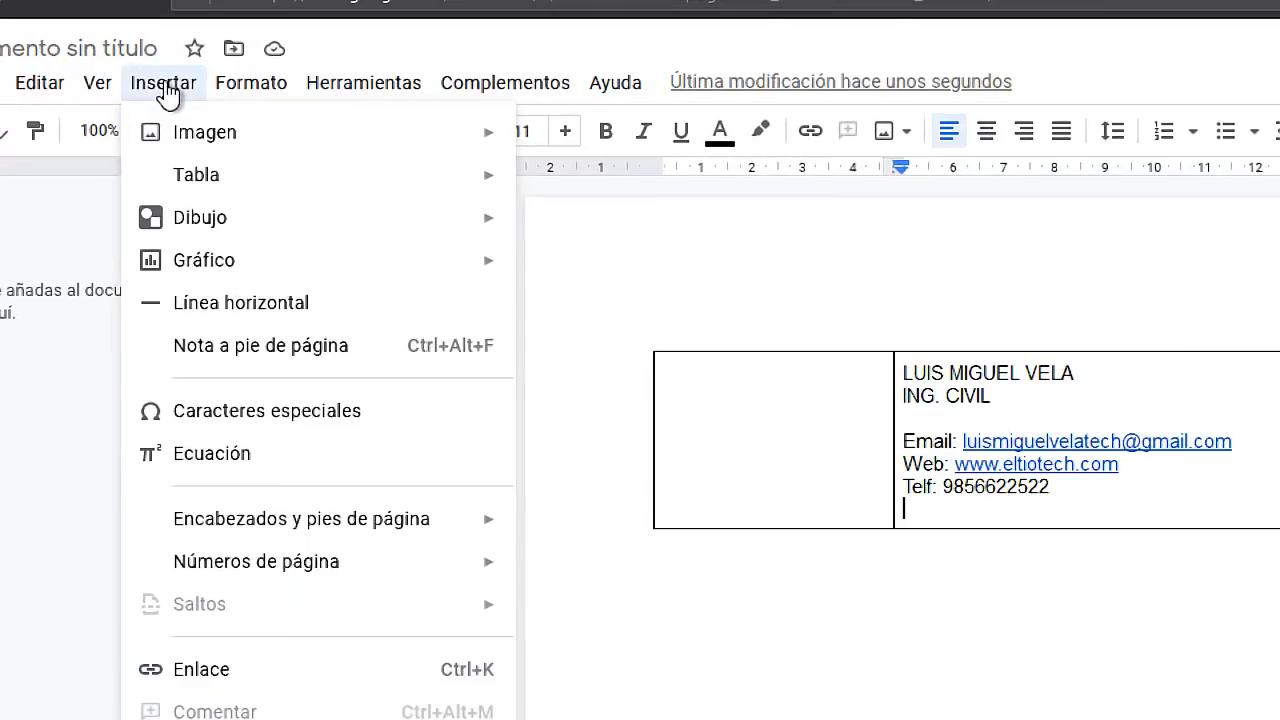
{"action": "mouse_move", "coordinate": [191, 138]}
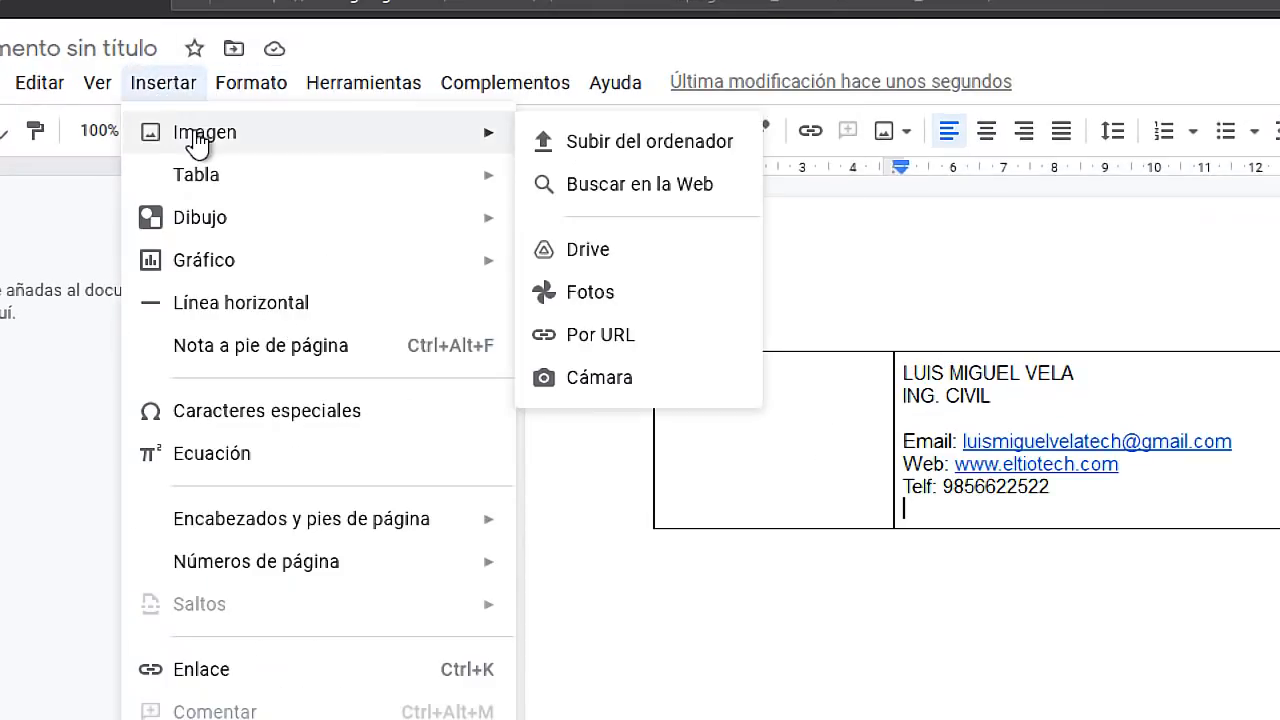
{"action": "left_click", "coordinate": [656, 141]}
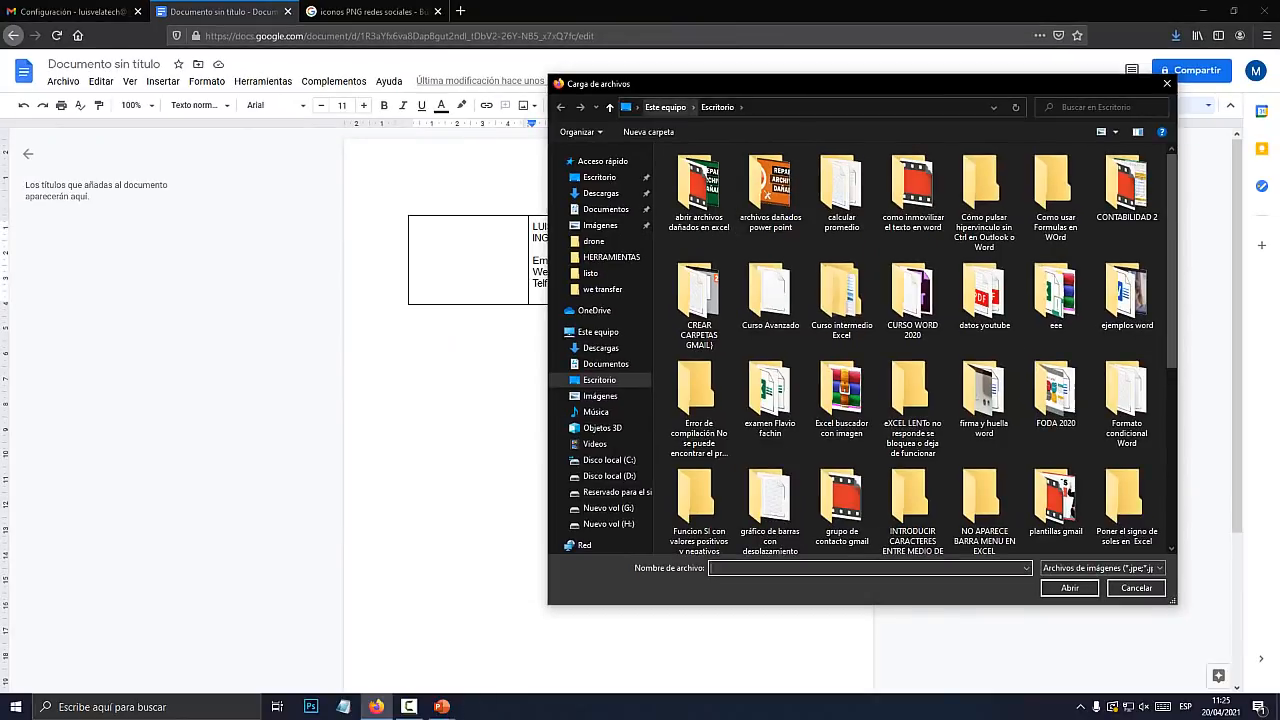
{"action": "left_click", "coordinate": [637, 107]}
{"action": "left_click", "coordinate": [661, 126]}
{"action": "scroll", "coordinate": [915, 345], "scroll_direction": "down", "scroll_amount": 15}
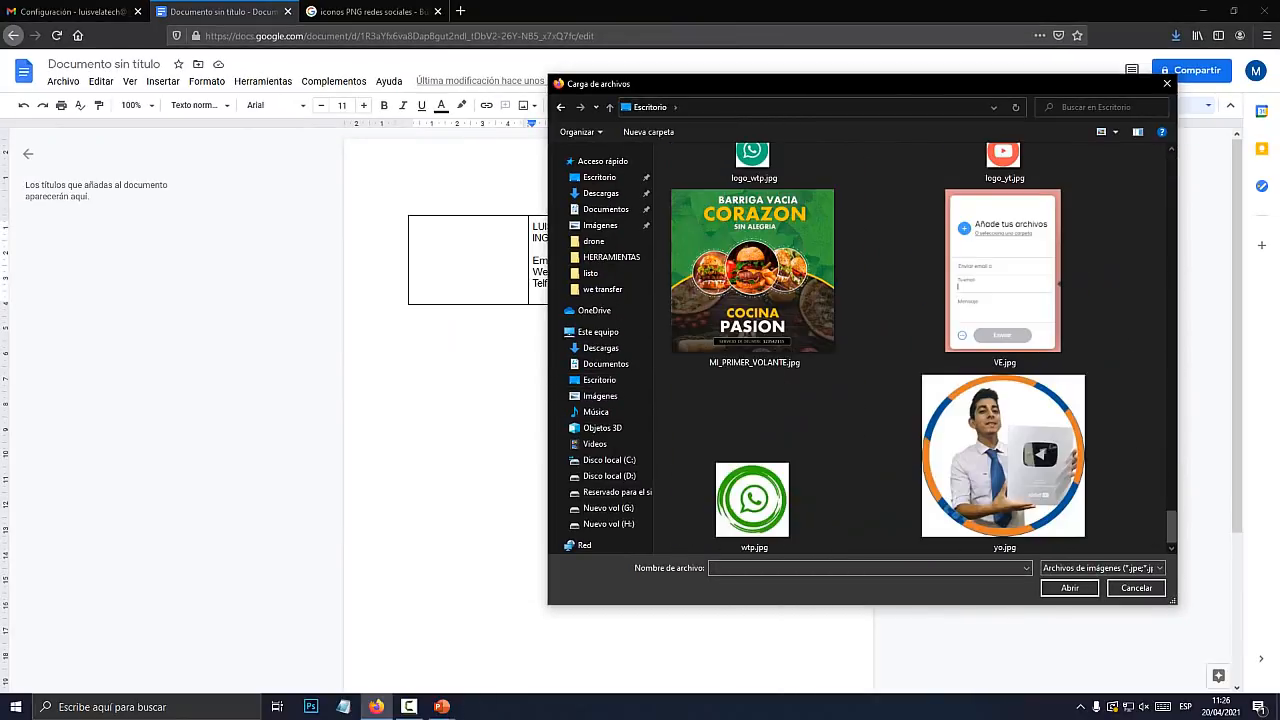
{"action": "scroll", "coordinate": [915, 345], "scroll_direction": "up", "scroll_amount": 3}
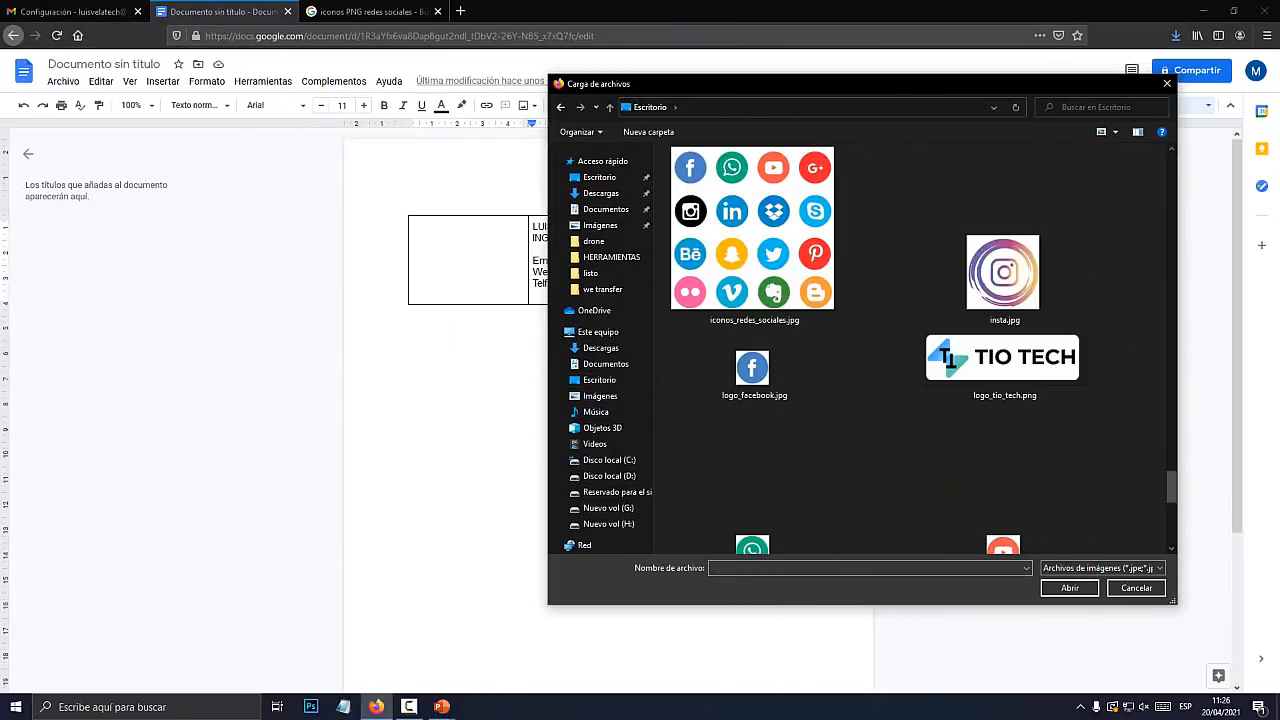
{"action": "scroll", "coordinate": [752, 345], "scroll_direction": "down", "scroll_amount": 1}
{"action": "double_click", "coordinate": [752, 334]}
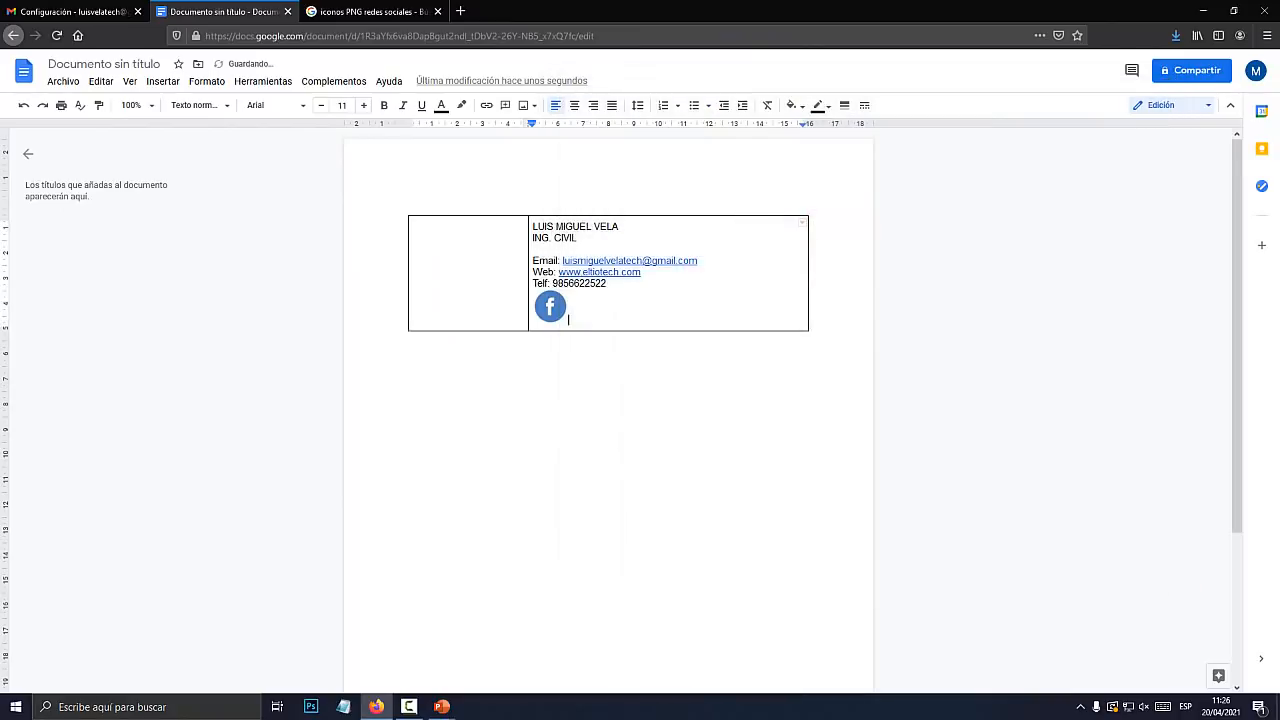
Upload the WhatsApp and YouTube logos next to the Facebook logo
{"action": "left_click", "coordinate": [162, 81]}
{"action": "mouse_move", "coordinate": [190, 106]}
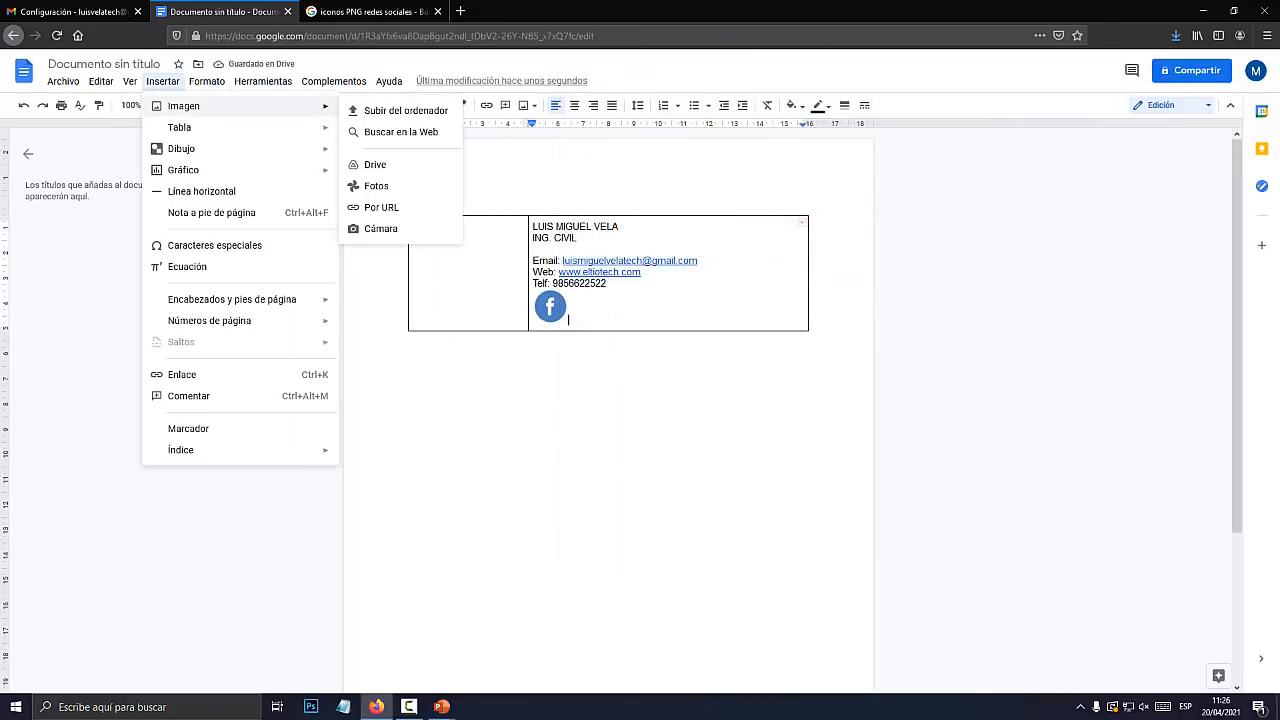
{"action": "left_click", "coordinate": [400, 110]}
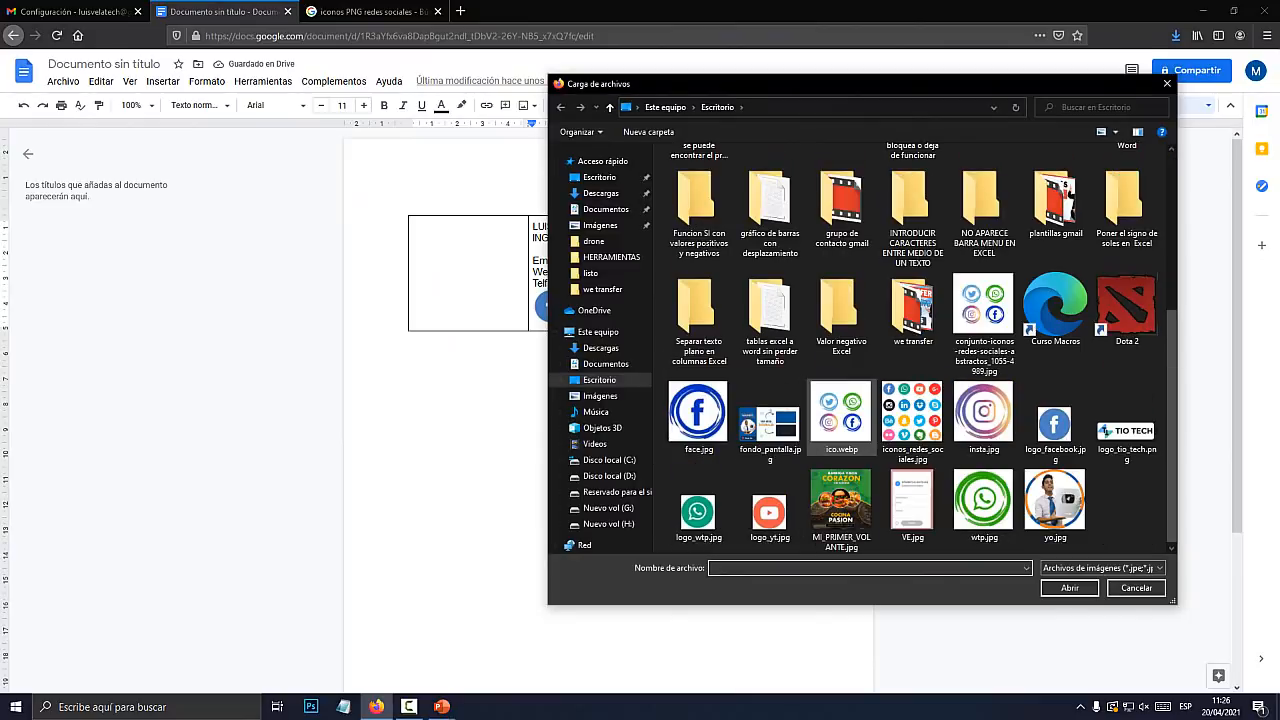
{"action": "double_click", "coordinate": [698, 512]}
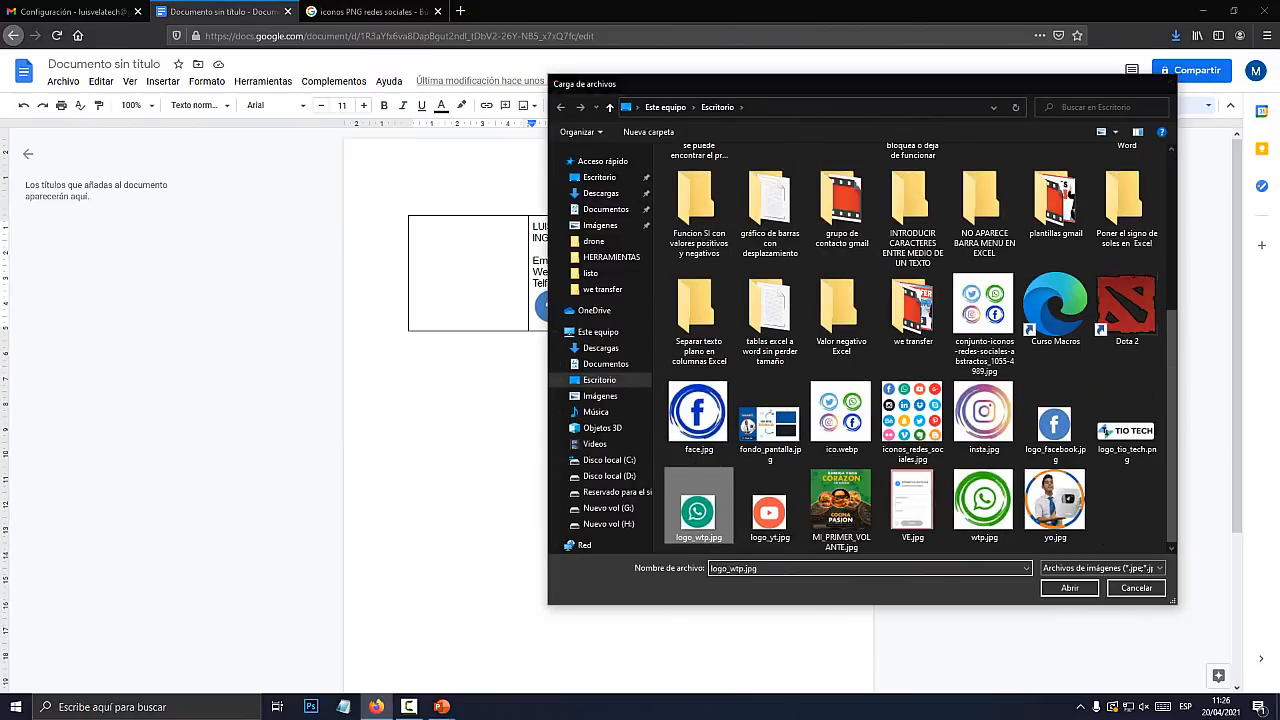
{"action": "left_click", "coordinate": [162, 81]}
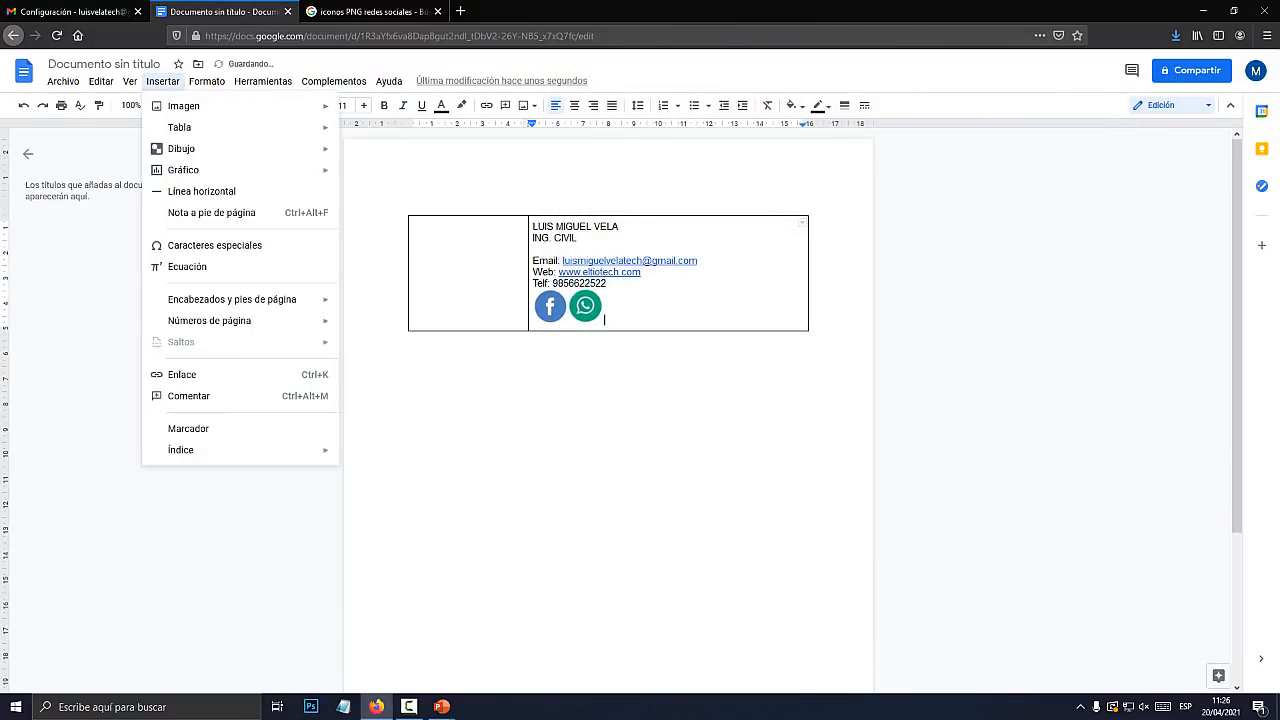
{"action": "mouse_move", "coordinate": [183, 105]}
{"action": "left_click", "coordinate": [400, 109]}
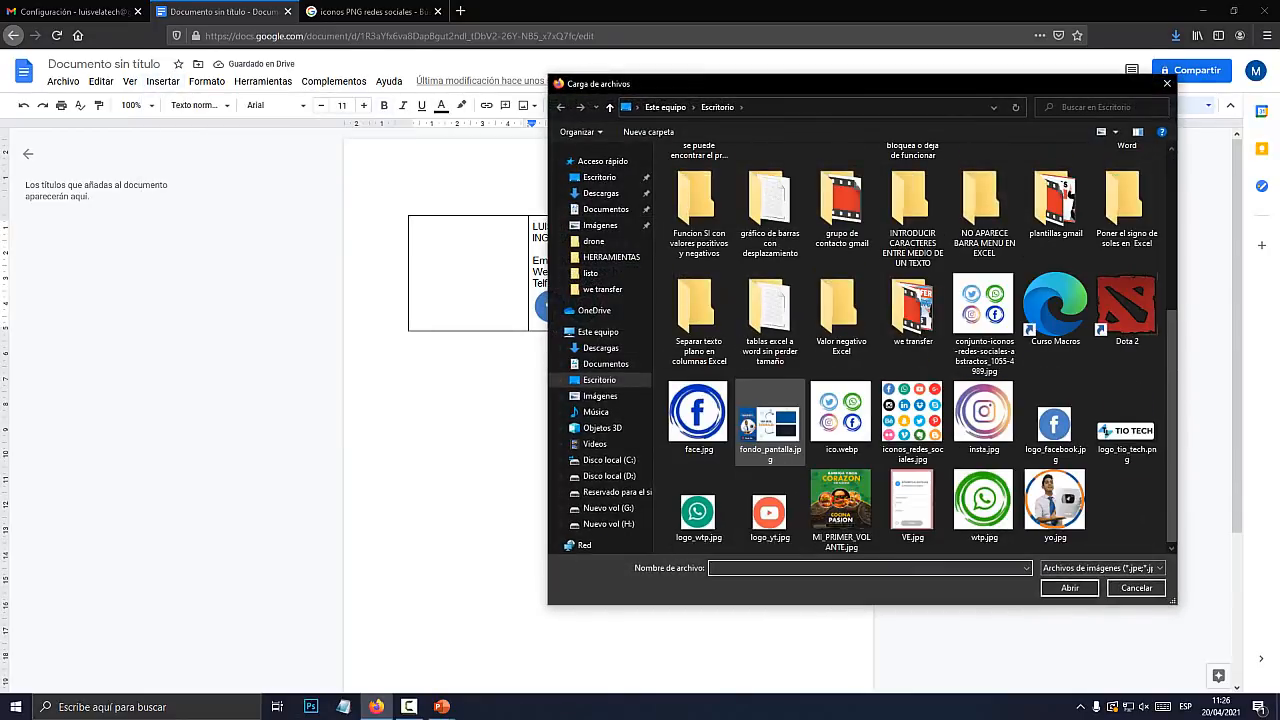
{"action": "double_click", "coordinate": [769, 512]}
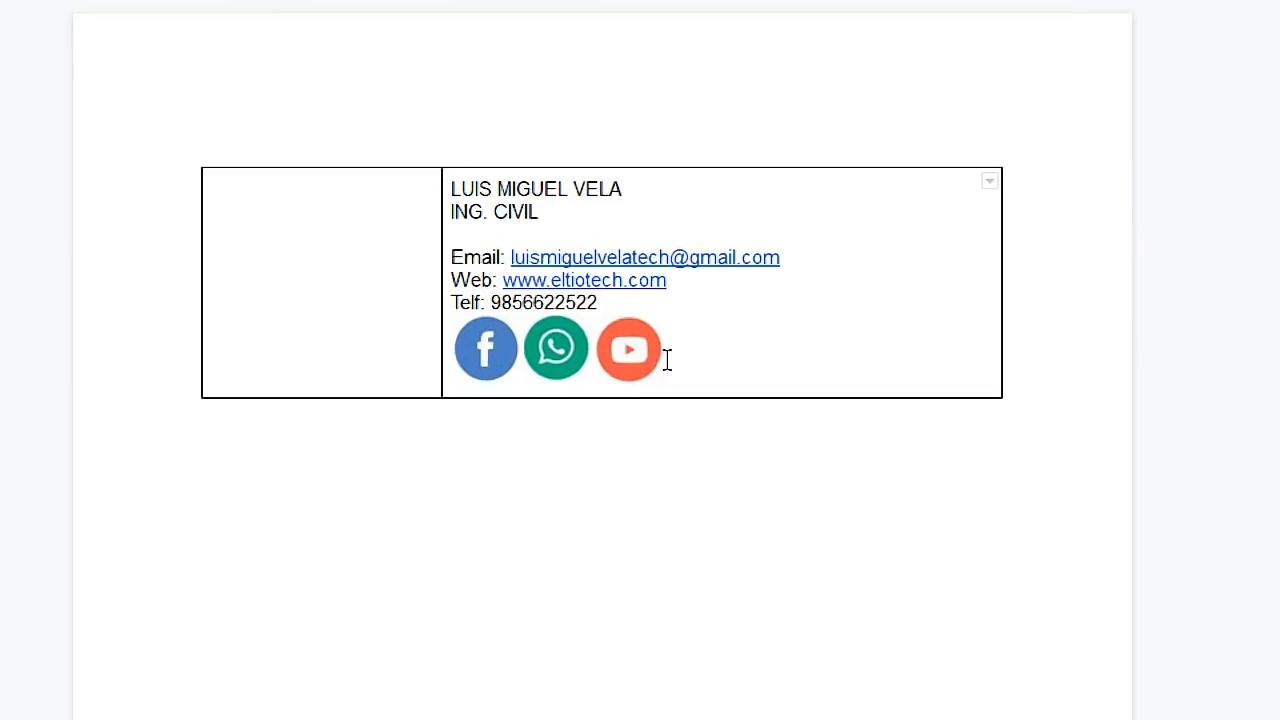
Check the three icons, then select the signature lines from the phone number up to the name
{"action": "left_click", "coordinate": [625, 352]}
{"action": "left_click", "coordinate": [558, 349]}
{"action": "left_click", "coordinate": [486, 355]}
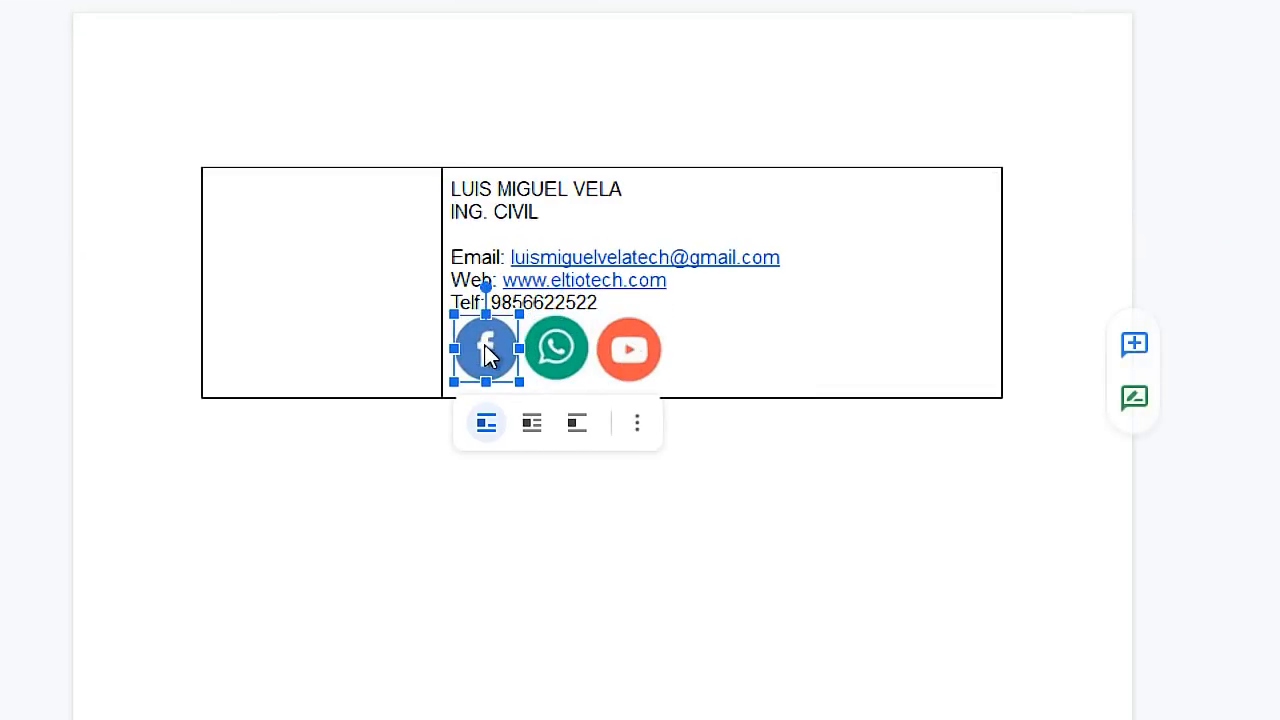
{"action": "left_click", "coordinate": [549, 301]}
{"action": "right_click", "coordinate": [505, 355]}
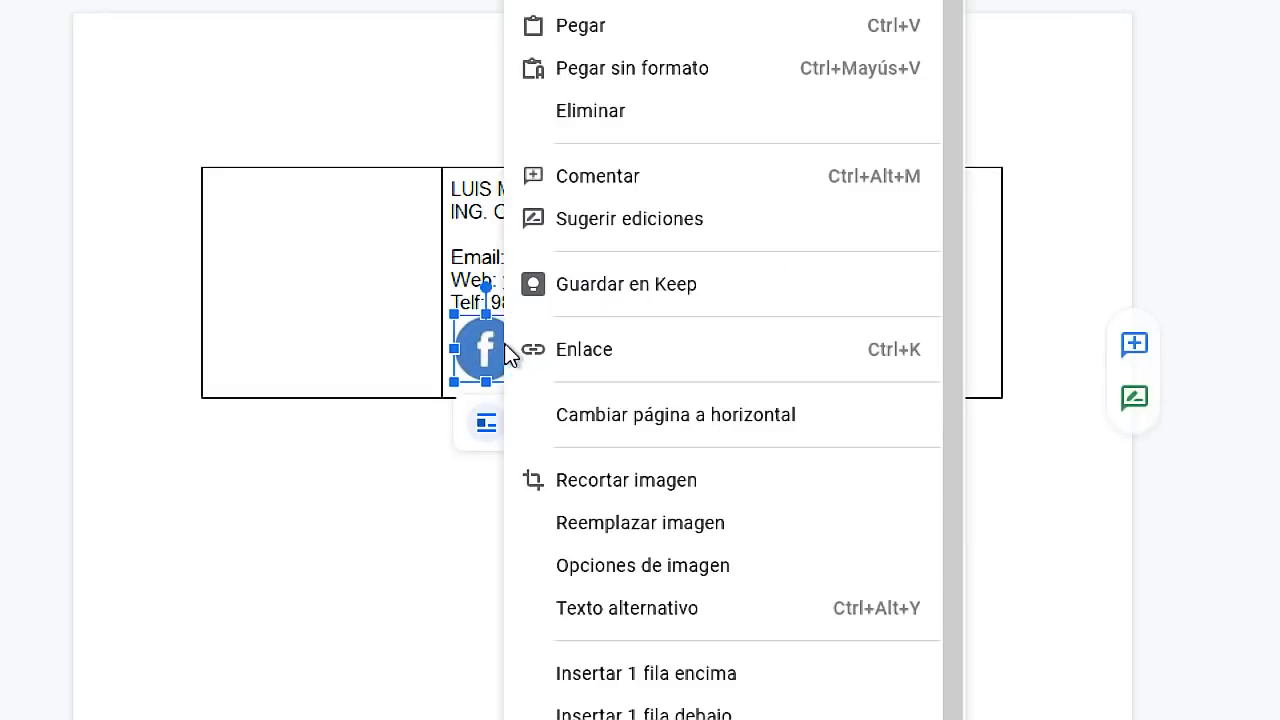
{"action": "left_click", "coordinate": [498, 266]}
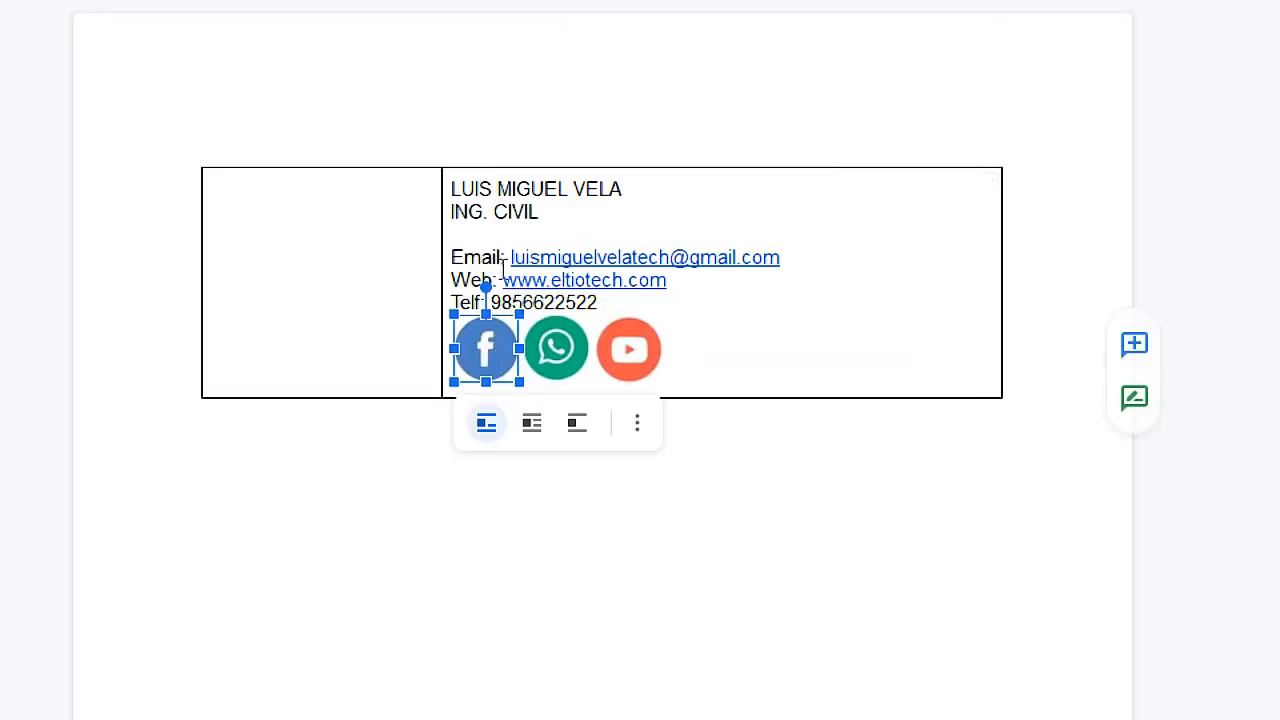
{"action": "left_click_drag", "start_coordinate": [607, 284], "coordinate": [538, 227]}
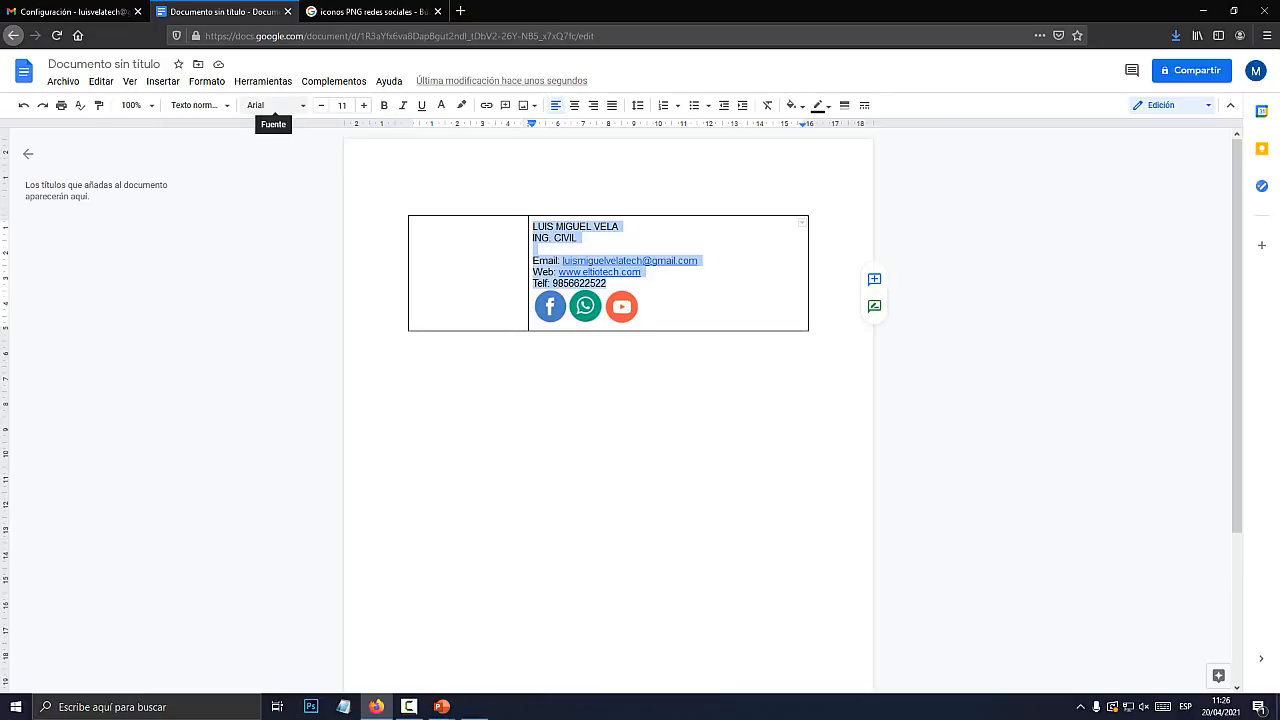
Apply the Montserrat font to the selected name, title and contact lines
{"action": "left_click", "coordinate": [301, 106]}
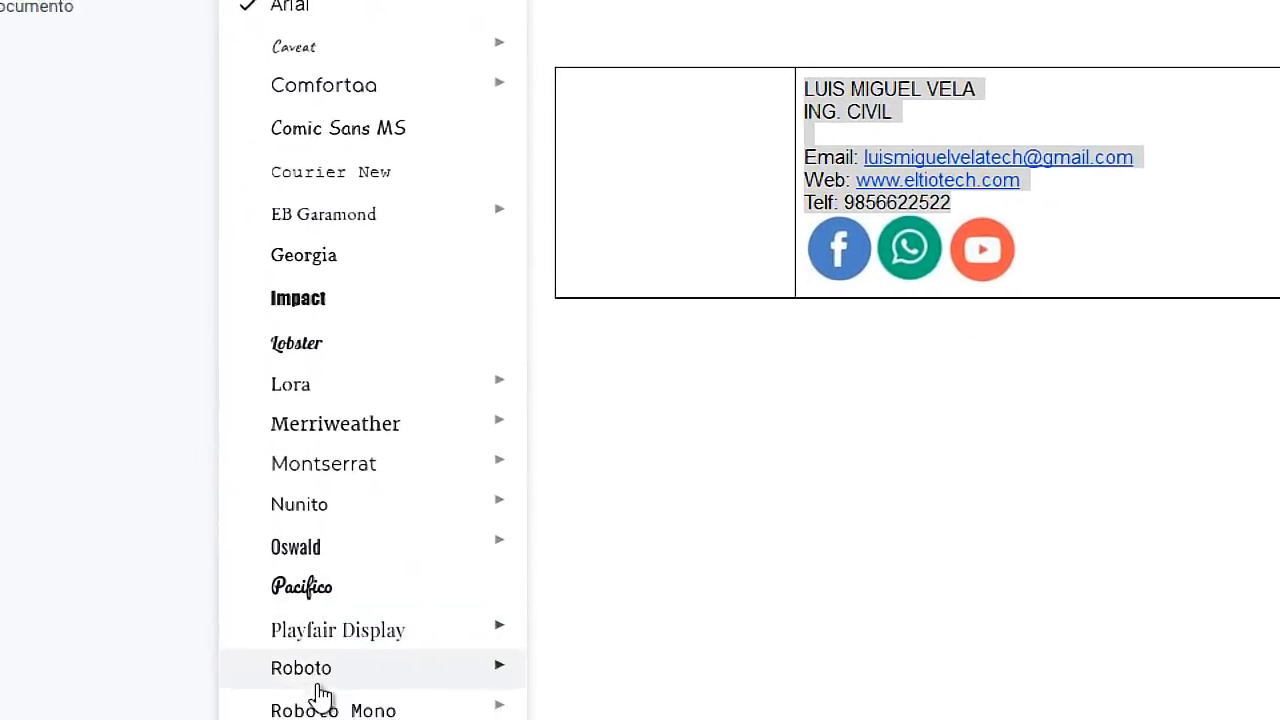
{"action": "mouse_move", "coordinate": [480, 464]}
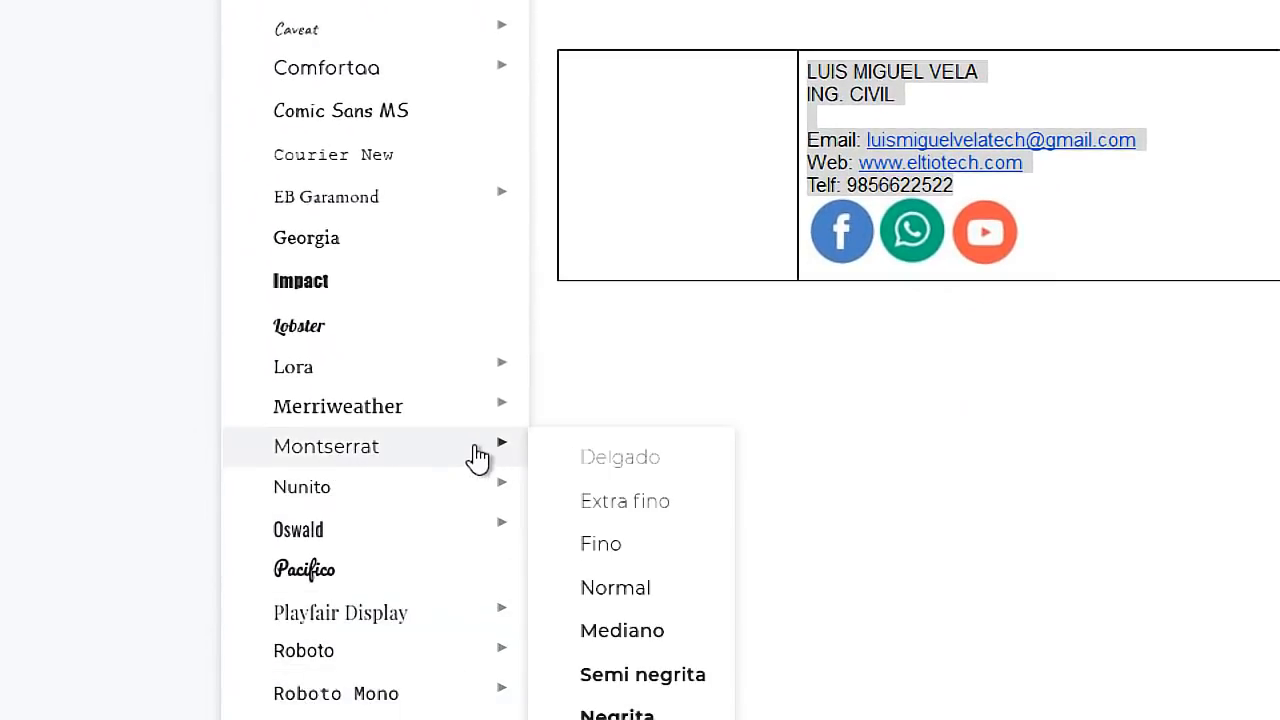
{"action": "left_click", "coordinate": [346, 457]}
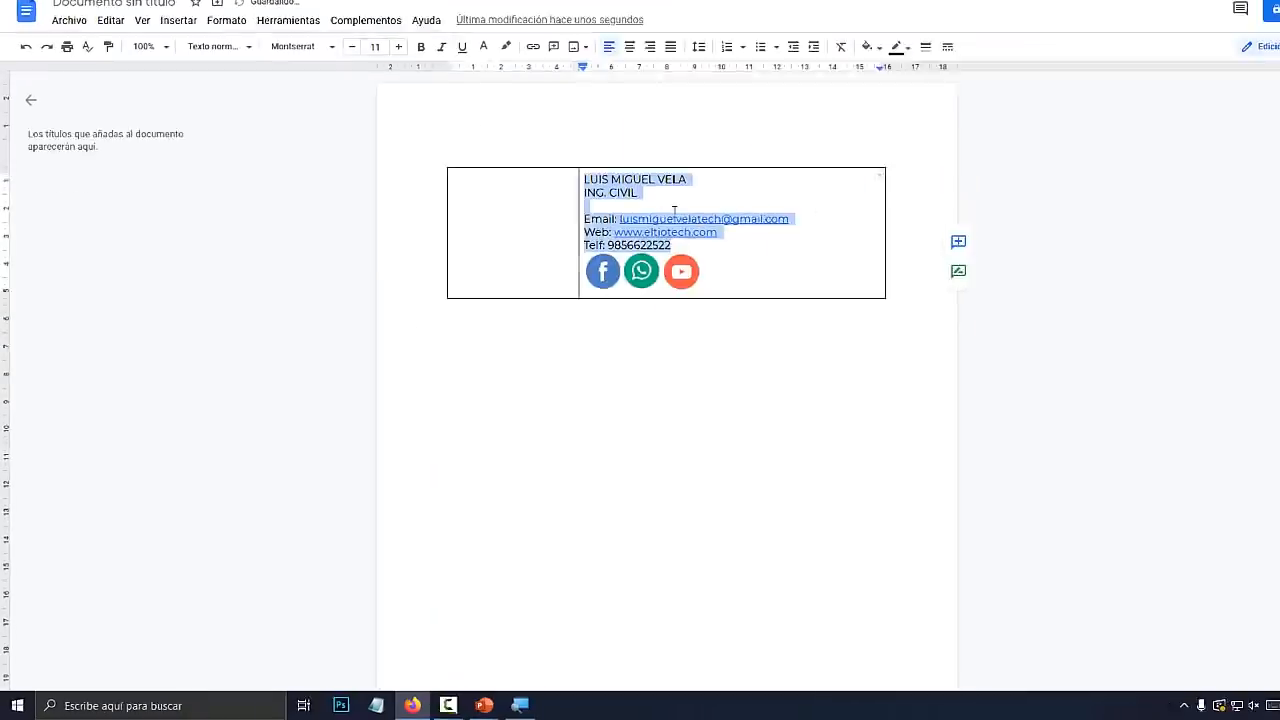
{"action": "left_click", "coordinate": [931, 95]}
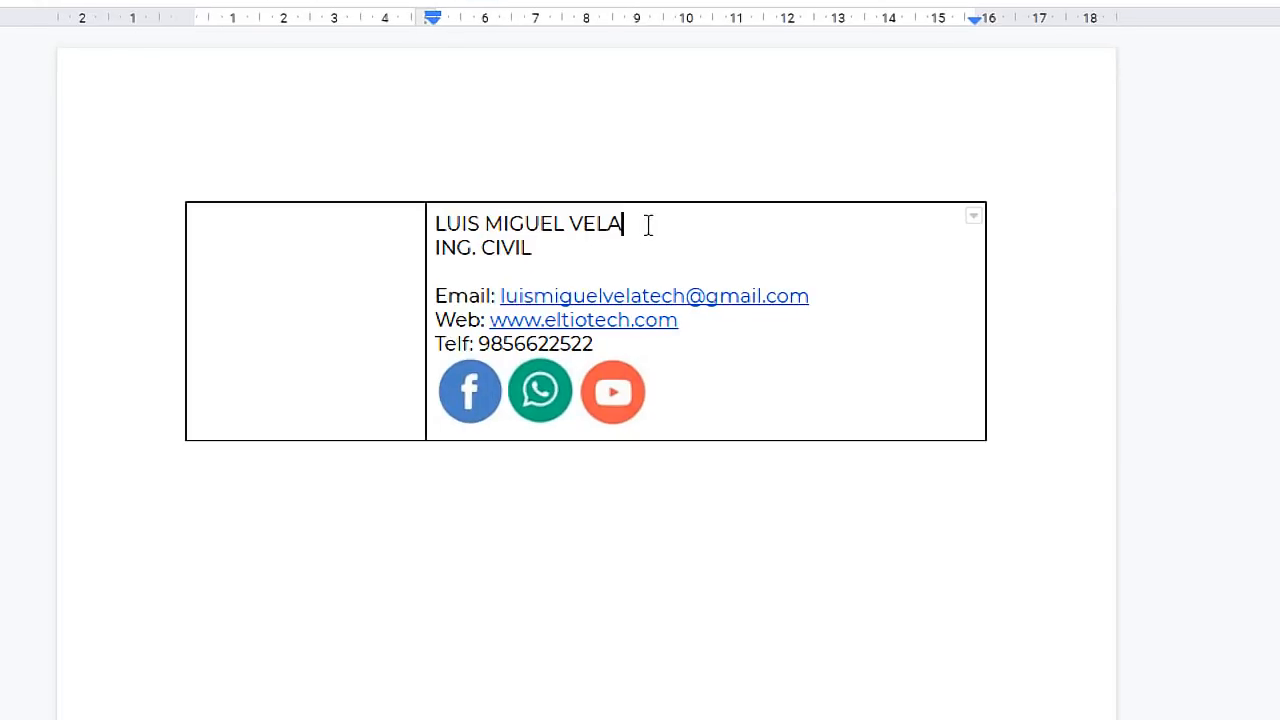
Make the name bold at size 12 and the ING. CIVIL title italic at size 10
{"action": "left_click_drag", "start_coordinate": [648, 225], "coordinate": [446, 222]}
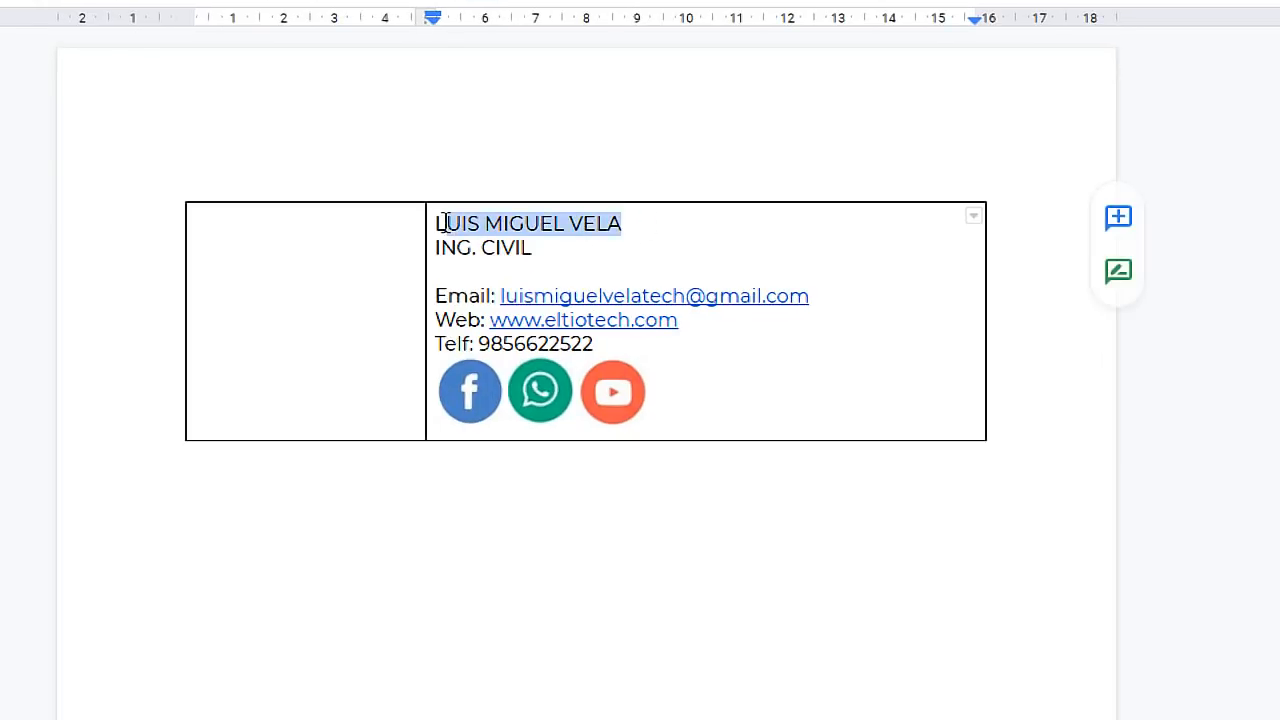
{"action": "left_click", "coordinate": [208, 131]}
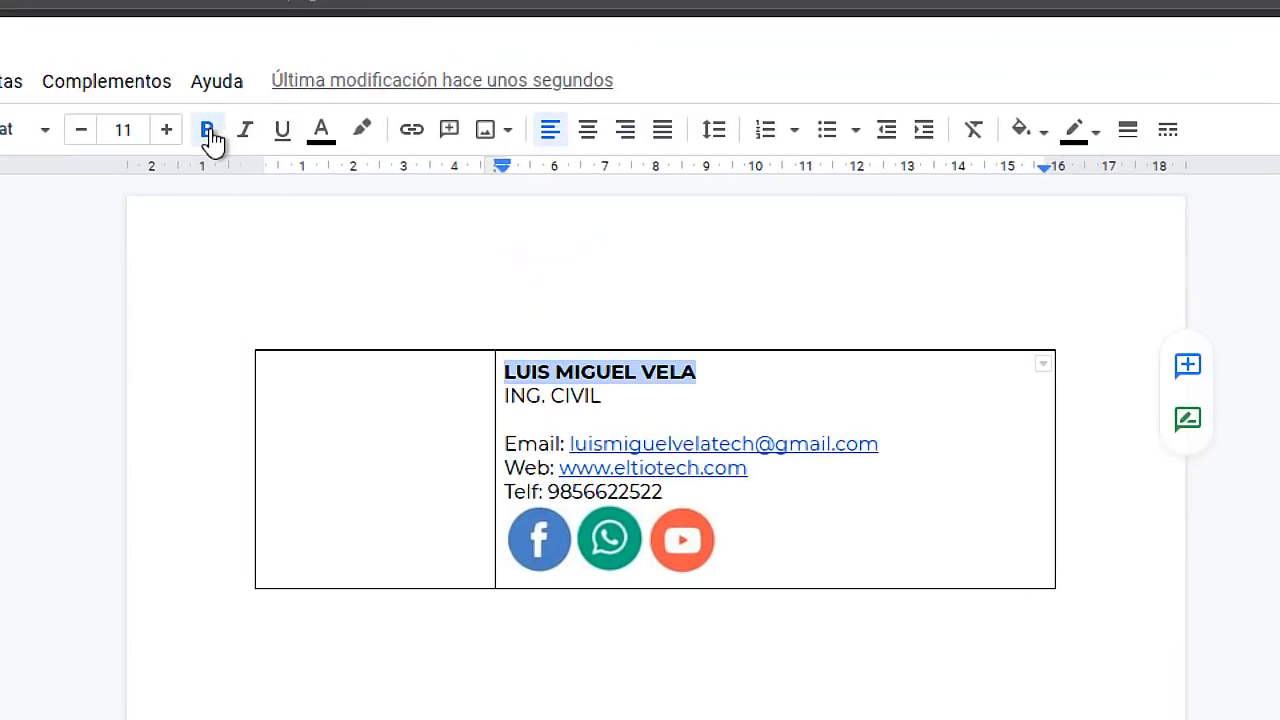
{"action": "left_click_drag", "start_coordinate": [630, 396], "coordinate": [505, 396]}
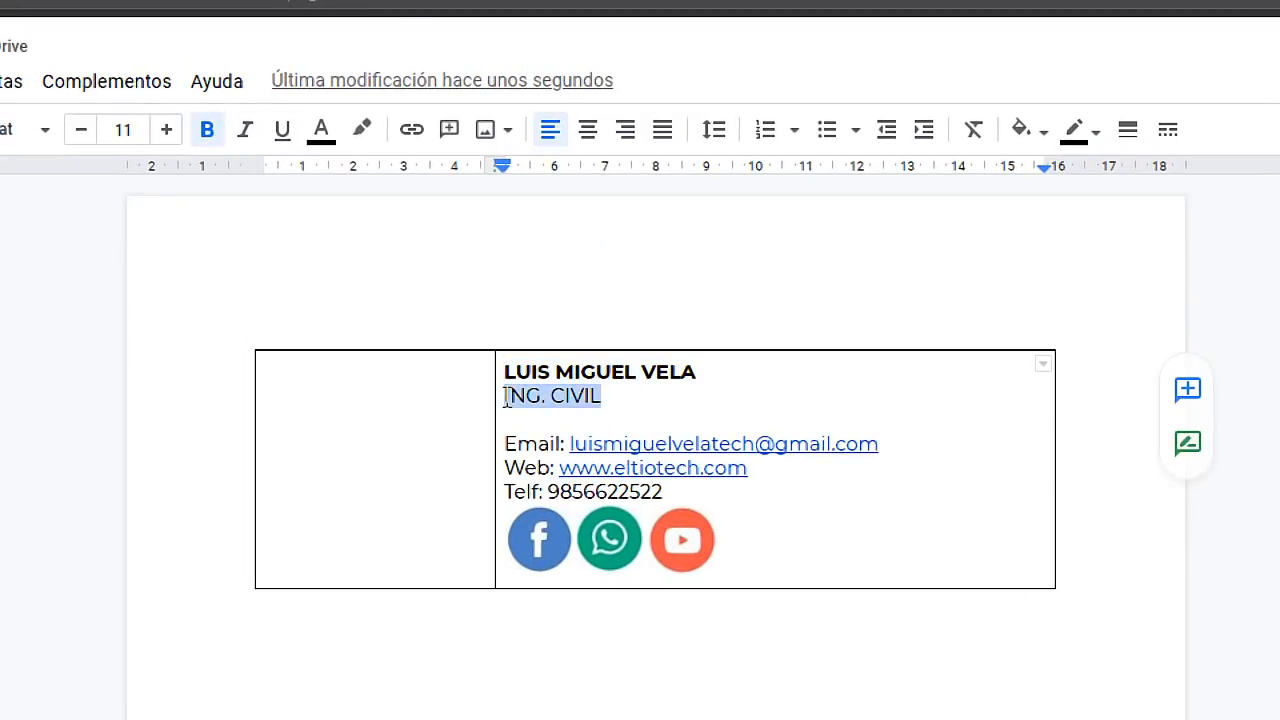
{"action": "left_click", "coordinate": [245, 138]}
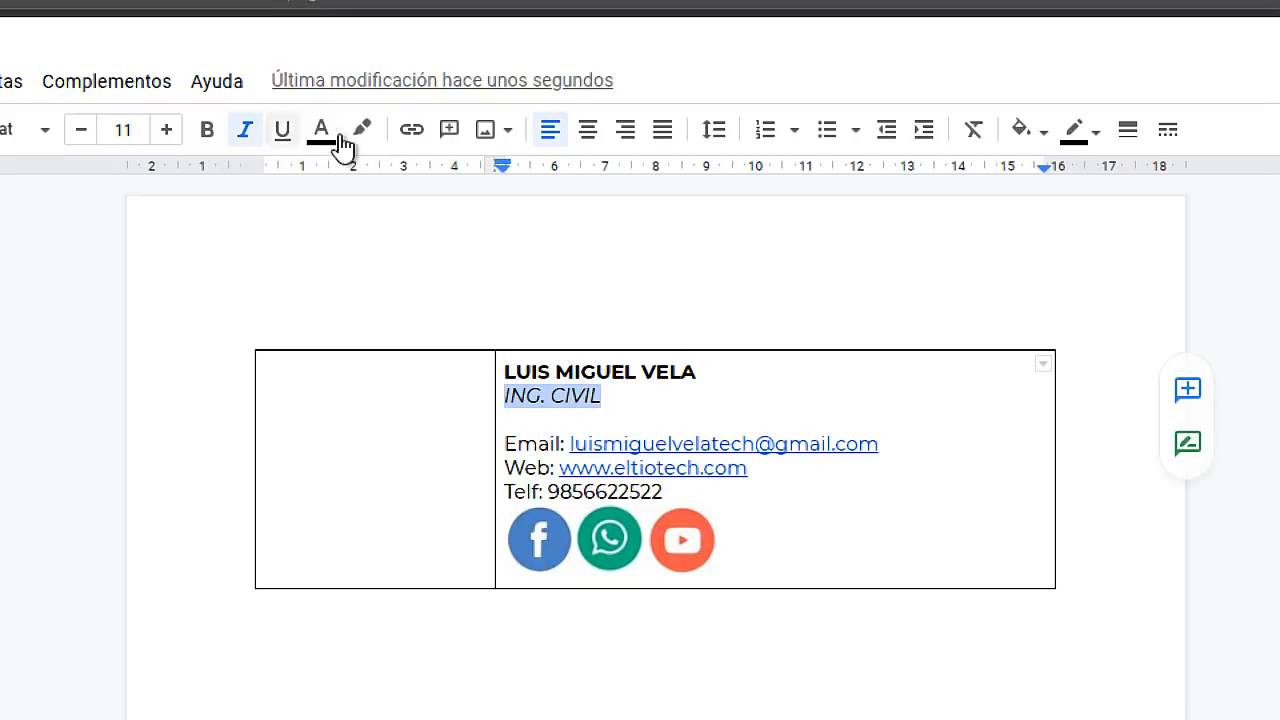
{"action": "left_click", "coordinate": [82, 140]}
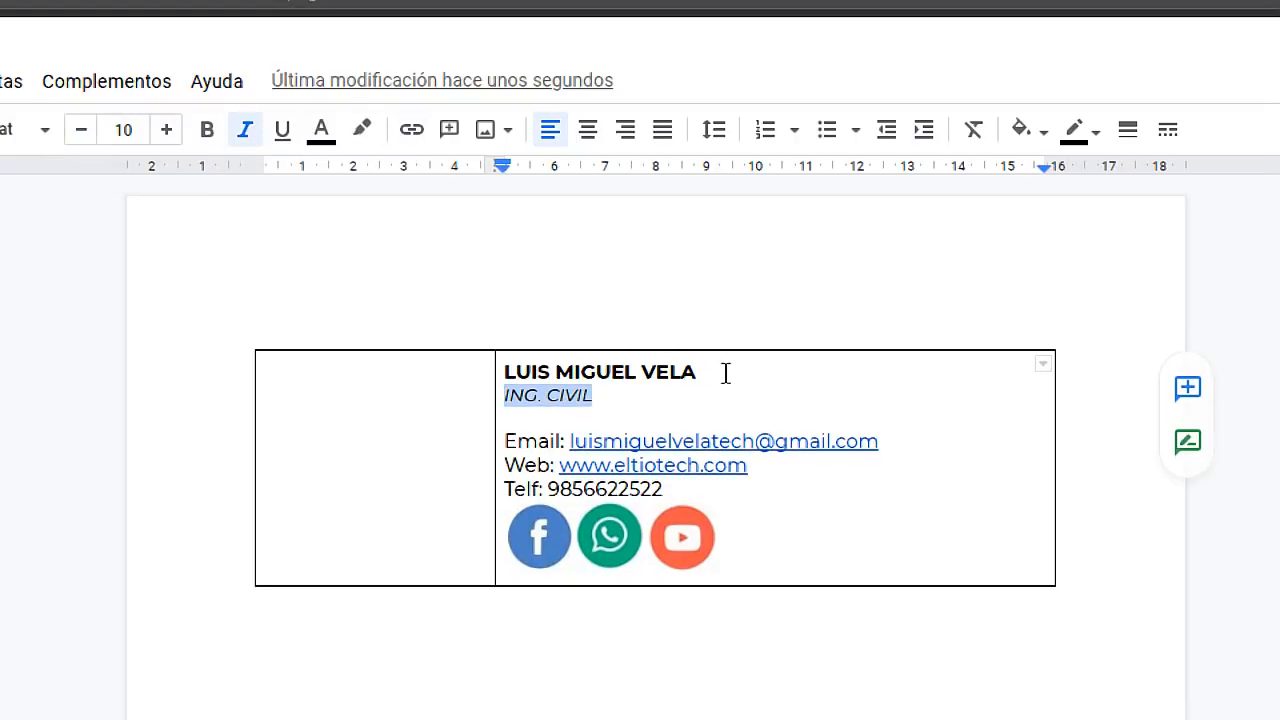
{"action": "left_click_drag", "start_coordinate": [726, 373], "coordinate": [503, 372]}
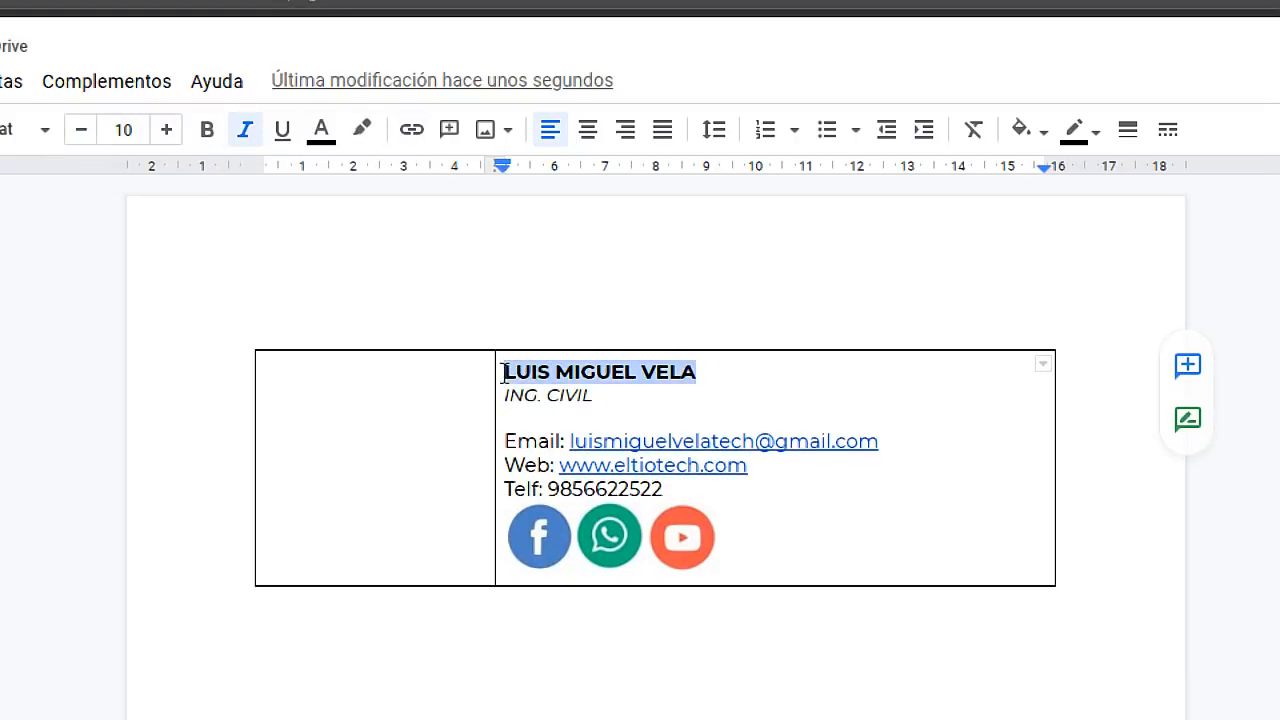
{"action": "left_click", "coordinate": [167, 131]}
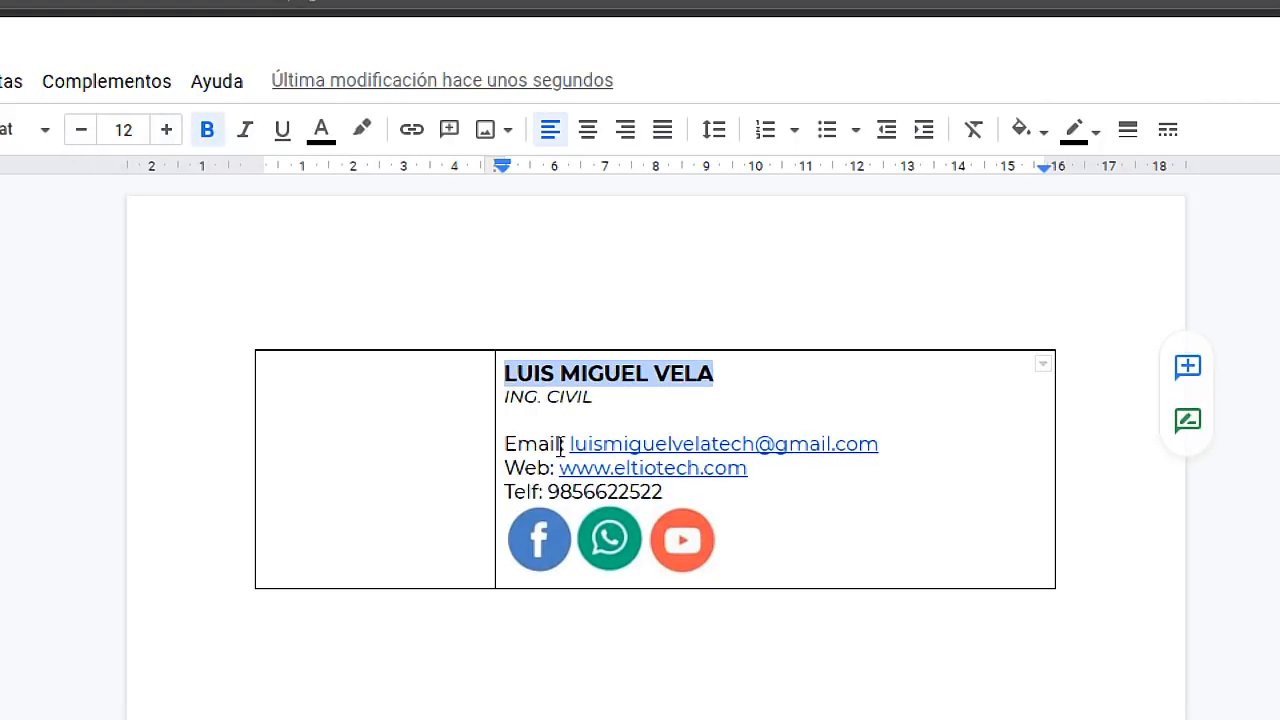
Bold the Email, Web and Telf labels
{"action": "left_click_drag", "start_coordinate": [568, 443], "coordinate": [504, 444]}
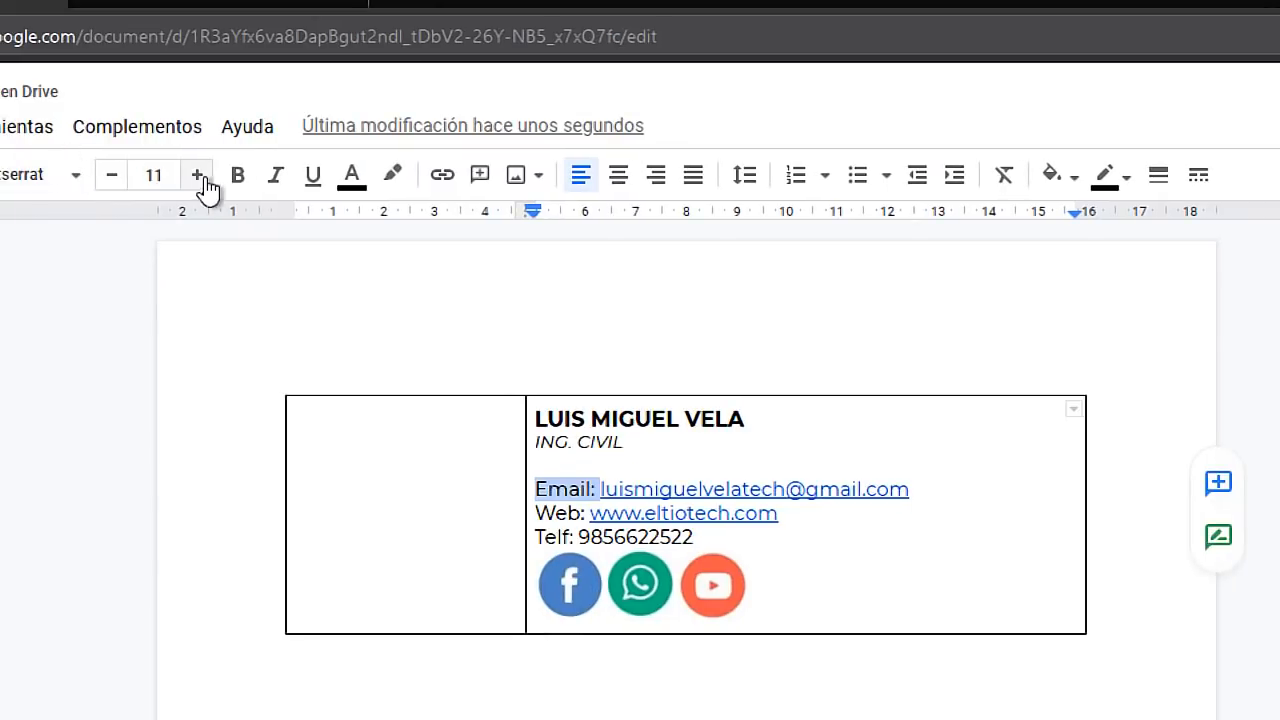
{"action": "left_click", "coordinate": [207, 129]}
{"action": "left_click_drag", "start_coordinate": [588, 514], "coordinate": [538, 536]}
{"action": "left_click", "coordinate": [237, 175]}
{"action": "left_click", "coordinate": [239, 182]}
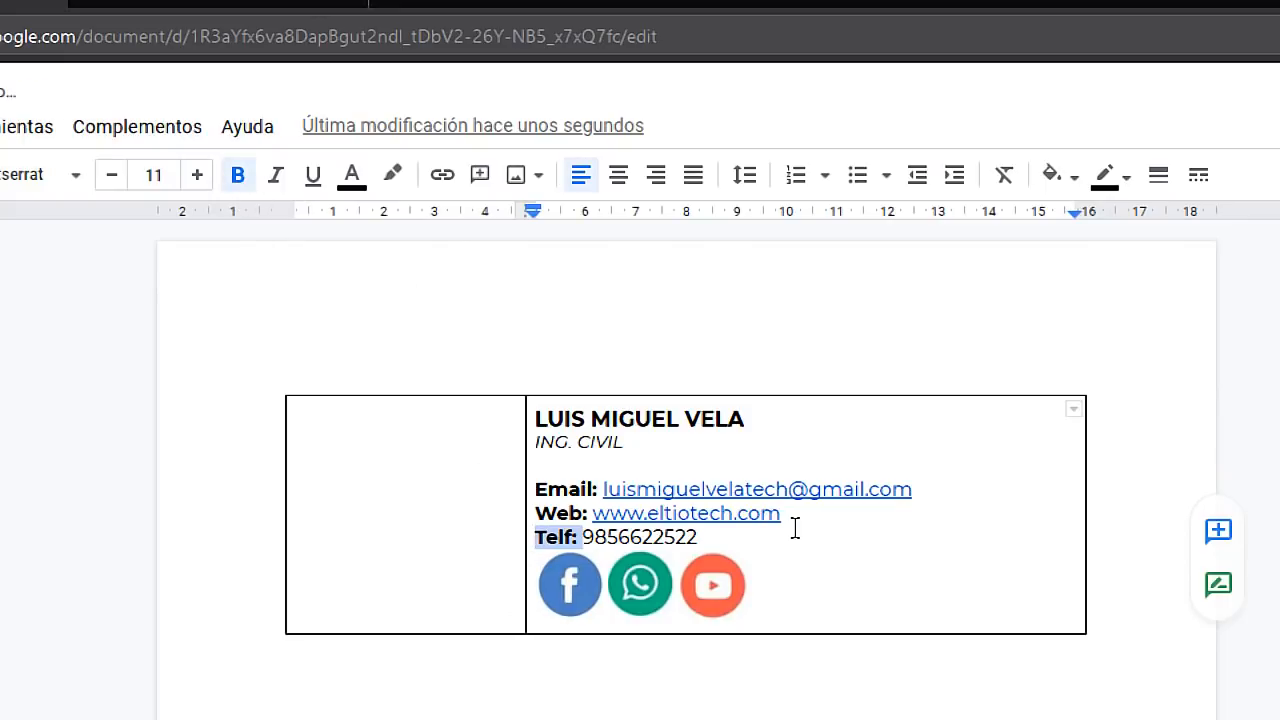
{"action": "left_click", "coordinate": [788, 528]}
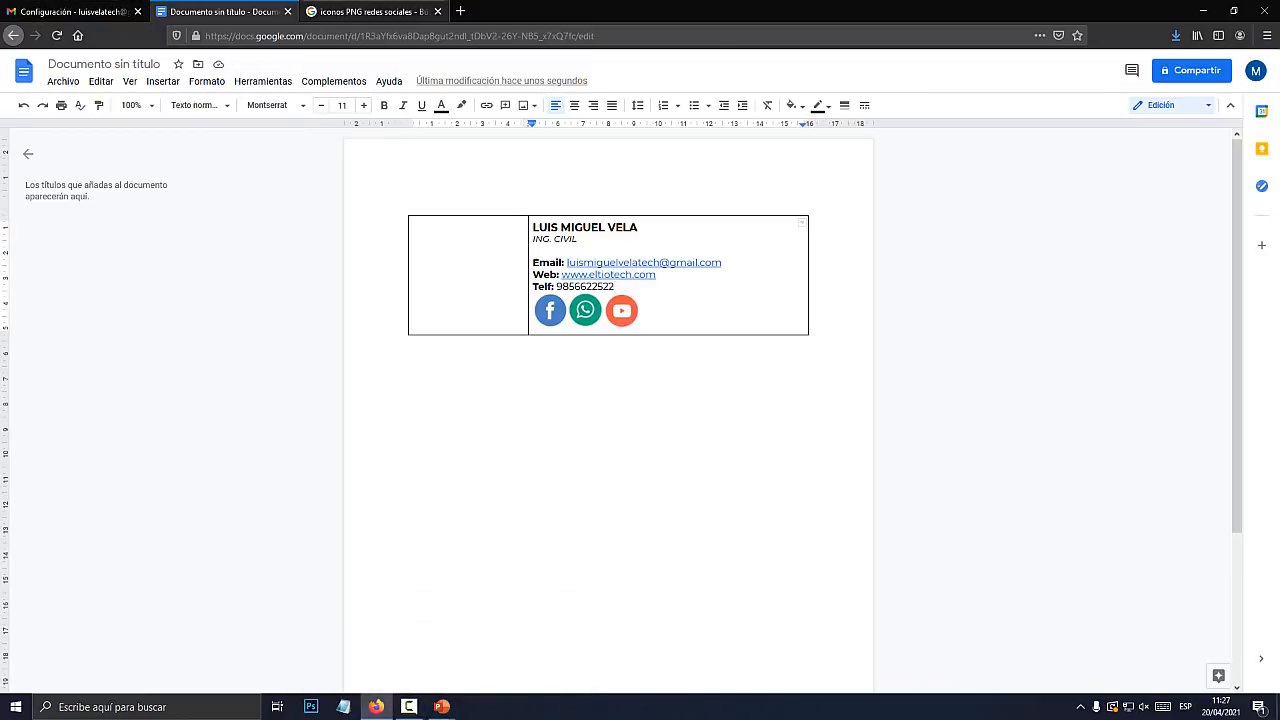
Search Google Images for 'firma gmail'
{"action": "left_click", "coordinate": [373, 12]}
{"action": "left_click", "coordinate": [262, 69]}
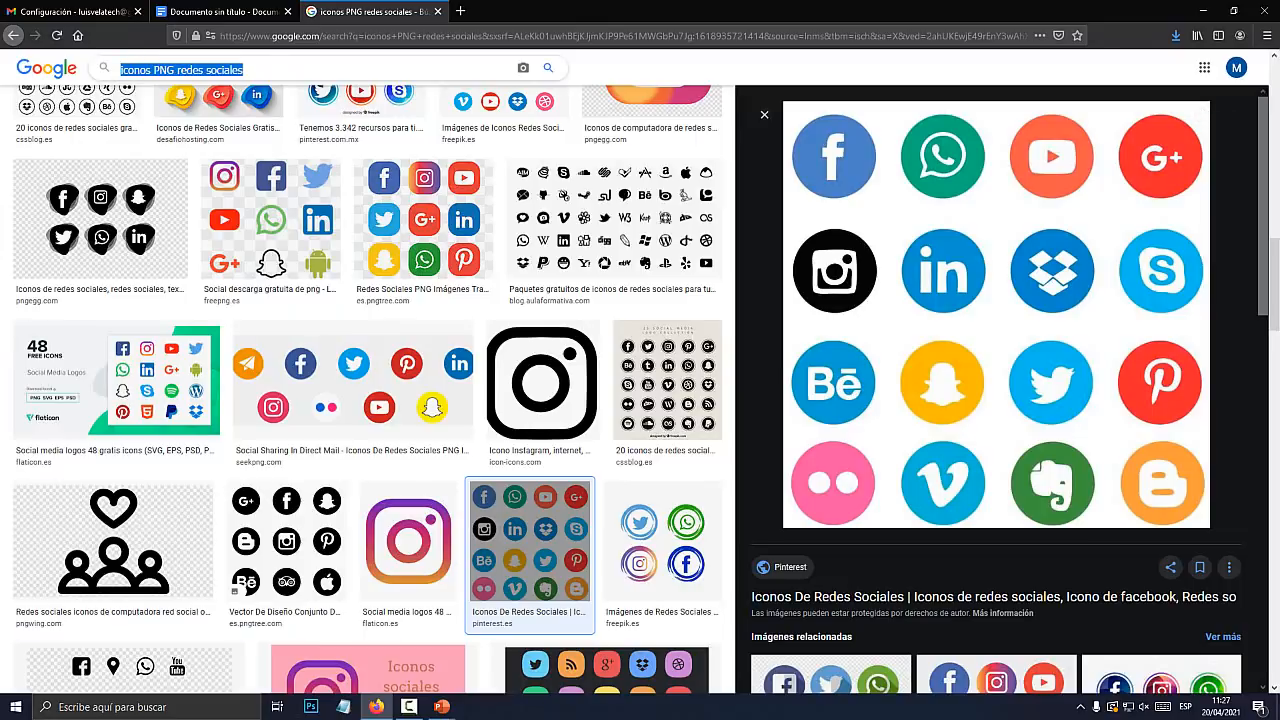
{"action": "type", "text": "firma"}
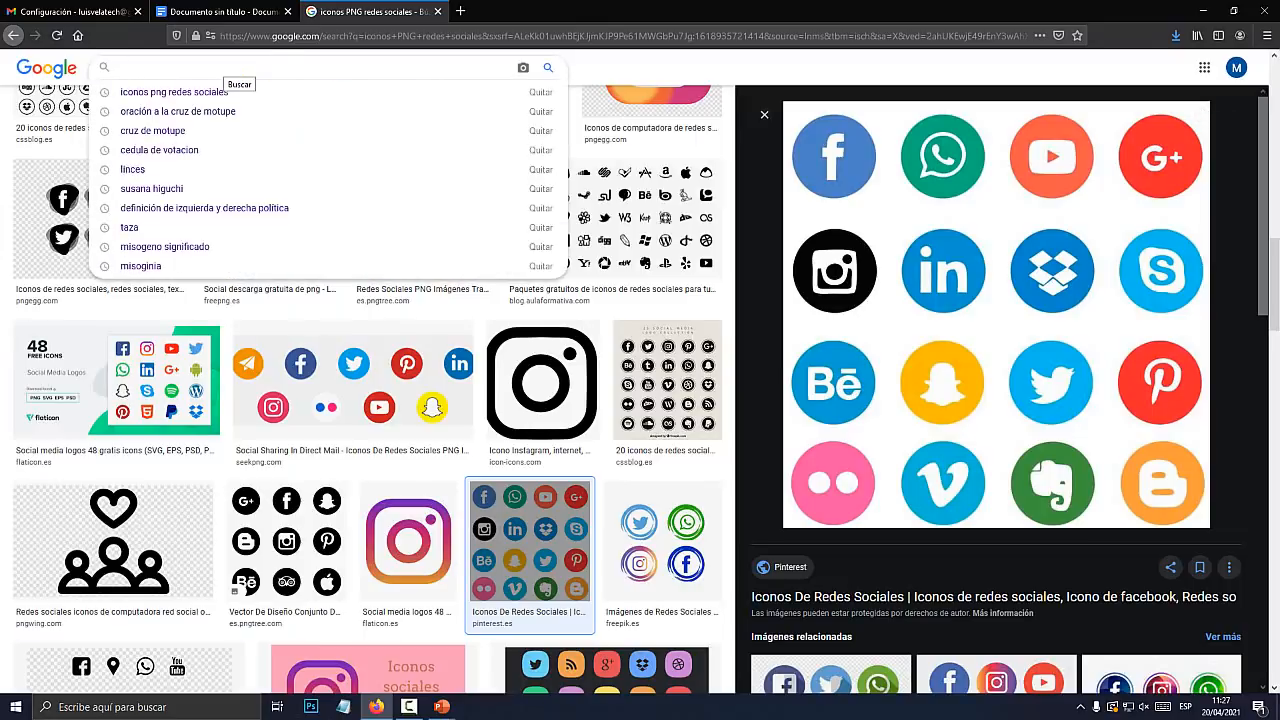
{"action": "type", "text": " pon"}
{"action": "key", "text": "BackSpace"}
{"action": "key", "text": "BackSpace"}
{"action": "key", "text": "BackSpace"}
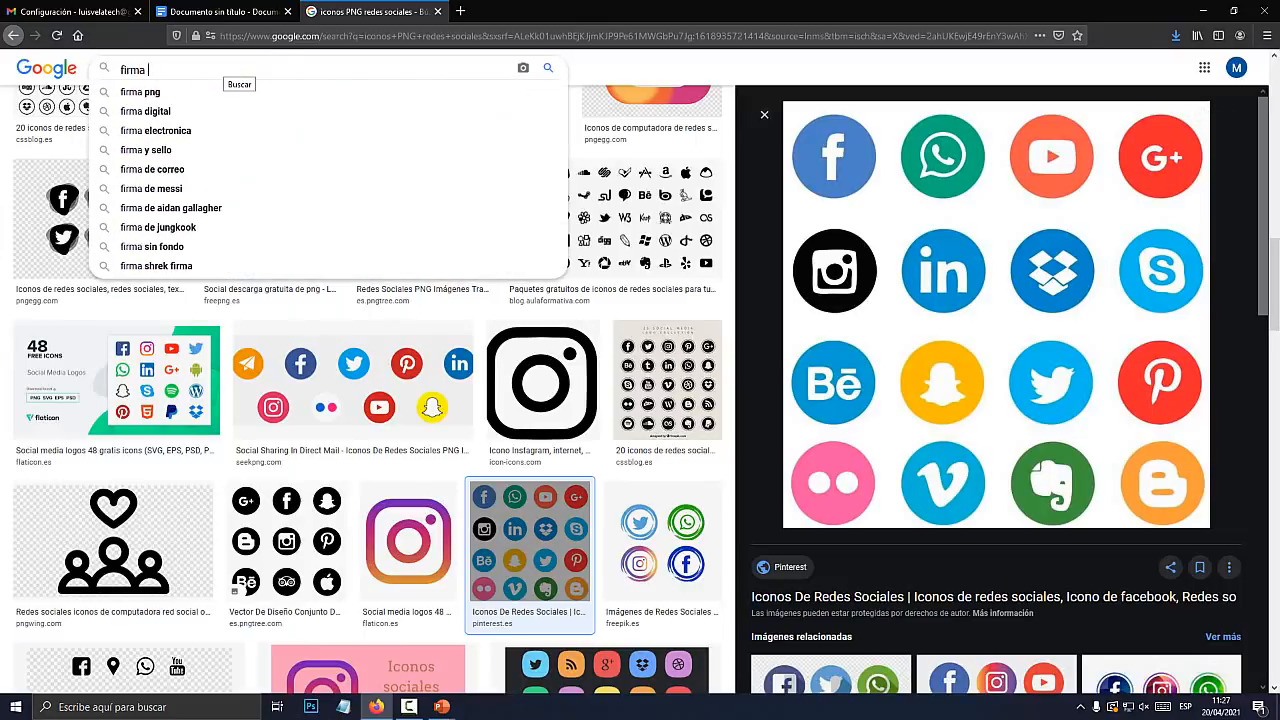
{"action": "type", "text": "gmail"}
{"action": "key", "text": "Return"}
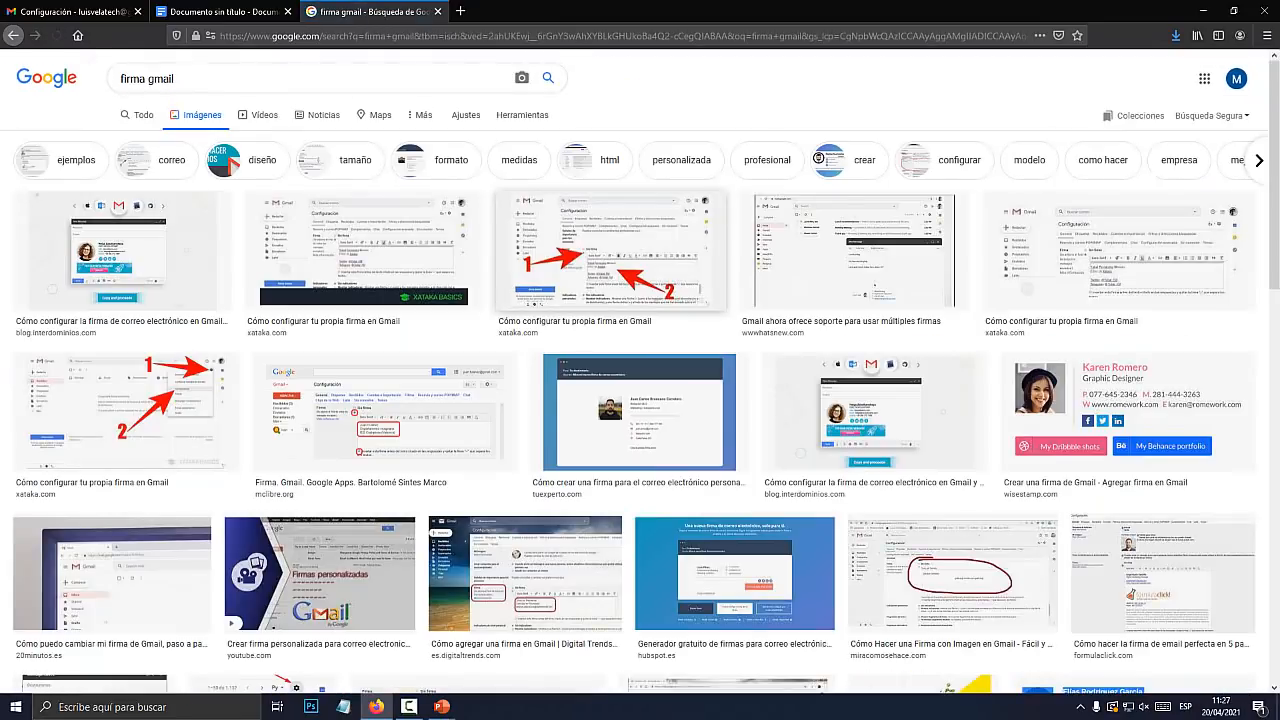
Preview Gmail signature examples, ending on the Blog Interdominios signature setup image
{"action": "left_click", "coordinate": [870, 410]}
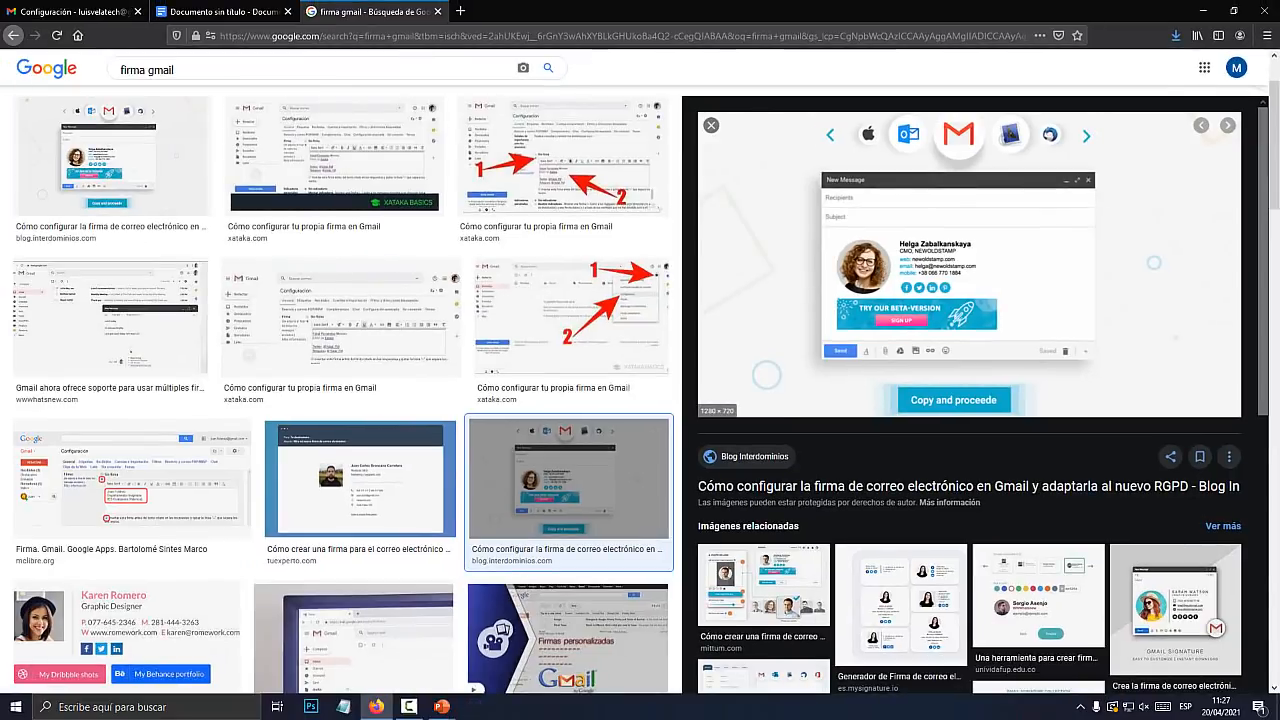
{"action": "scroll", "coordinate": [678, 281], "scroll_direction": "down", "scroll_amount": 3}
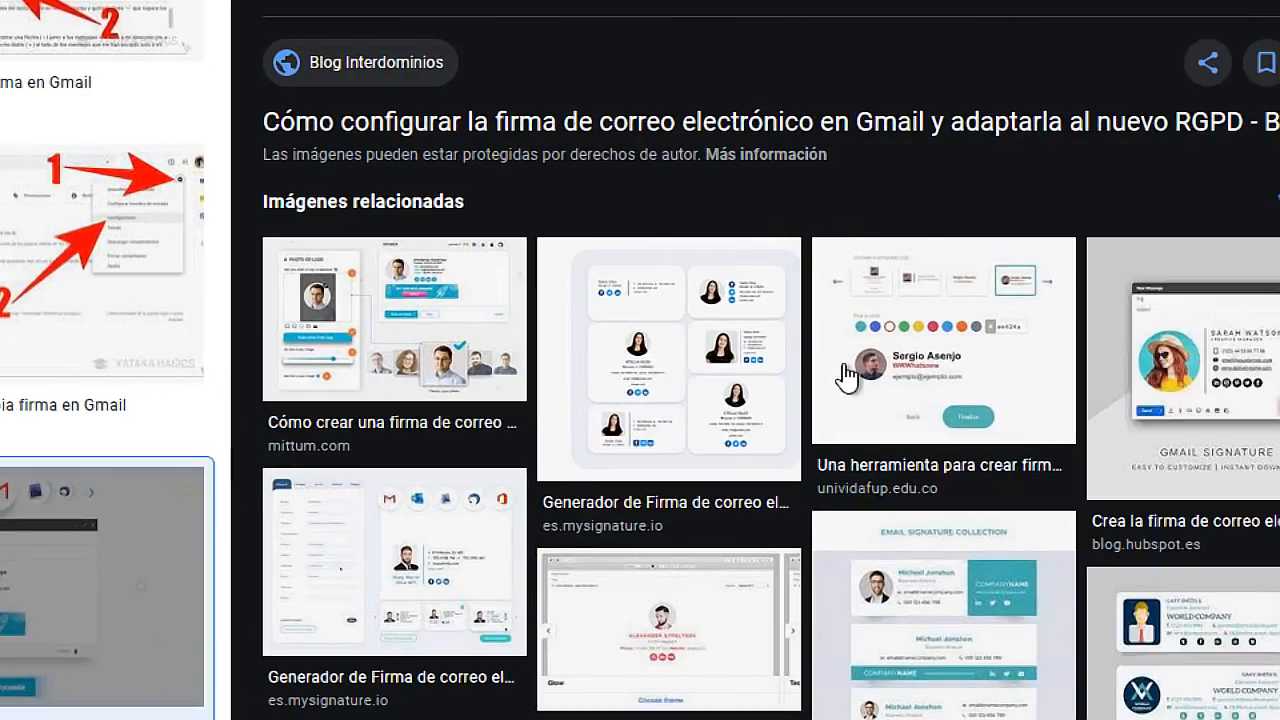
{"action": "left_click", "coordinate": [935, 372]}
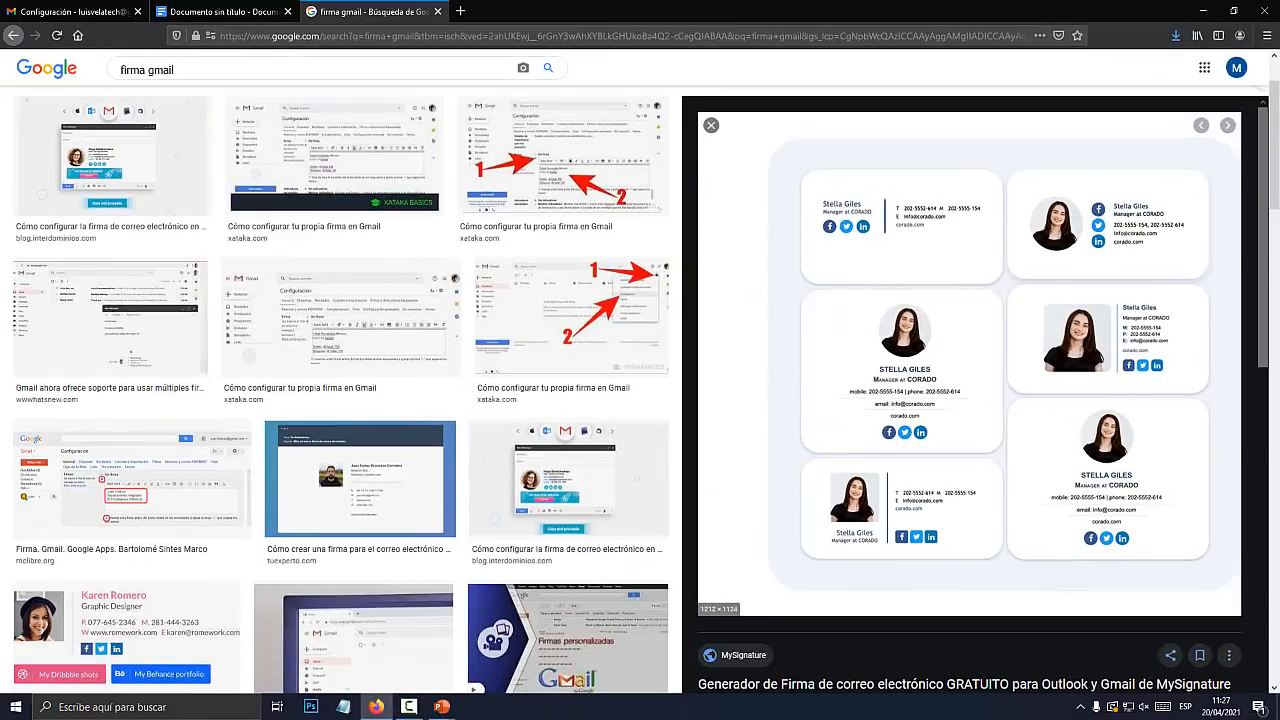
{"action": "scroll", "coordinate": [968, 400], "scroll_direction": "down", "scroll_amount": 5}
{"action": "scroll", "coordinate": [996, 385], "scroll_direction": "up", "scroll_amount": 3}
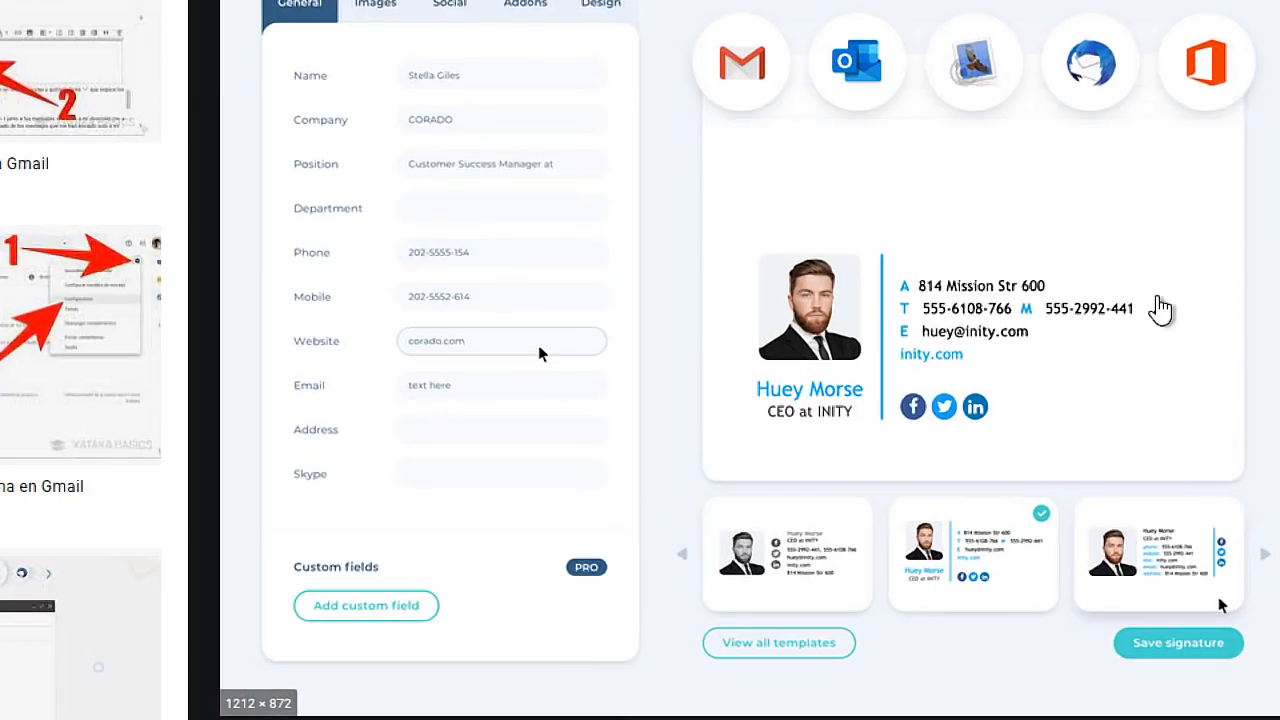
{"action": "scroll", "coordinate": [858, 321], "scroll_direction": "down", "scroll_amount": 3}
{"action": "scroll", "coordinate": [1197, 198], "scroll_direction": "down", "scroll_amount": 3}
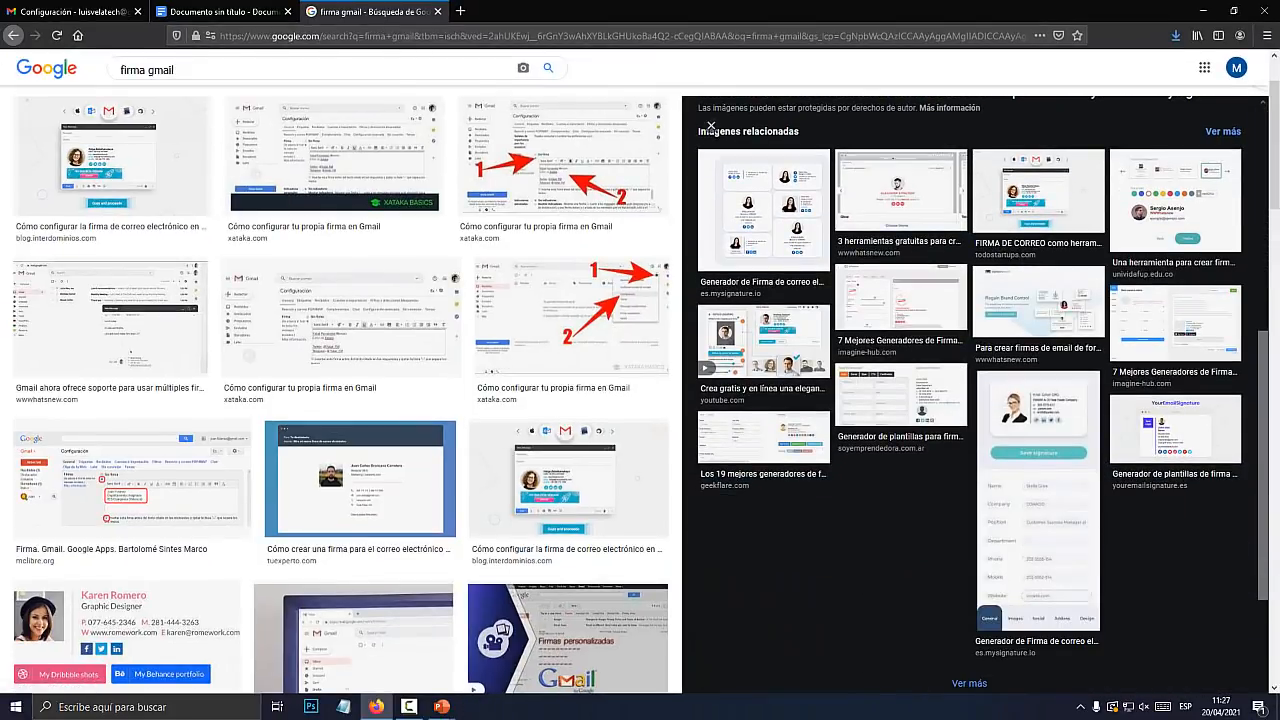
{"action": "scroll", "coordinate": [1197, 206], "scroll_direction": "up", "scroll_amount": 3}
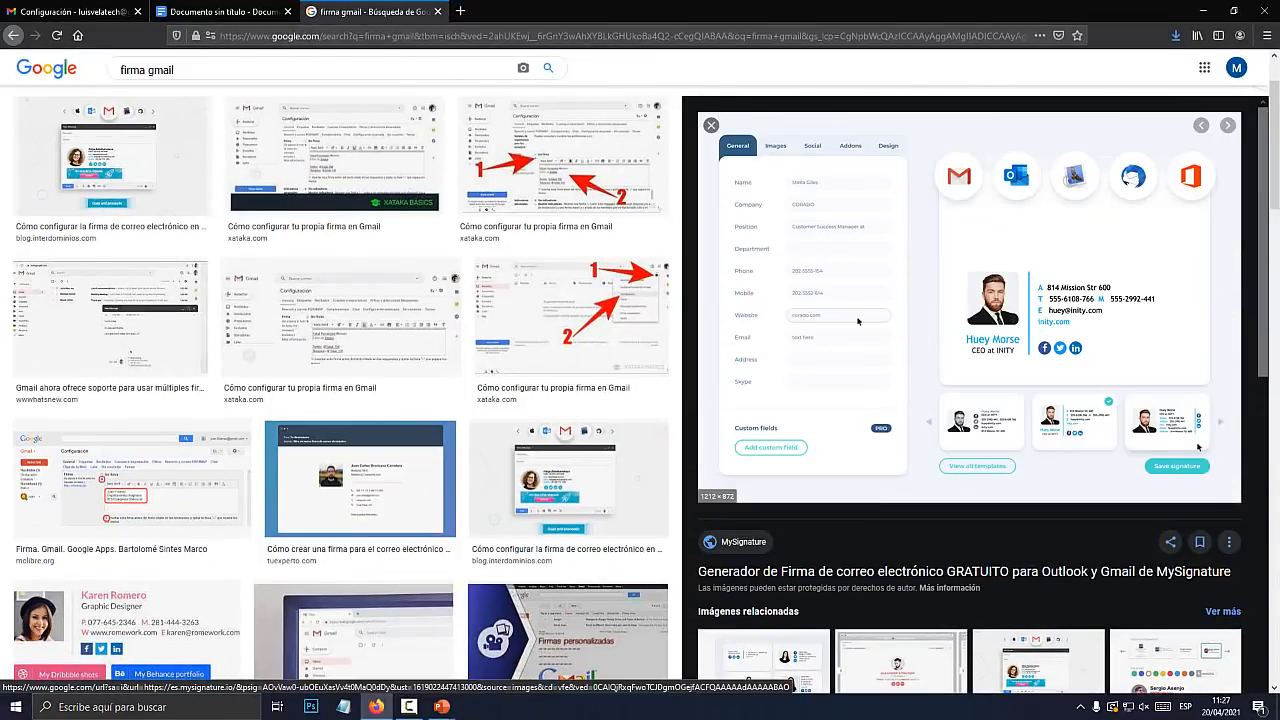
{"action": "left_click", "coordinate": [568, 478]}
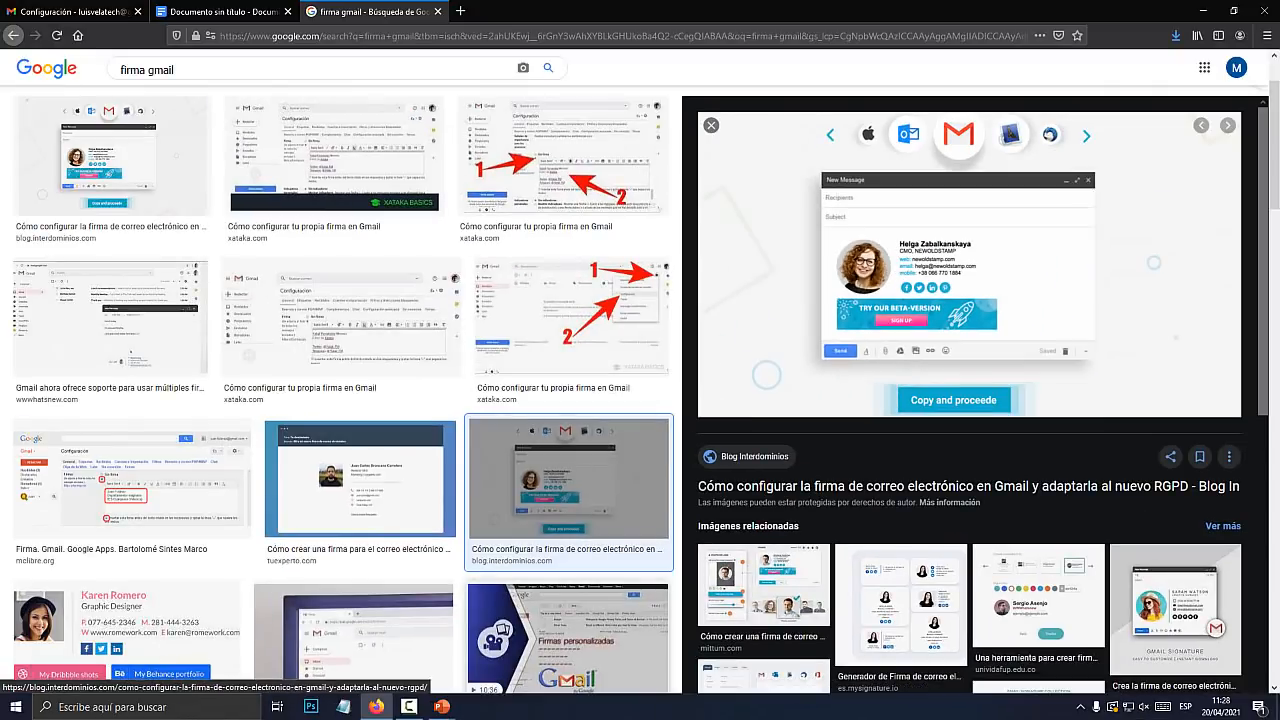
Delete the YouTube icon from the PowerPoint slide
{"action": "left_click", "coordinate": [442, 707]}
{"action": "left_click", "coordinate": [504, 648]}
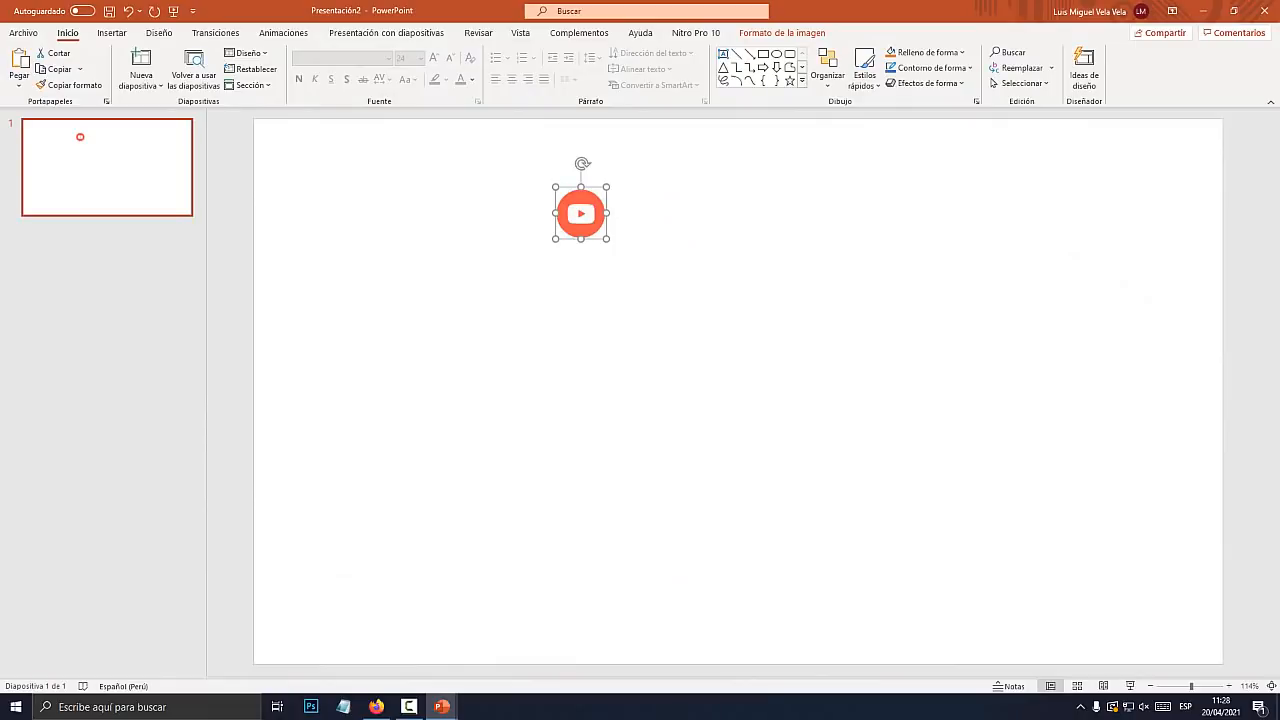
{"action": "key", "text": "Delete"}
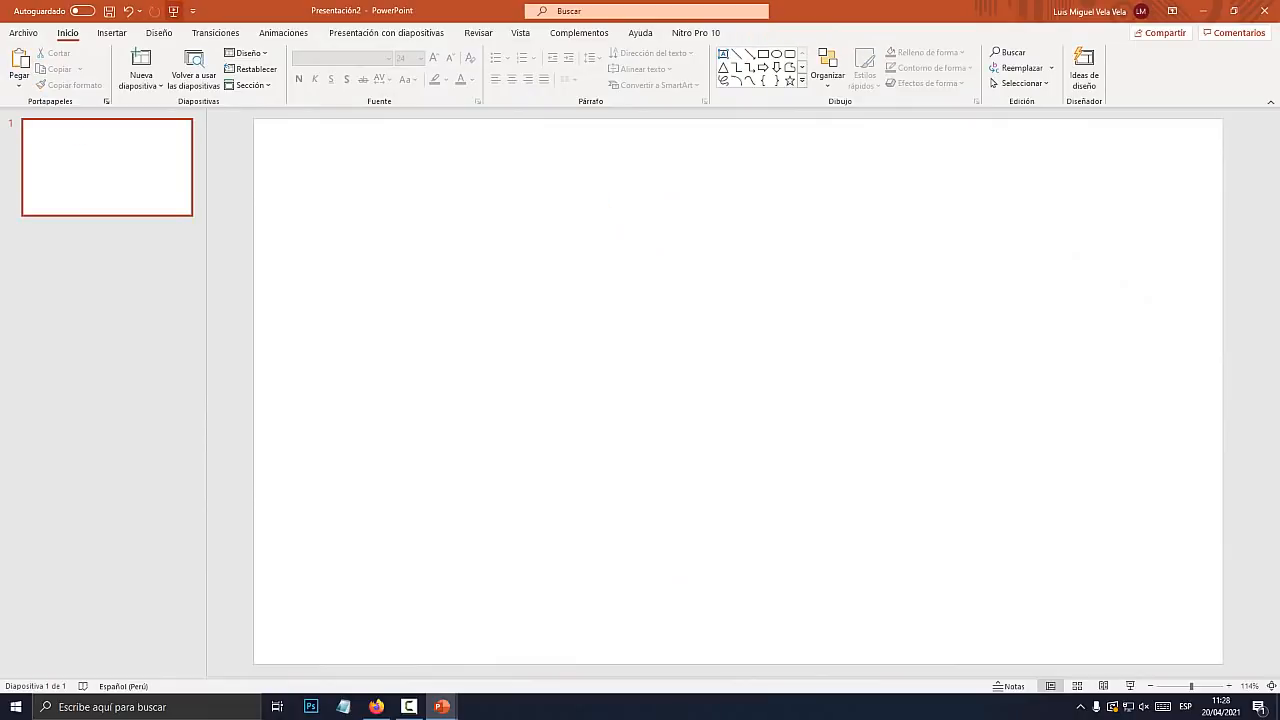
Insert fondo_pantalla.jpg from this computer as the slide's banner image
{"action": "left_click", "coordinate": [112, 33]}
{"action": "left_click", "coordinate": [178, 70]}
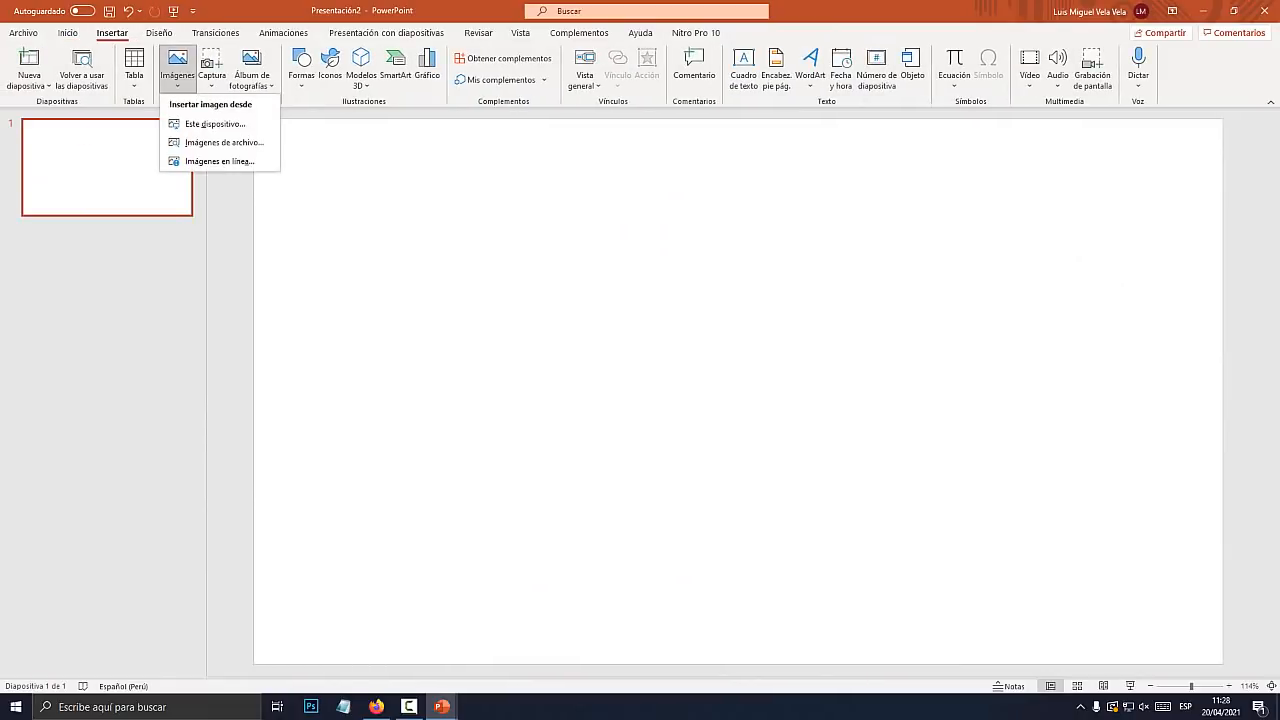
{"action": "left_click", "coordinate": [214, 124]}
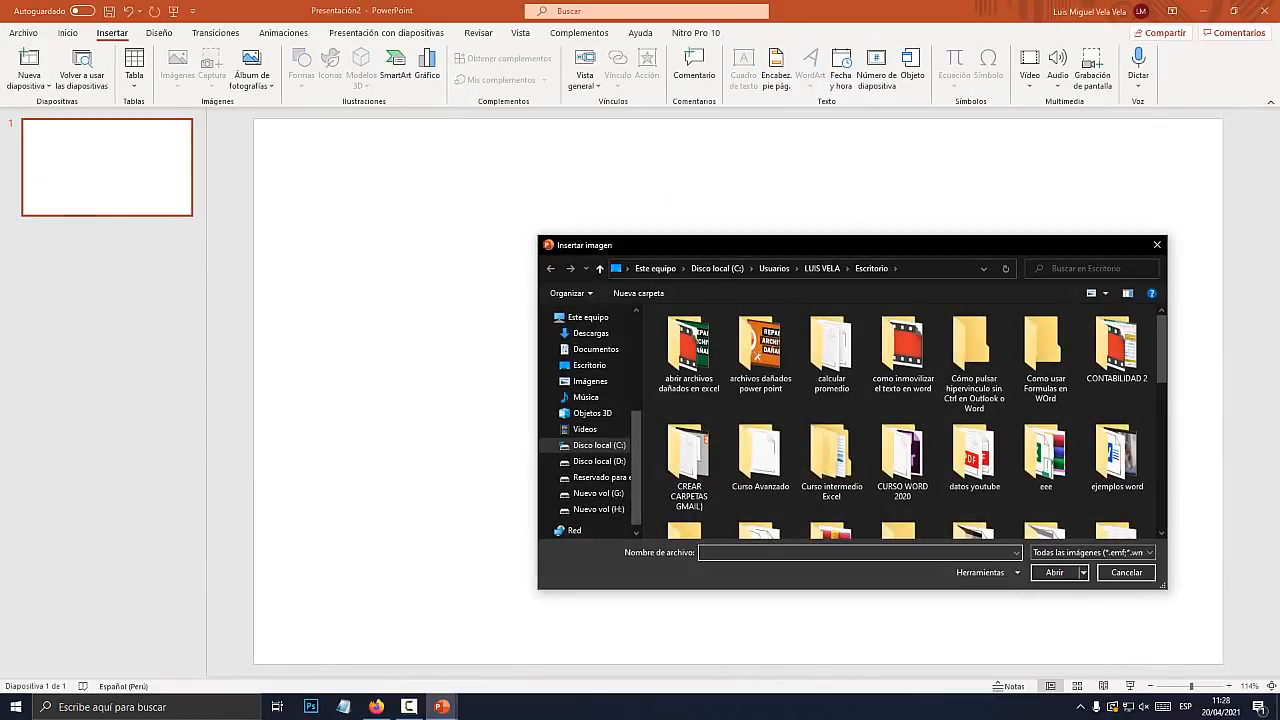
{"action": "key", "text": "Escape"}
{"action": "left_click", "coordinate": [178, 70]}
{"action": "left_click", "coordinate": [200, 124]}
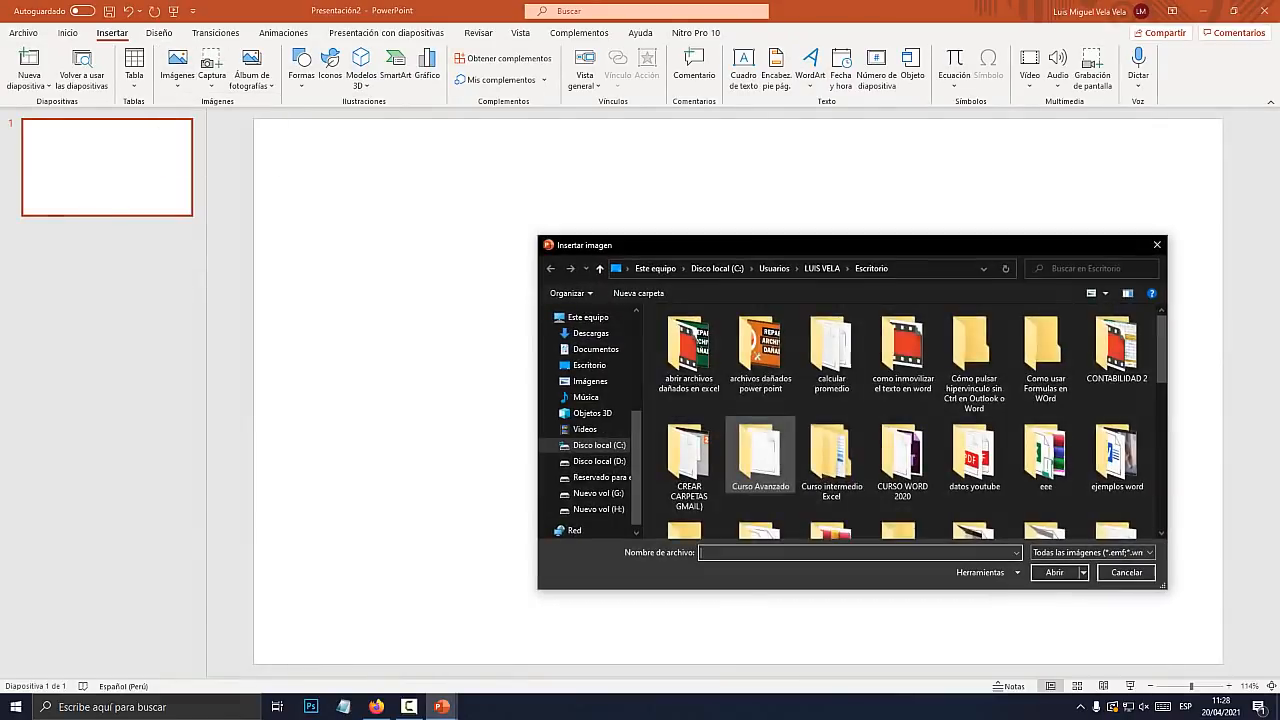
{"action": "scroll", "coordinate": [830, 405], "scroll_direction": "down", "scroll_amount": 1}
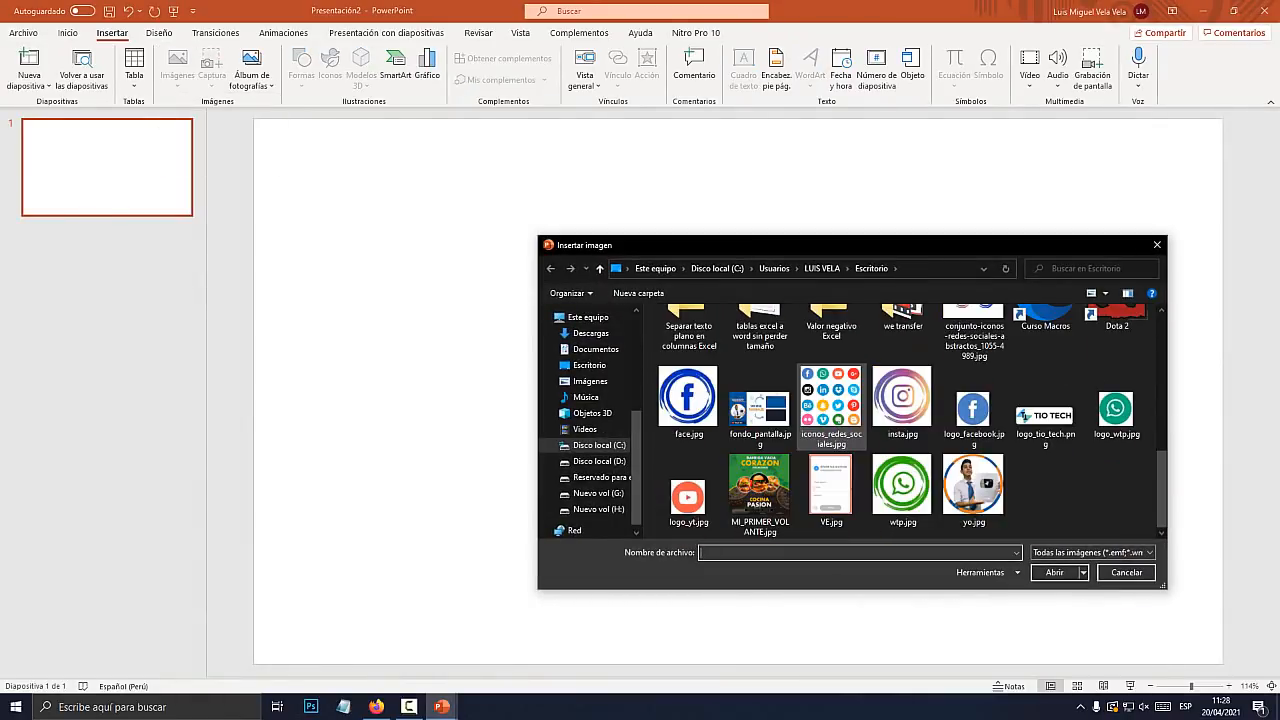
{"action": "double_click", "coordinate": [759, 405]}
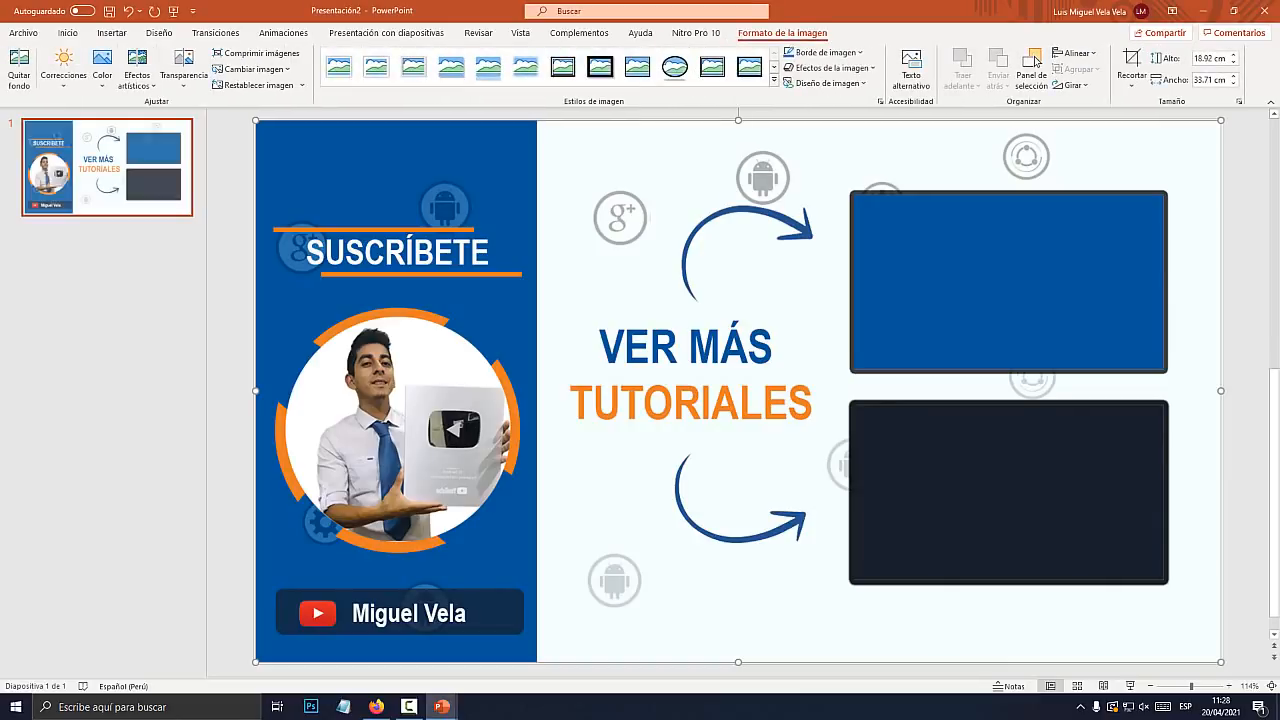
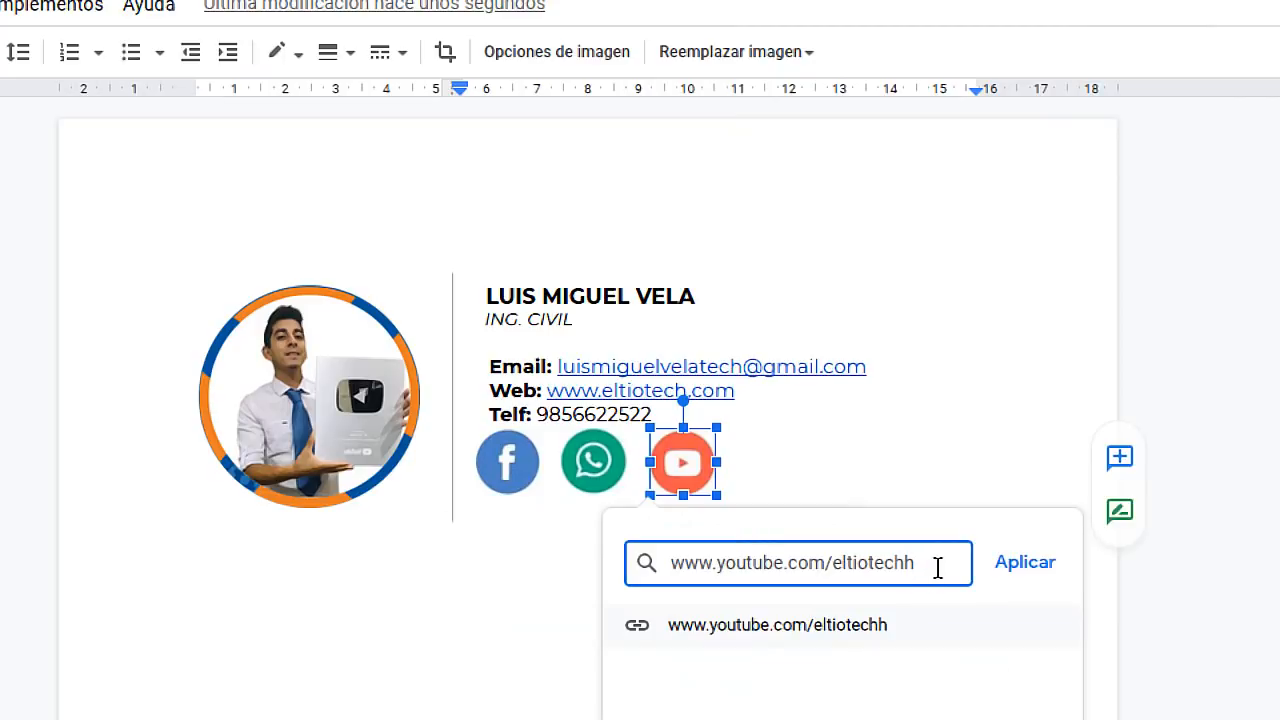
Link the YouTube icon to the channel, copy the whole signature table, and return to Gmail settings
{"action": "left_click", "coordinate": [1027, 562]}
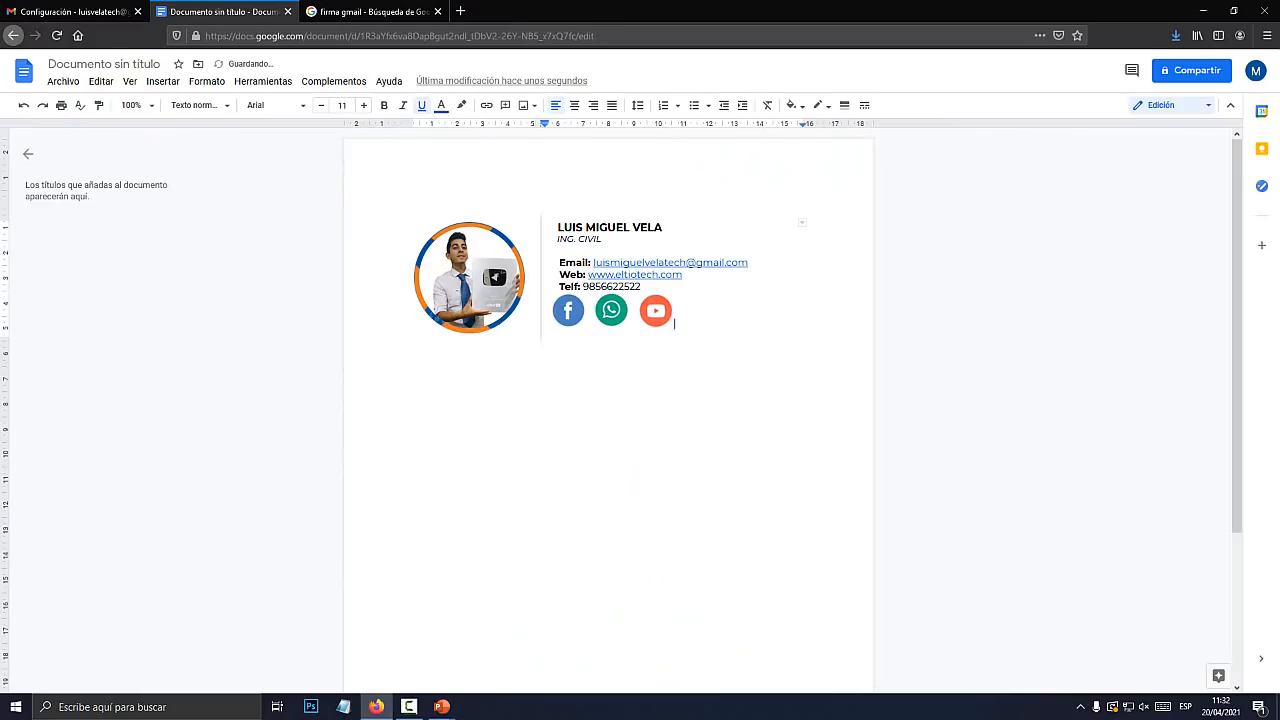
{"action": "left_click_drag", "start_coordinate": [679, 321], "coordinate": [445, 268]}
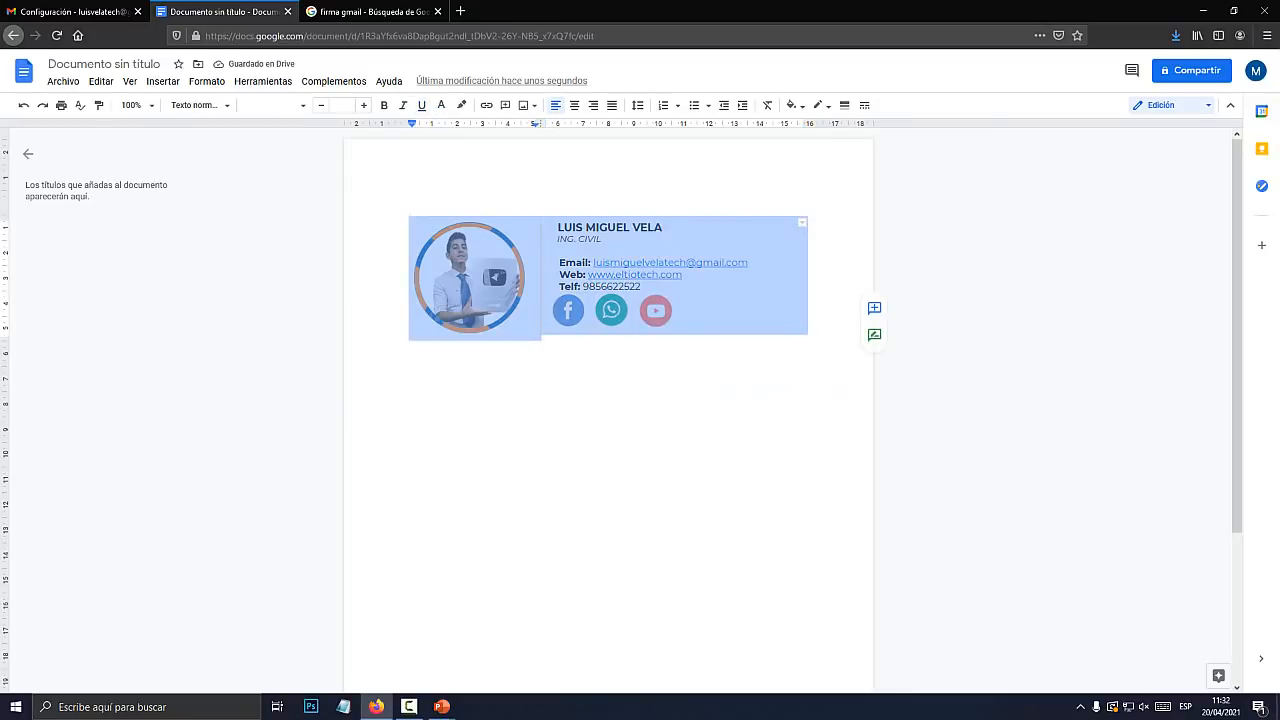
{"action": "right_click", "coordinate": [444, 268]}
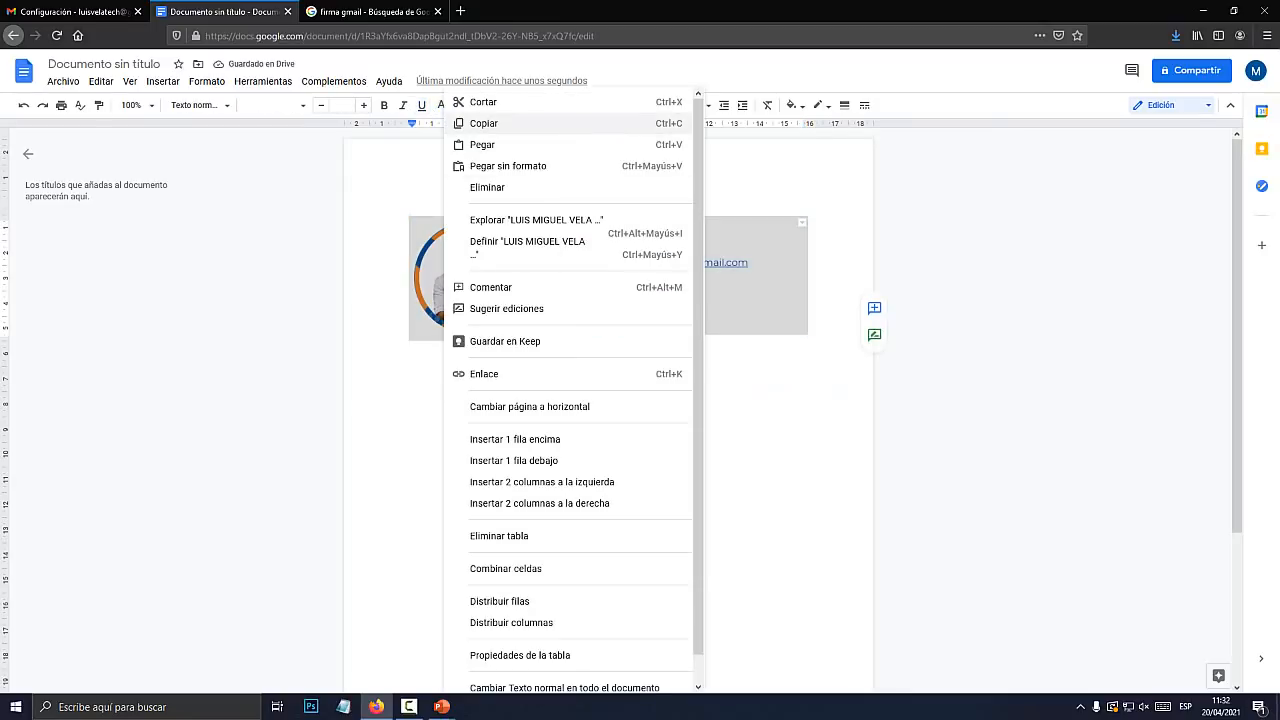
{"action": "left_click", "coordinate": [484, 123]}
{"action": "left_click", "coordinate": [75, 11]}
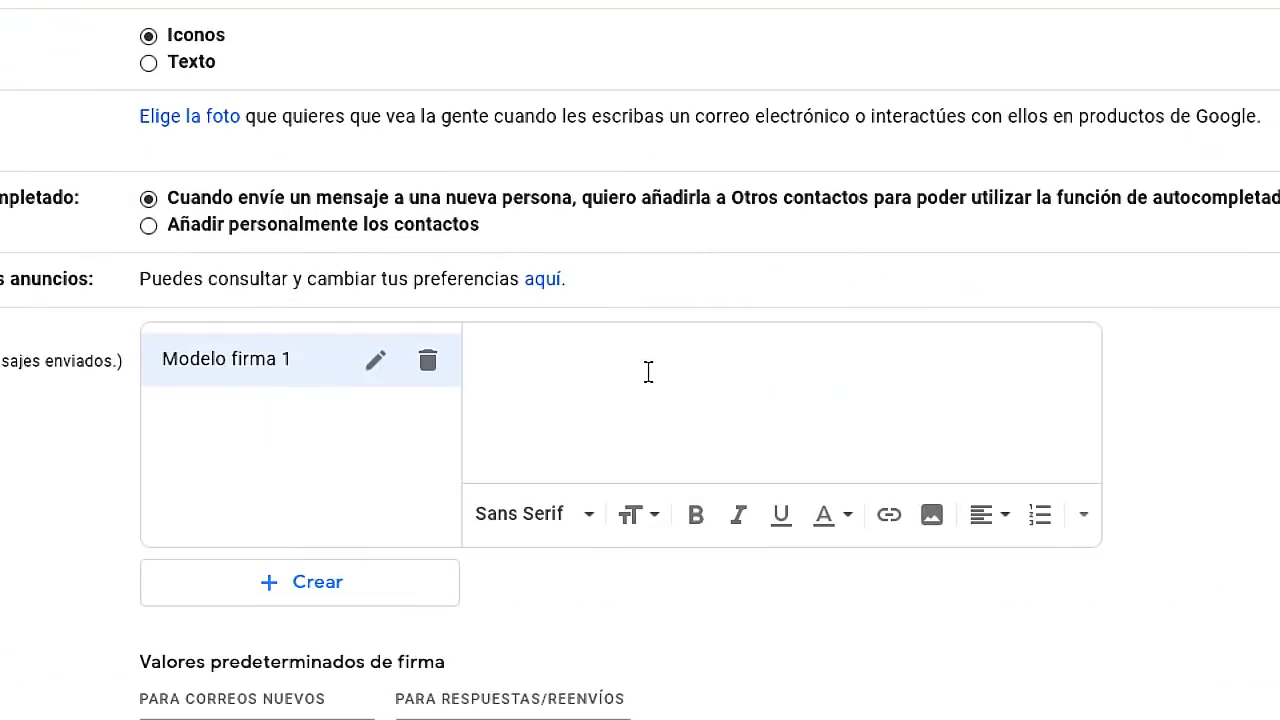
Paste the copied signature table into the empty Modelo firma 1 editor
{"action": "right_click", "coordinate": [558, 360]}
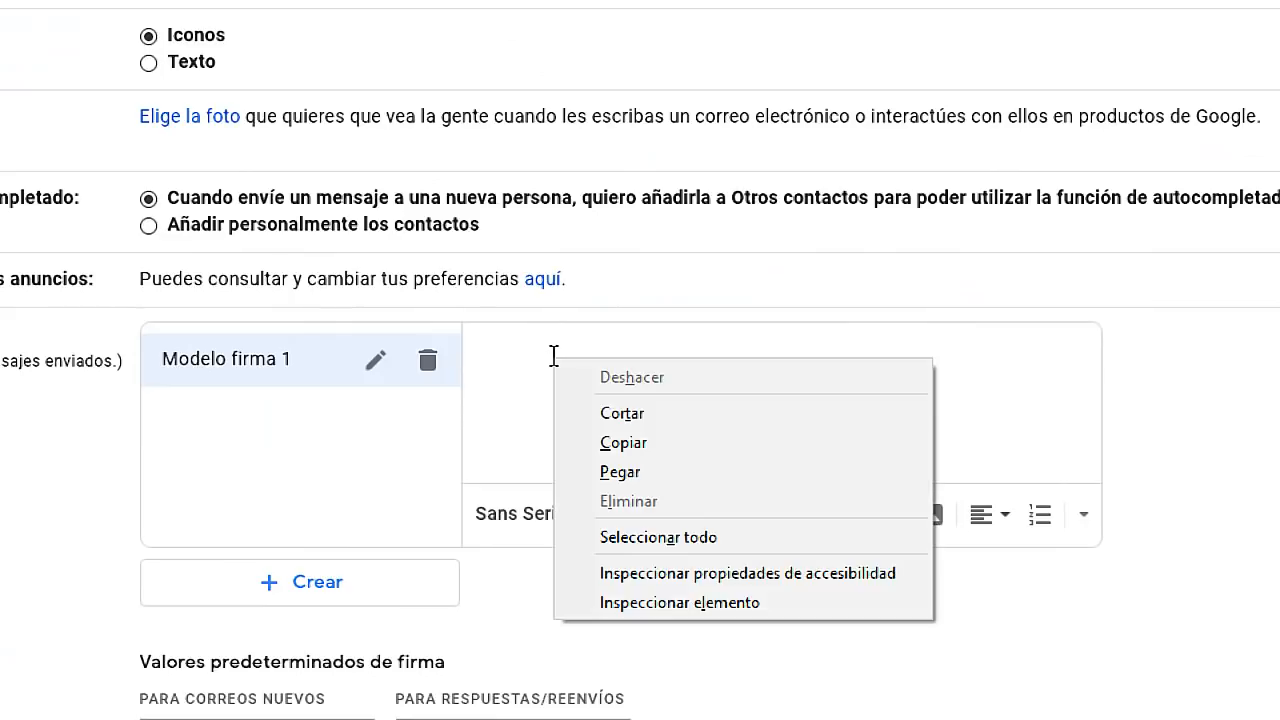
{"action": "left_click", "coordinate": [626, 472]}
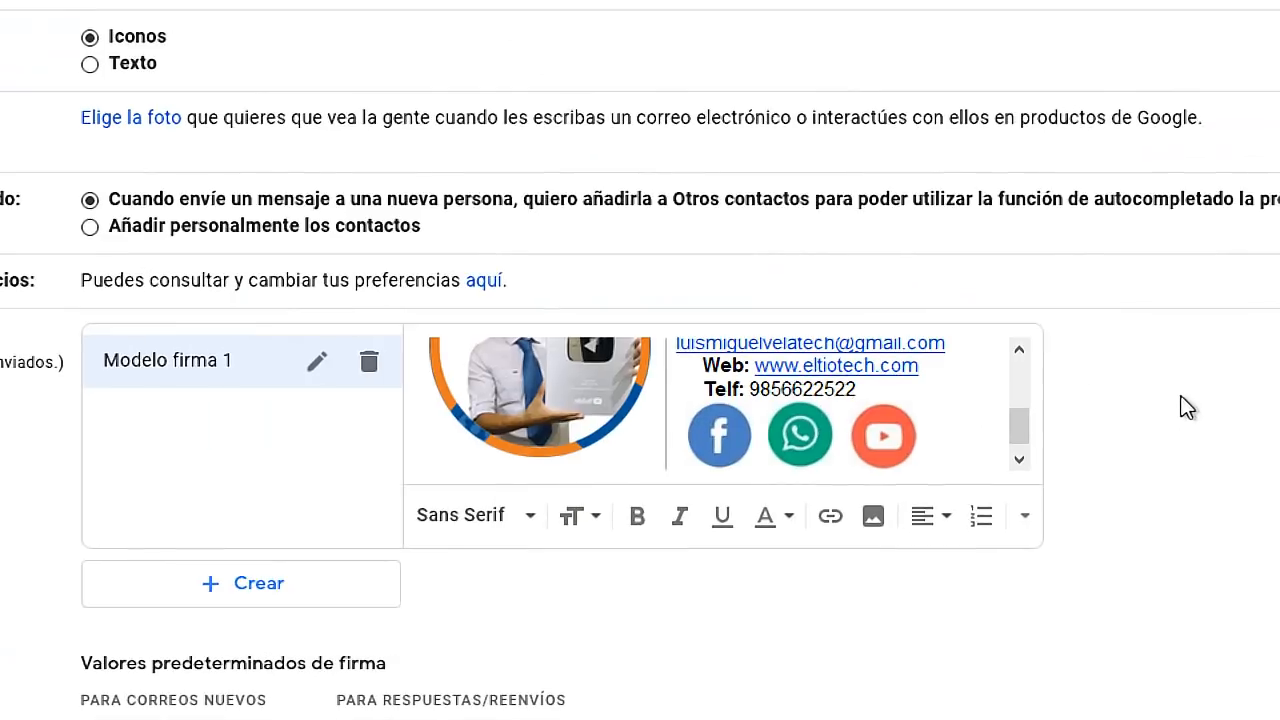
{"action": "mouse_move", "coordinate": [1030, 432]}
{"action": "left_mouse_down"}
{"action": "mouse_move", "coordinate": [1019, 362]}
{"action": "mouse_move", "coordinate": [1025, 425]}
{"action": "mouse_move", "coordinate": [1029, 403]}
{"action": "left_mouse_up"}
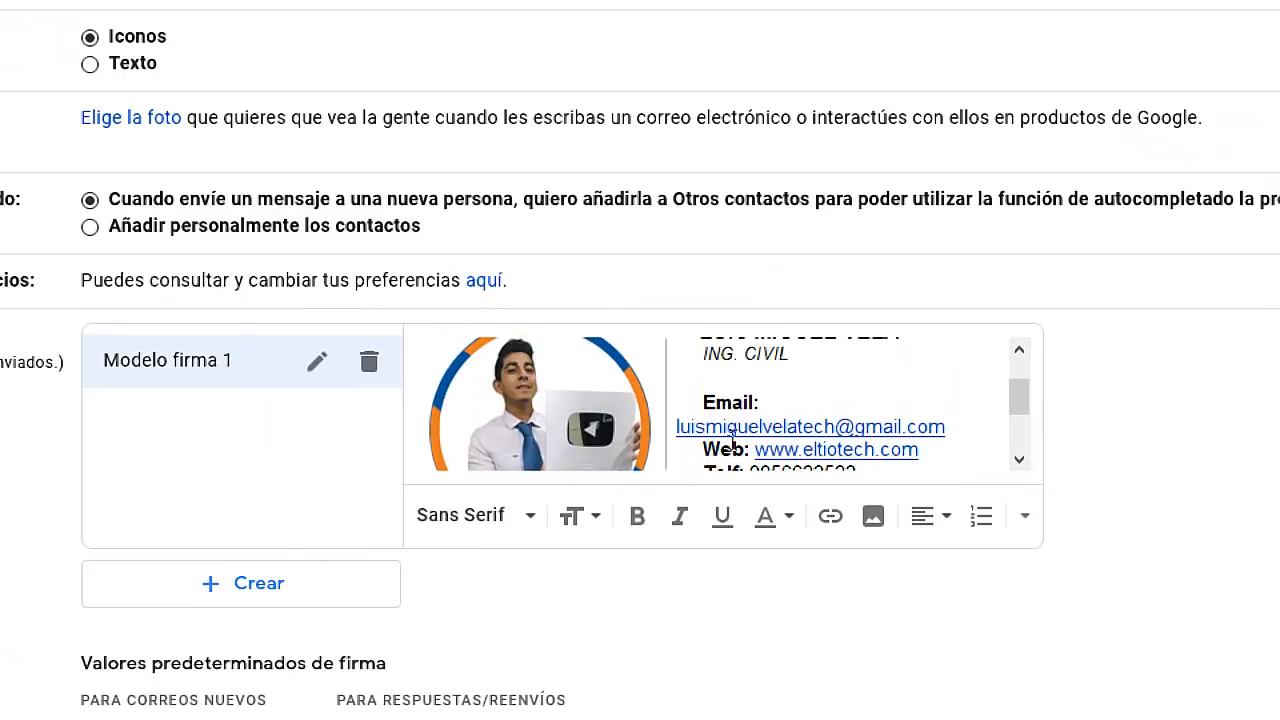
Join the email address onto the 'Email:' label and review the pasted signature
{"action": "left_click", "coordinate": [679, 428]}
{"action": "key", "text": "BackSpace"}
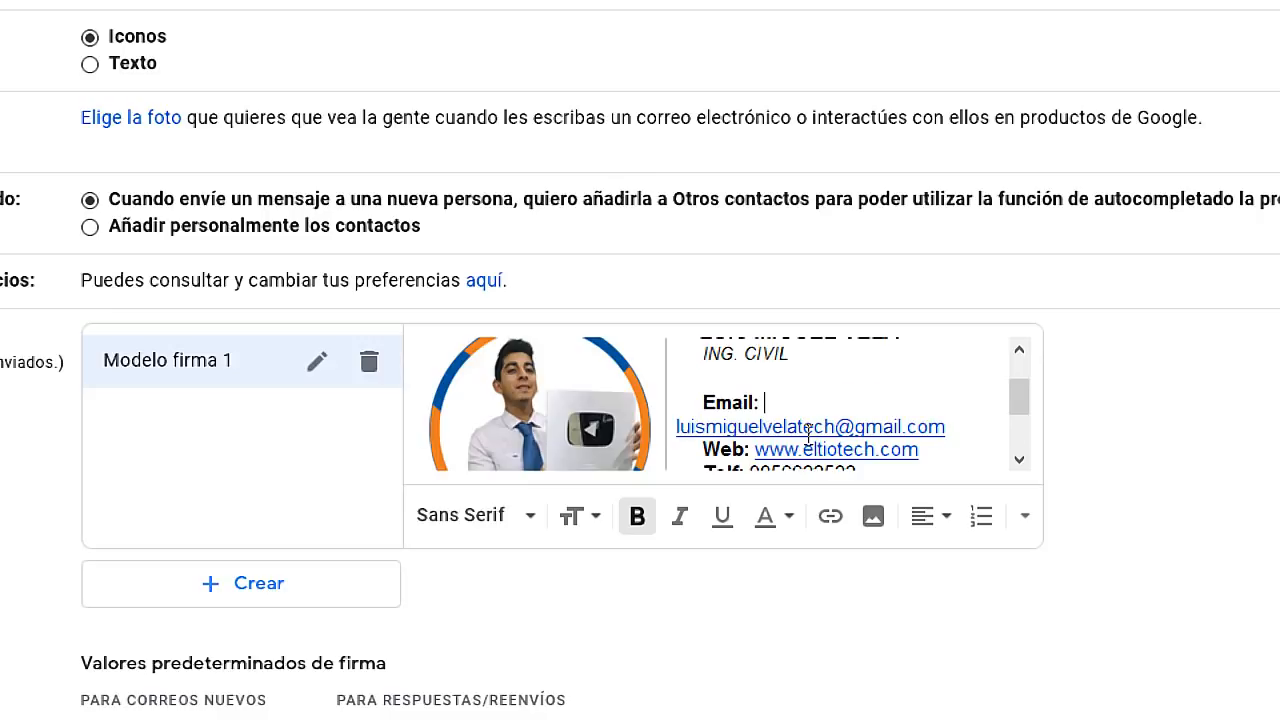
{"action": "key", "text": "BackSpace"}
{"action": "scroll", "coordinate": [971, 468], "scroll_direction": "down", "scroll_amount": 3}
{"action": "scroll", "coordinate": [857, 443], "scroll_direction": "up", "scroll_amount": 3}
{"action": "mouse_move", "coordinate": [887, 460]}
{"action": "left_mouse_down"}
{"action": "mouse_move", "coordinate": [970, 461]}
{"action": "mouse_move", "coordinate": [715, 456]}
{"action": "mouse_move", "coordinate": [893, 460]}
{"action": "mouse_move", "coordinate": [844, 449]}
{"action": "mouse_move", "coordinate": [914, 457]}
{"action": "mouse_move", "coordinate": [710, 463]}
{"action": "left_mouse_up"}
{"action": "scroll", "coordinate": [558, 380], "scroll_direction": "up", "scroll_amount": 2}
{"action": "left_click", "coordinate": [560, 400]}
{"action": "scroll", "coordinate": [562, 394], "scroll_direction": "down", "scroll_amount": 2}
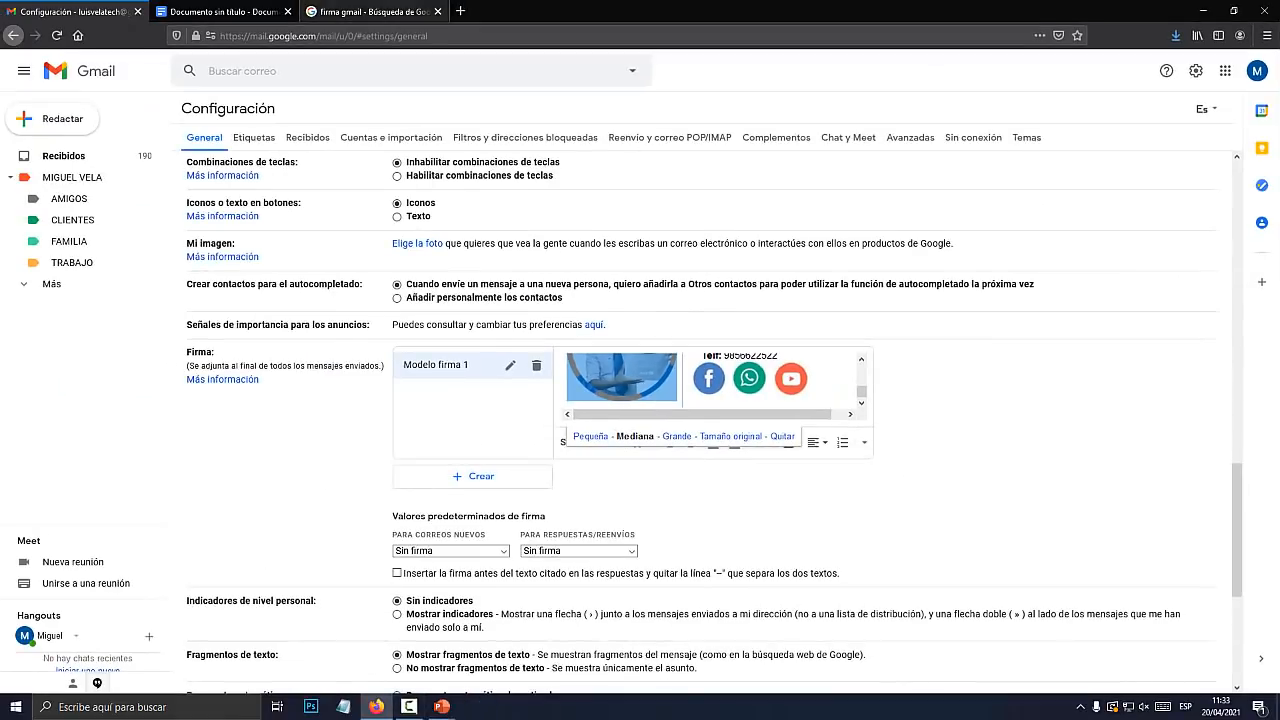
In Google Docs, shrink the profile photo and narrow the photo column and table's right edge
{"action": "left_click", "coordinate": [234, 12]}
{"action": "left_click", "coordinate": [469, 278]}
{"action": "left_click_drag", "start_coordinate": [525, 333], "coordinate": [514, 322]}
{"action": "left_click_drag", "start_coordinate": [541, 275], "coordinate": [529, 275]}
{"action": "left_click", "coordinate": [670, 274]}
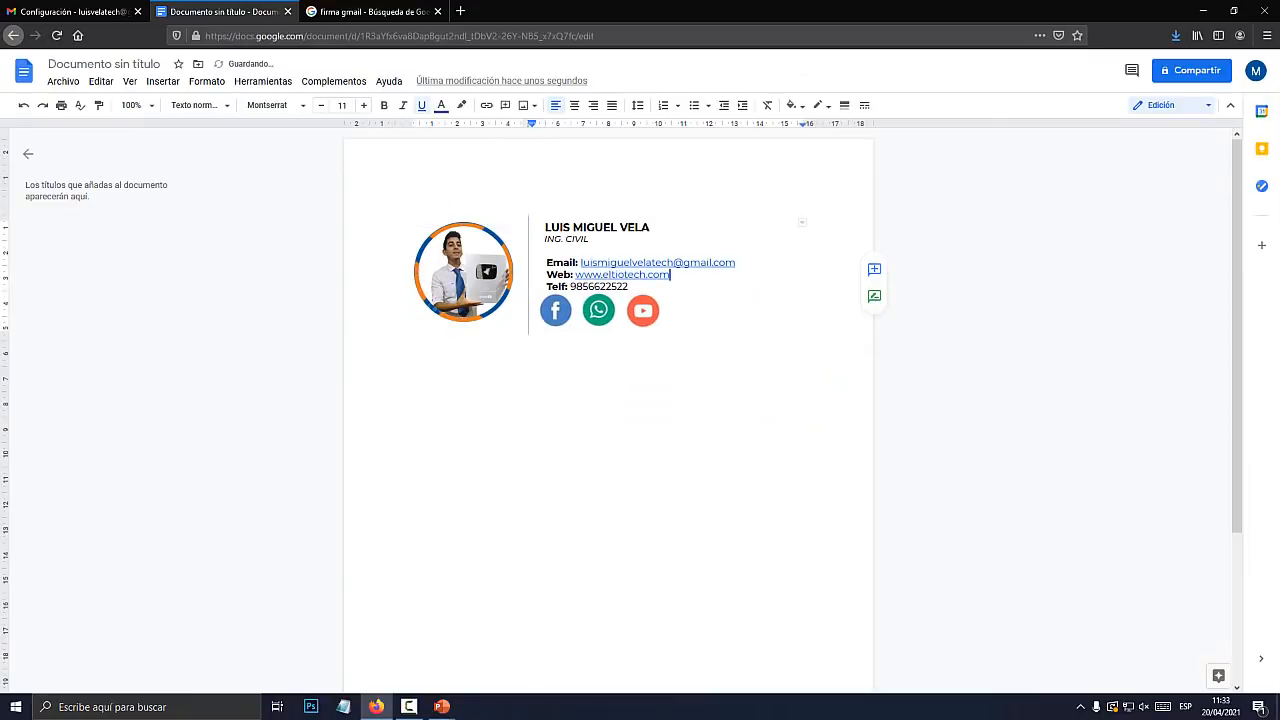
{"action": "left_click", "coordinate": [534, 251]}
{"action": "left_click_drag", "start_coordinate": [803, 275], "coordinate": [740, 275]}
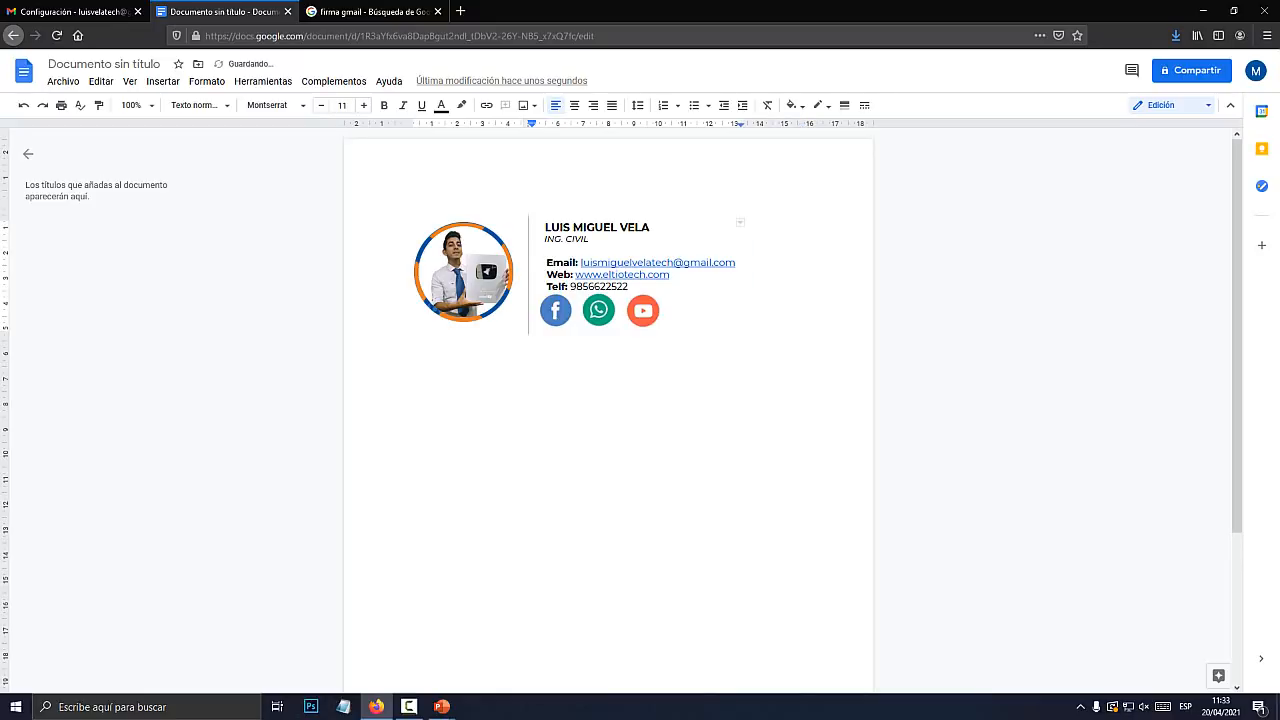
Copy the resized signature table and select the old signature in Gmail's editor
{"action": "left_click_drag", "start_coordinate": [680, 313], "coordinate": [456, 275]}
{"action": "right_click", "coordinate": [453, 272]}
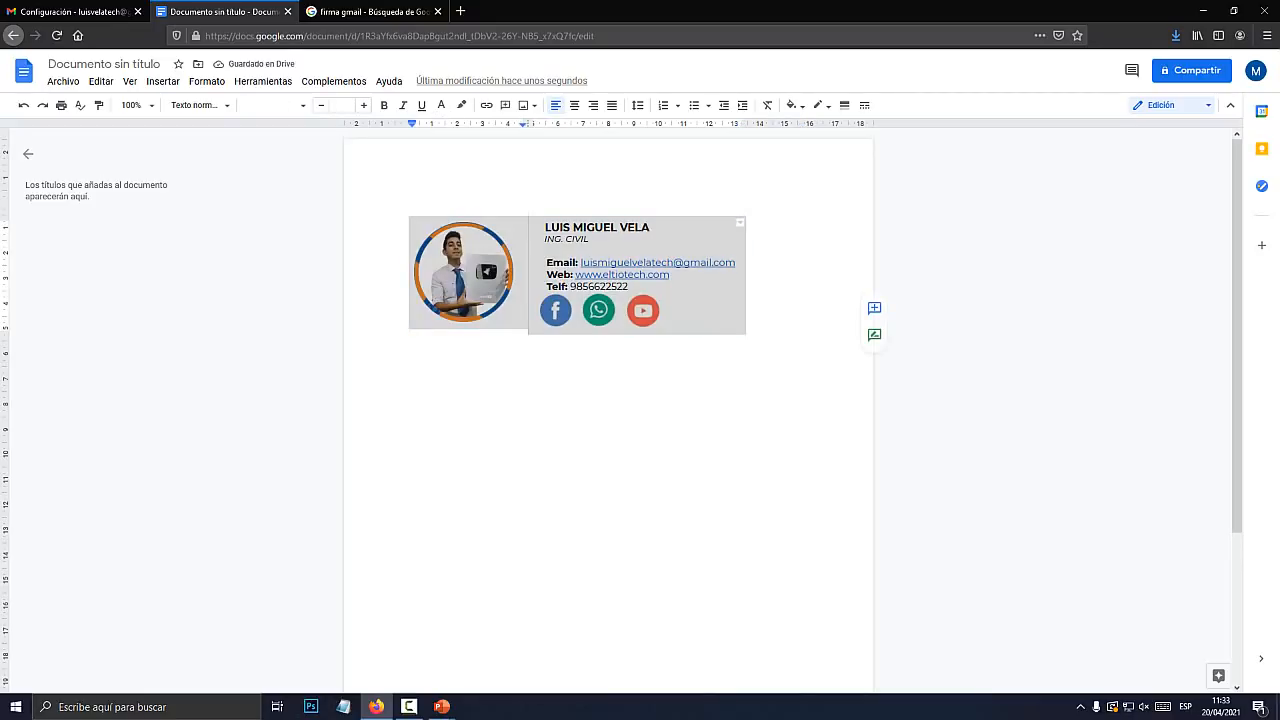
{"action": "left_click", "coordinate": [493, 123]}
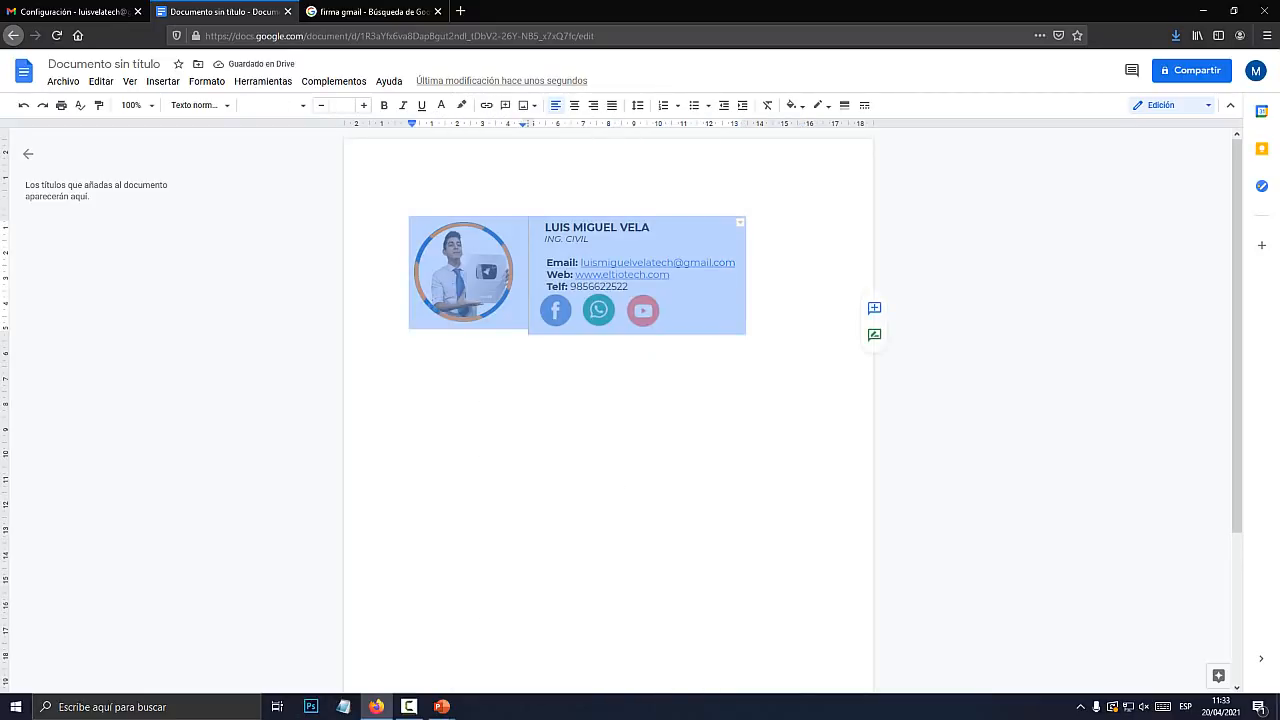
{"action": "left_click", "coordinate": [76, 12]}
{"action": "left_click_drag", "start_coordinate": [822, 385], "coordinate": [622, 378]}
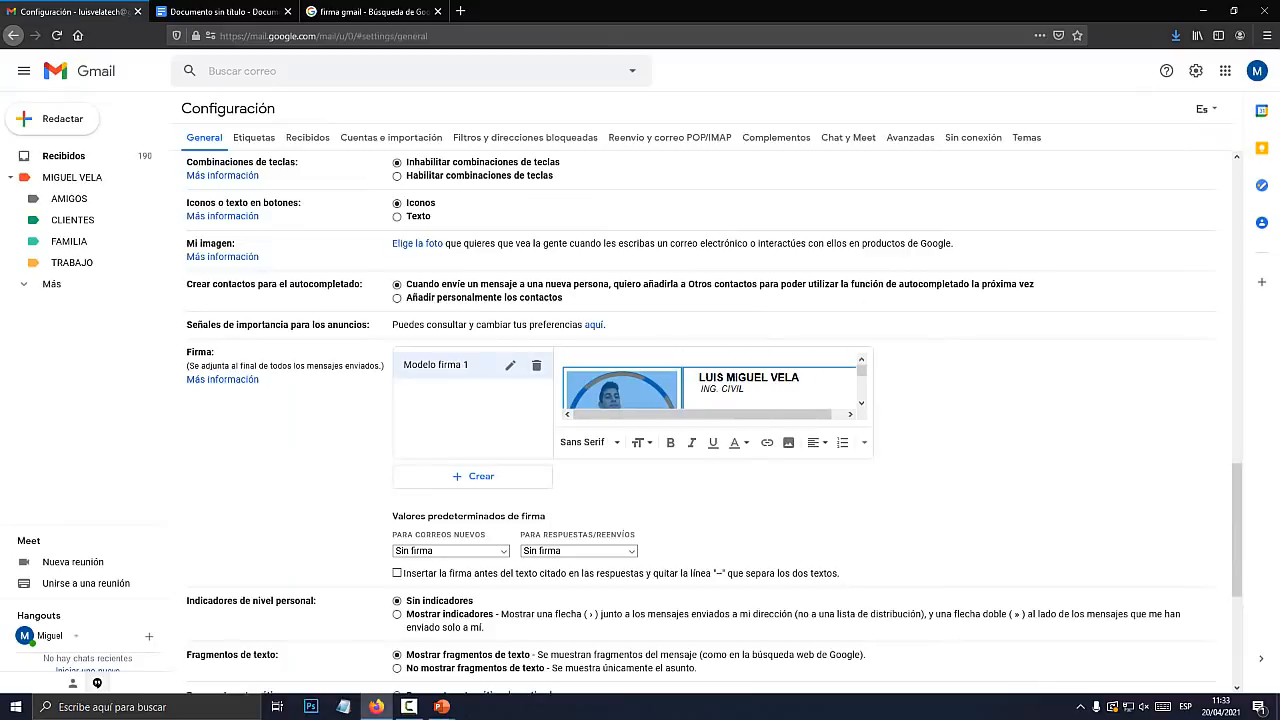
Delete the old signature content from the Modelo firma 1 editor
{"action": "key", "text": "BackSpace"}
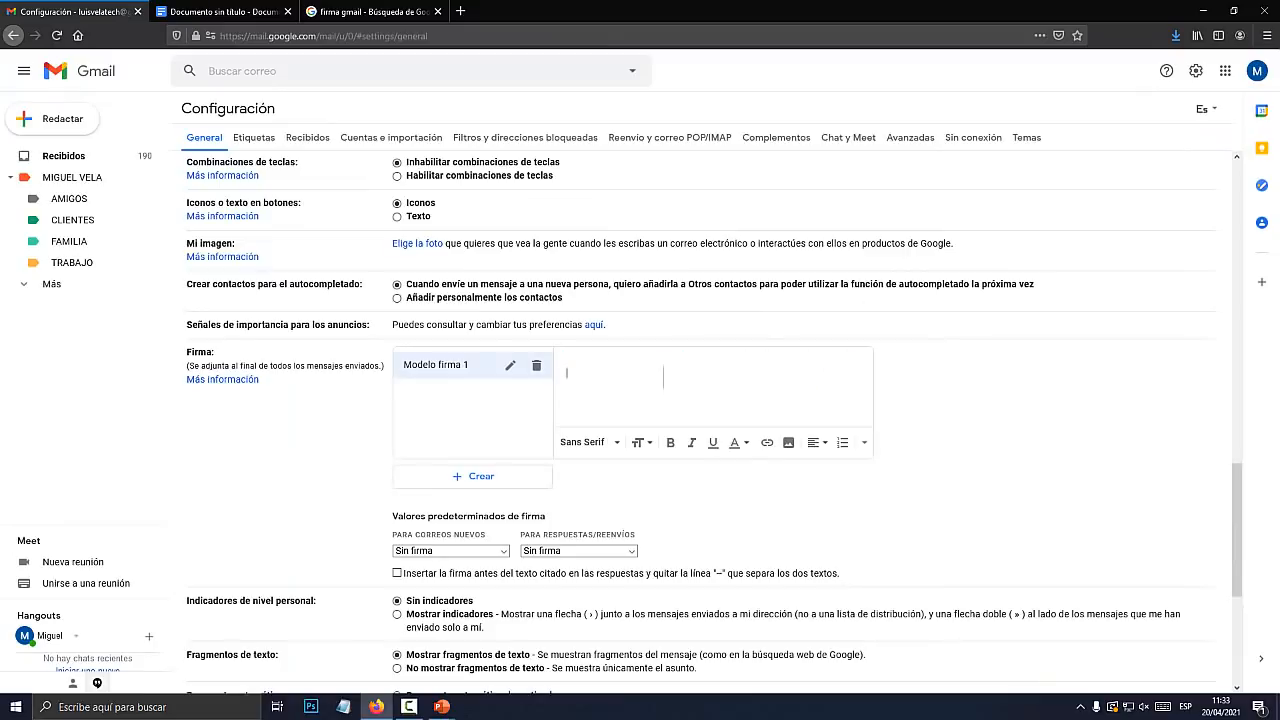
{"action": "left_click", "coordinate": [663, 377]}
{"action": "left_click", "coordinate": [663, 377]}
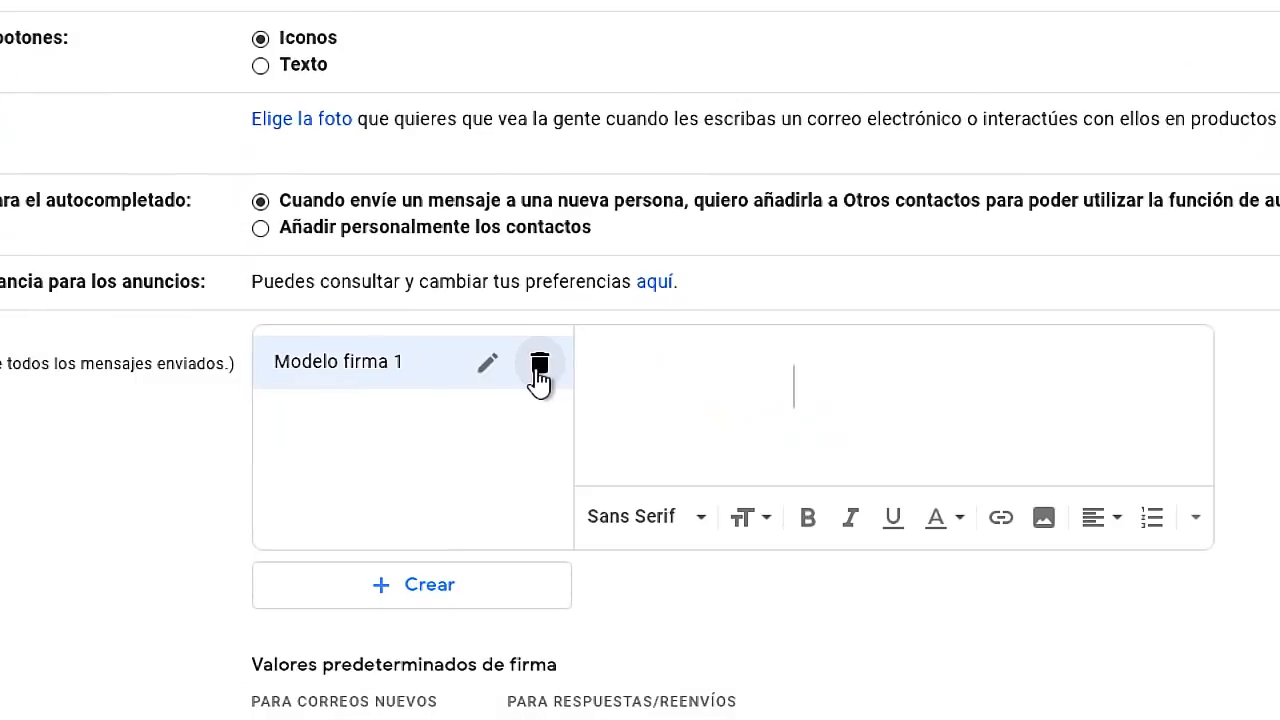
Delete the Modelo firma 1 signature and create a new one with the same name
{"action": "left_click", "coordinate": [540, 368]}
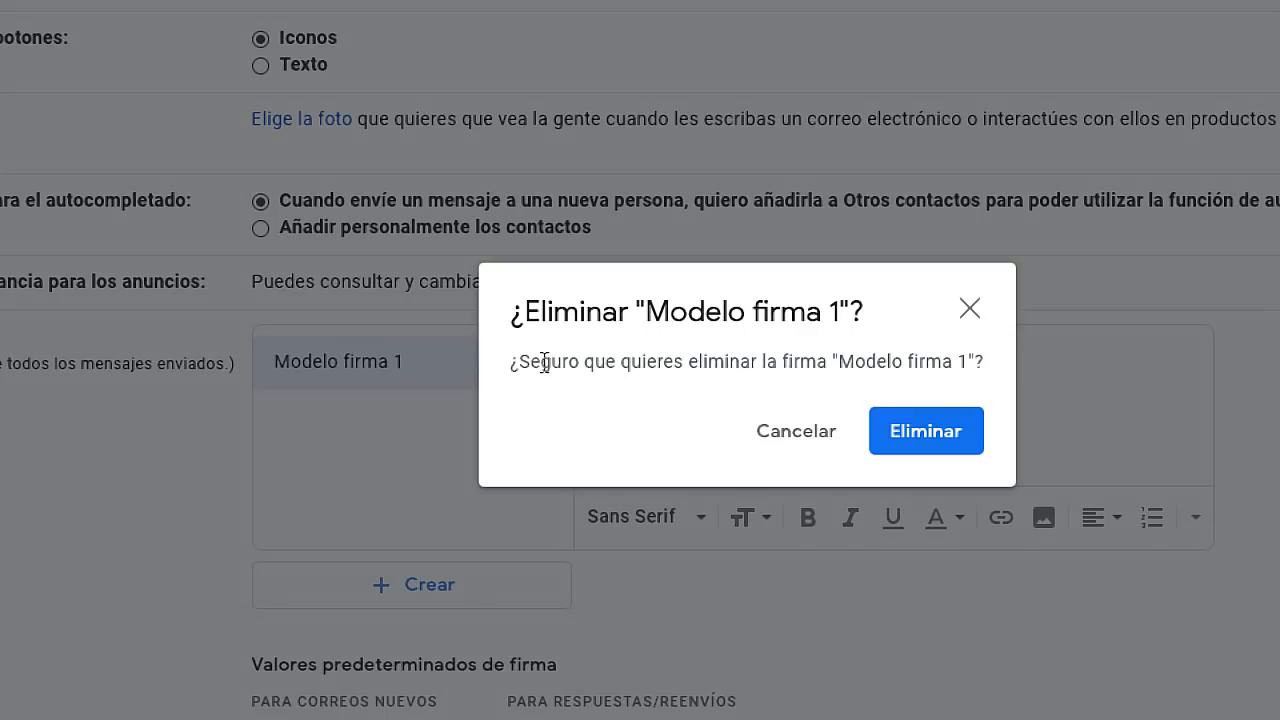
{"action": "left_click", "coordinate": [955, 438]}
{"action": "left_click", "coordinate": [318, 387]}
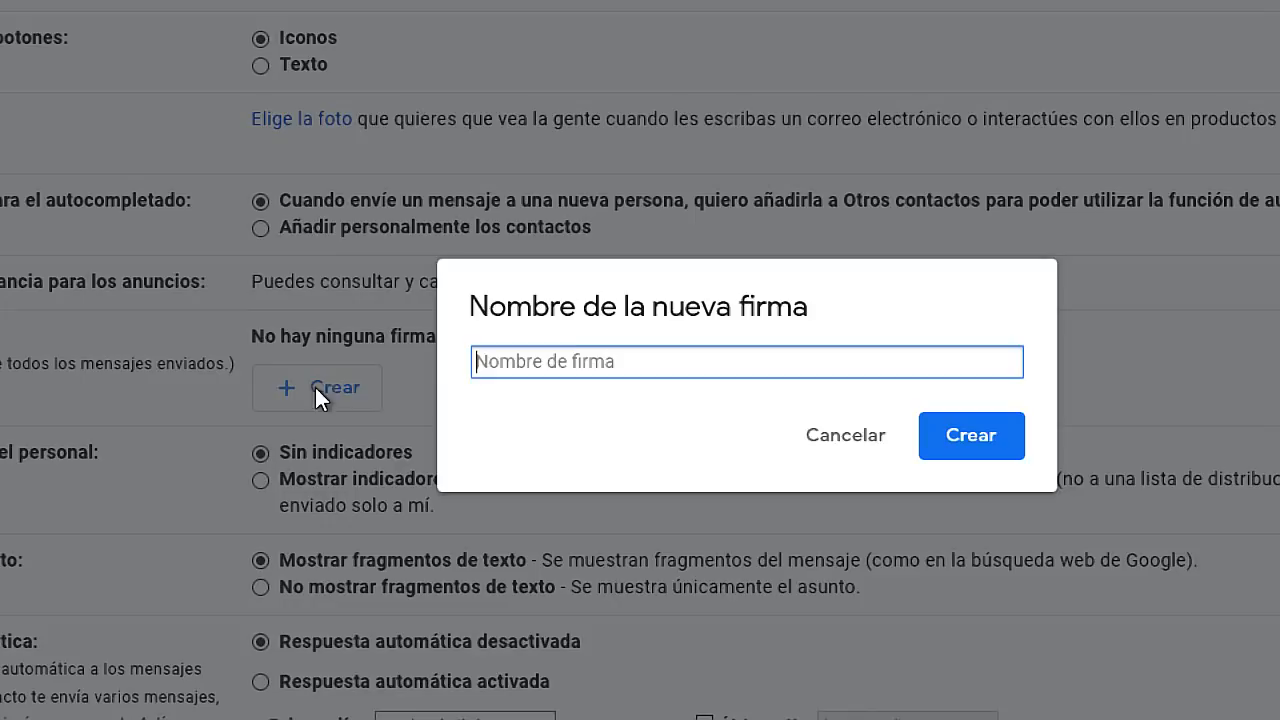
{"action": "type", "text": "Modelo firma 1"}
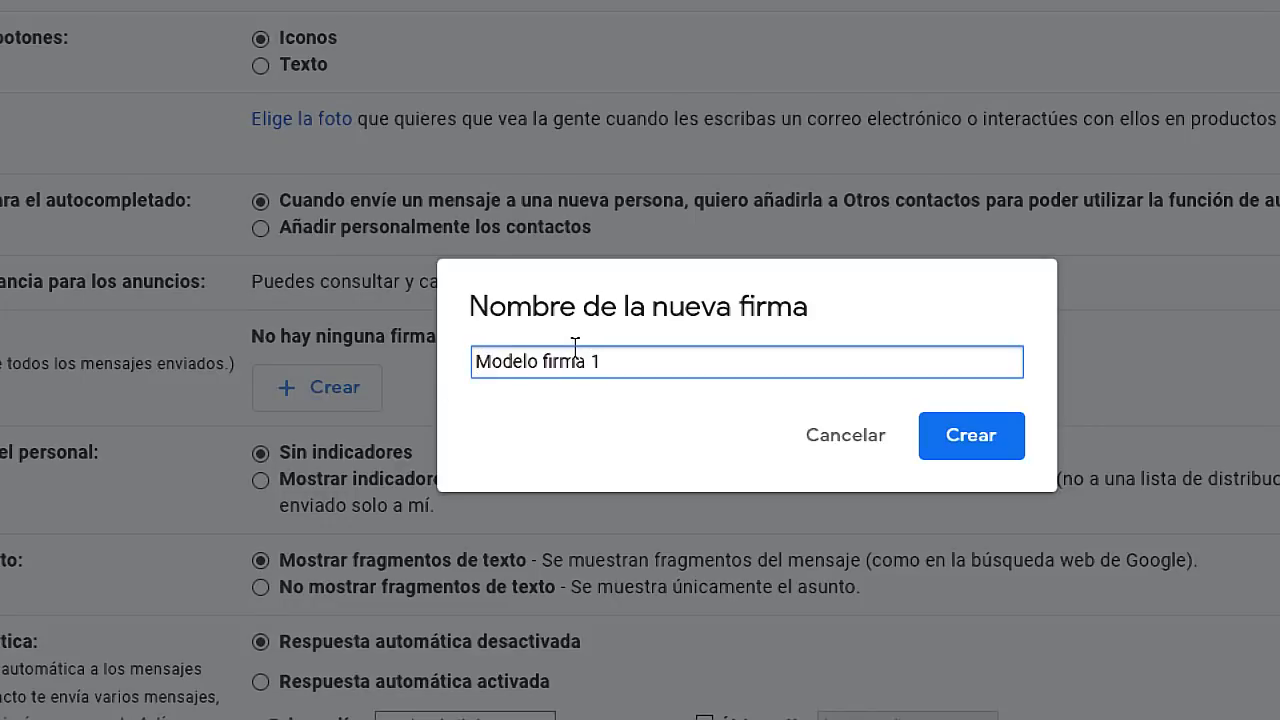
{"action": "left_click", "coordinate": [985, 435]}
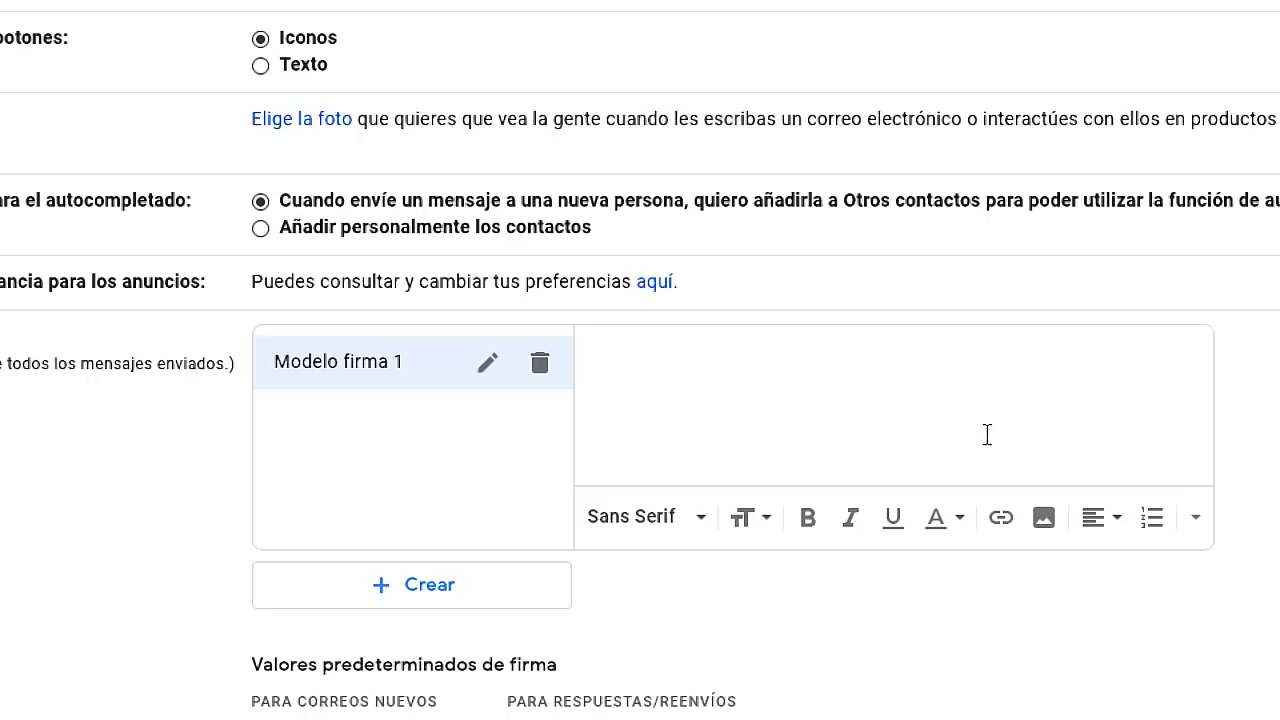
Paste the resized signature table and join the email address onto the 'Email:' label
{"action": "right_click", "coordinate": [722, 362]}
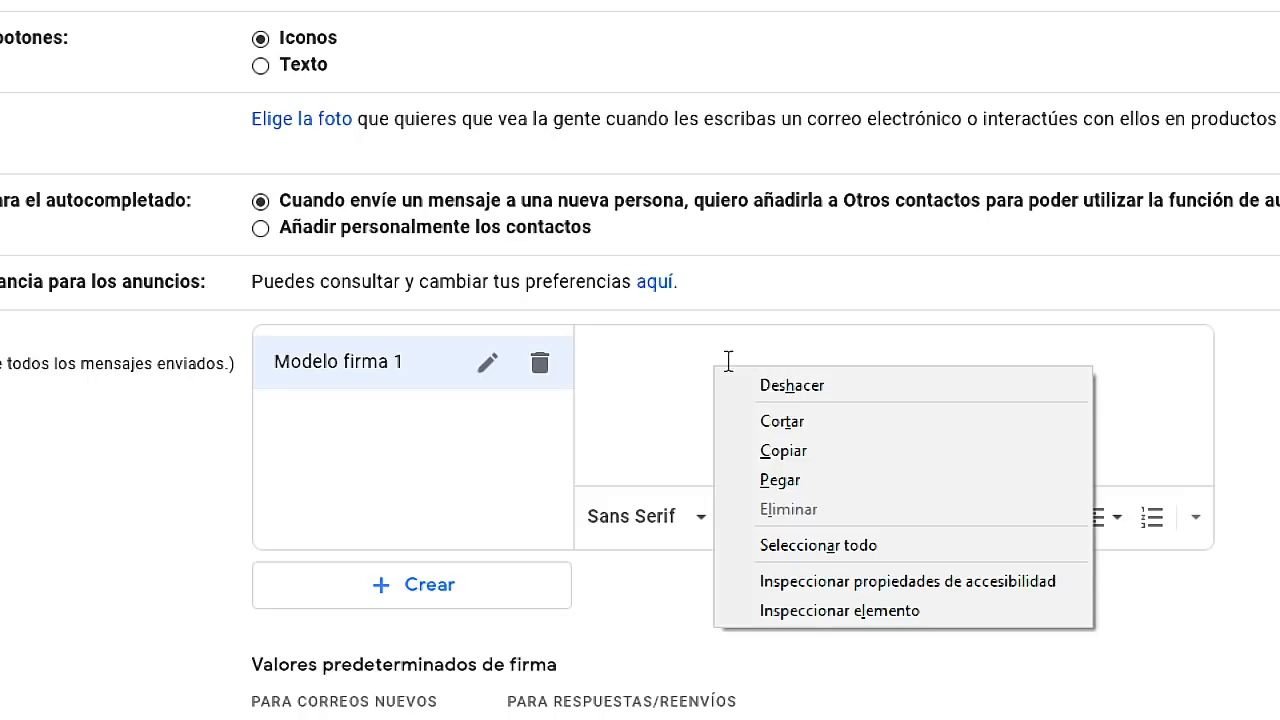
{"action": "left_click", "coordinate": [791, 481]}
{"action": "mouse_move", "coordinate": [1192, 433]}
{"action": "left_mouse_down"}
{"action": "mouse_move", "coordinate": [1197, 351]}
{"action": "mouse_move", "coordinate": [1177, 435]}
{"action": "left_mouse_up"}
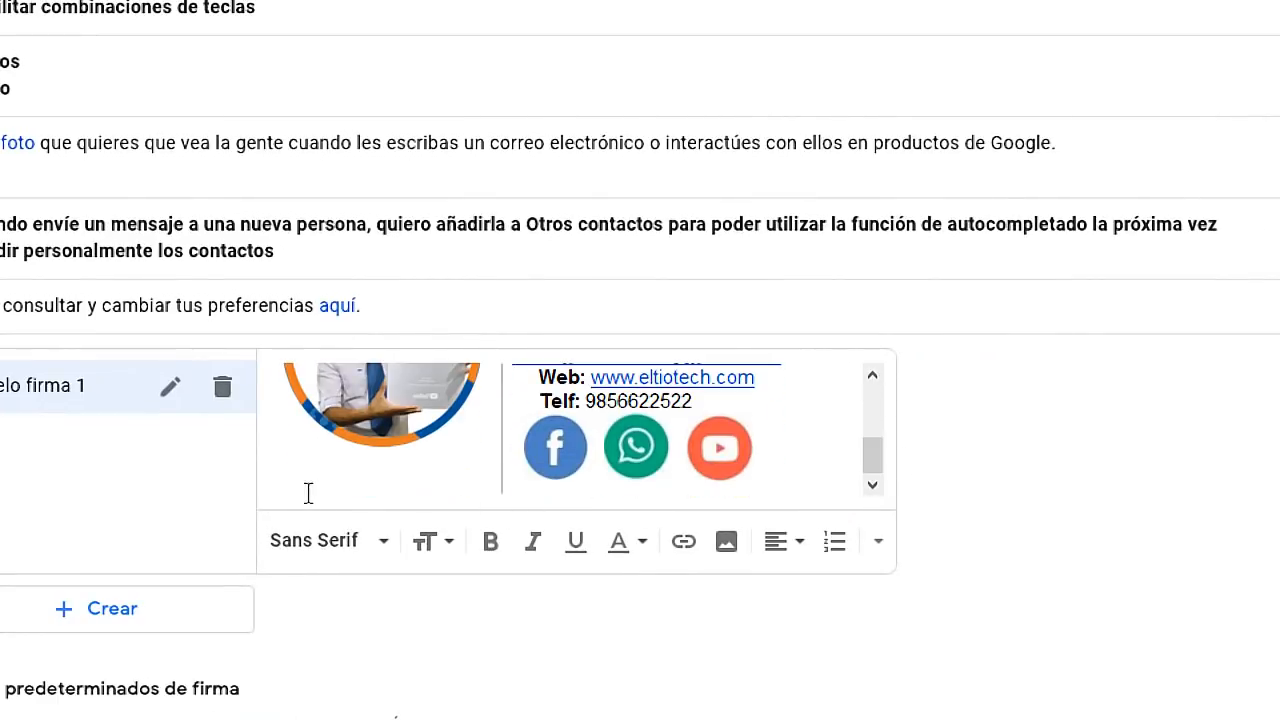
{"action": "mouse_move", "coordinate": [872, 455]}
{"action": "left_mouse_down"}
{"action": "mouse_move", "coordinate": [882, 393]}
{"action": "mouse_move", "coordinate": [874, 478]}
{"action": "mouse_move", "coordinate": [883, 407]}
{"action": "left_mouse_up"}
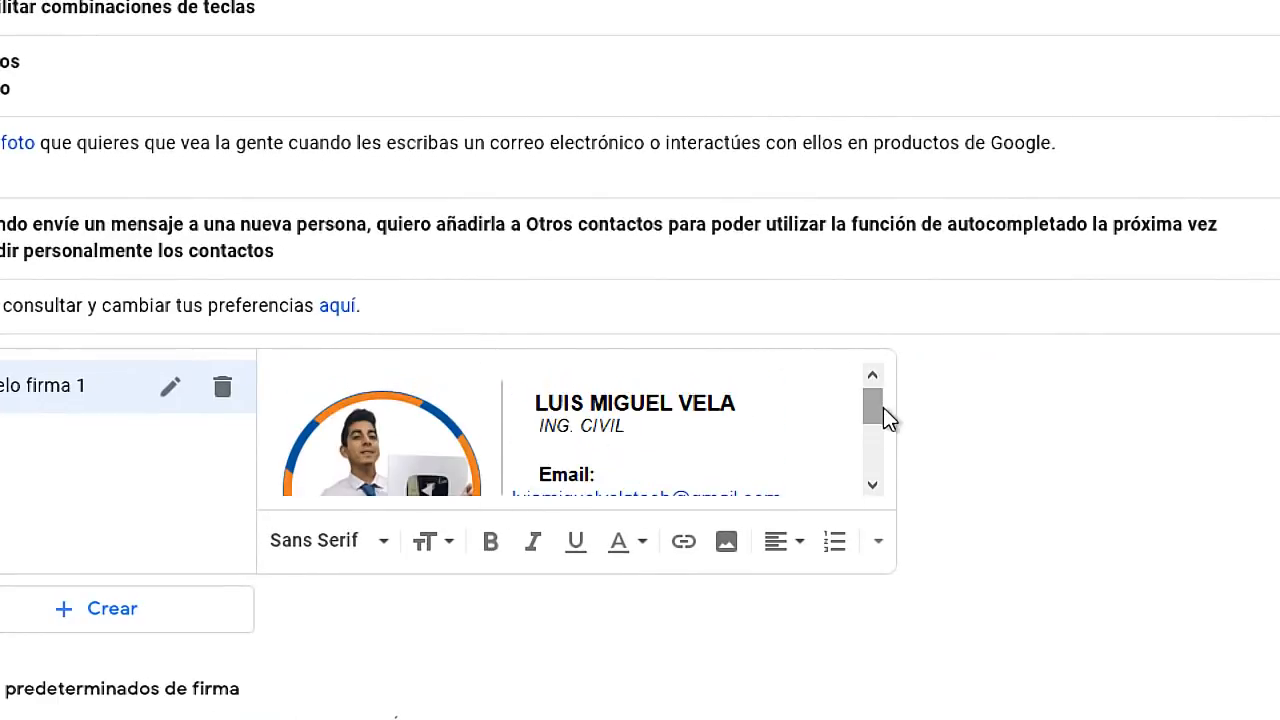
{"action": "scroll", "coordinate": [600, 430], "scroll_direction": "down", "scroll_amount": 2}
{"action": "scroll", "coordinate": [700, 306], "scroll_direction": "down", "scroll_amount": 2}
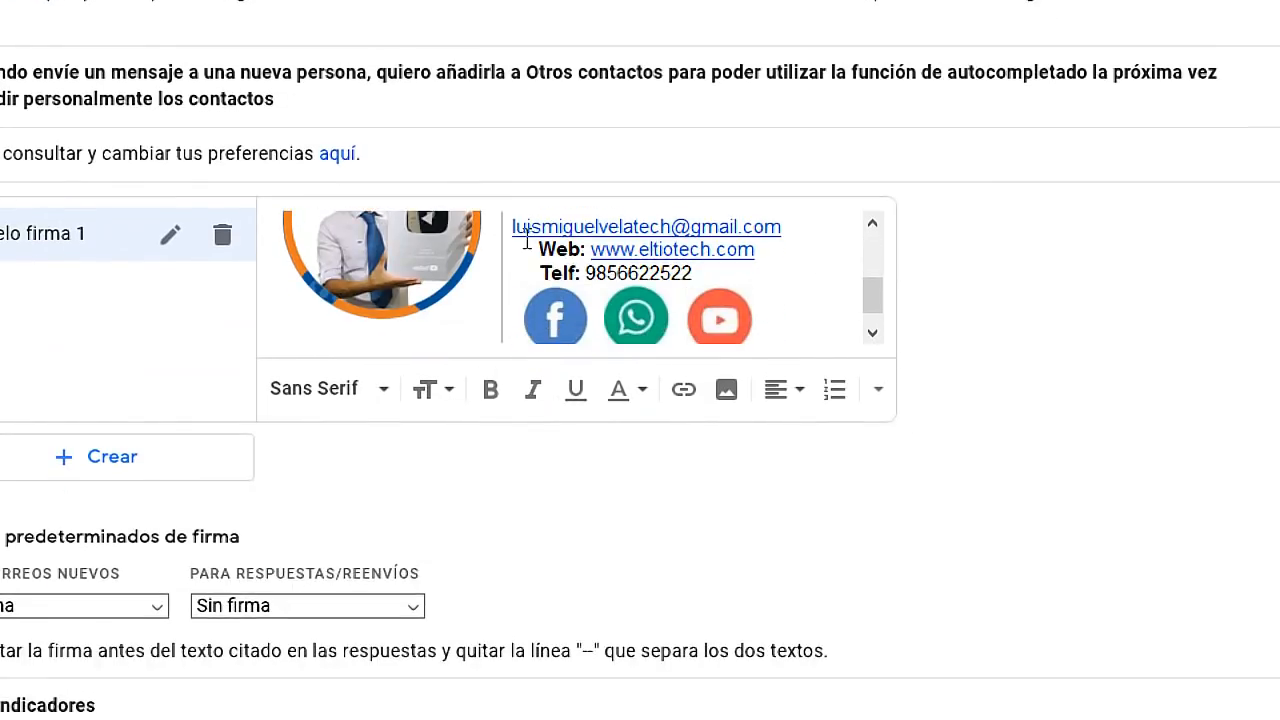
{"action": "key", "text": "BackSpace"}
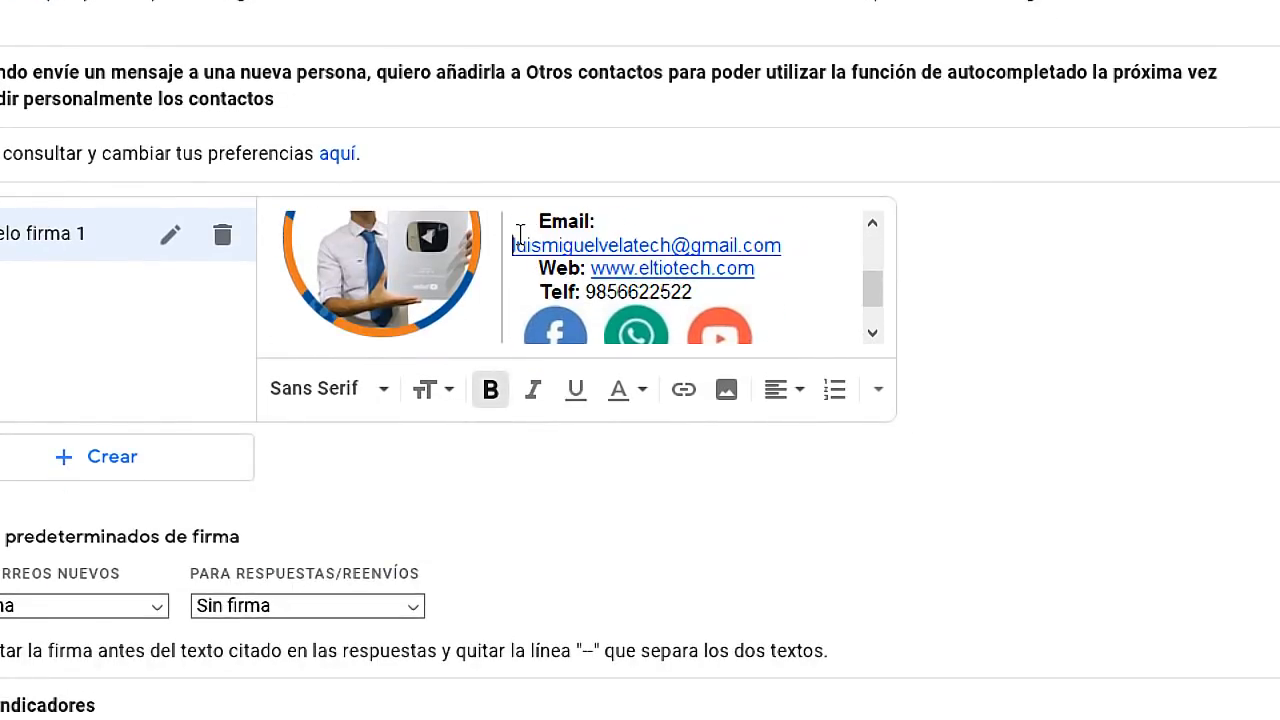
{"action": "key", "text": "BackSpace"}
{"action": "key", "text": "BackSpace"}
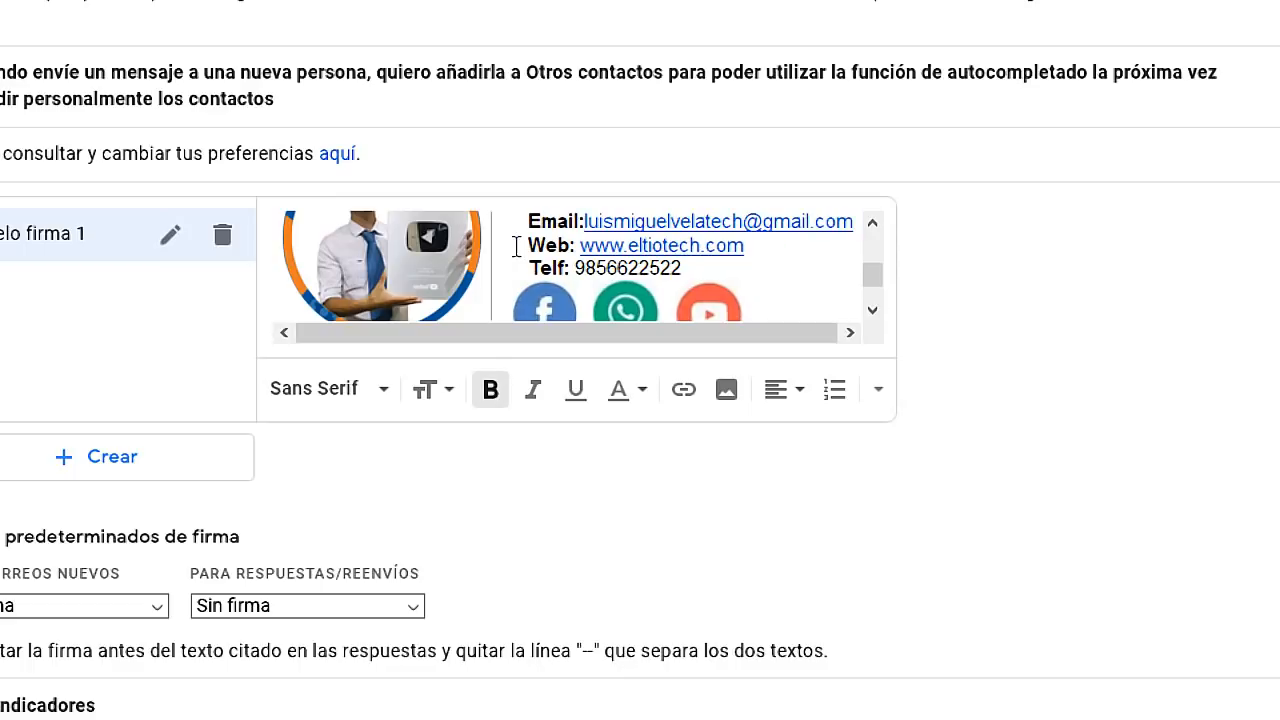
{"action": "scroll", "coordinate": [900, 560], "scroll_direction": "up", "scroll_amount": 2}
{"action": "scroll", "coordinate": [790, 455], "scroll_direction": "up", "scroll_amount": 3}
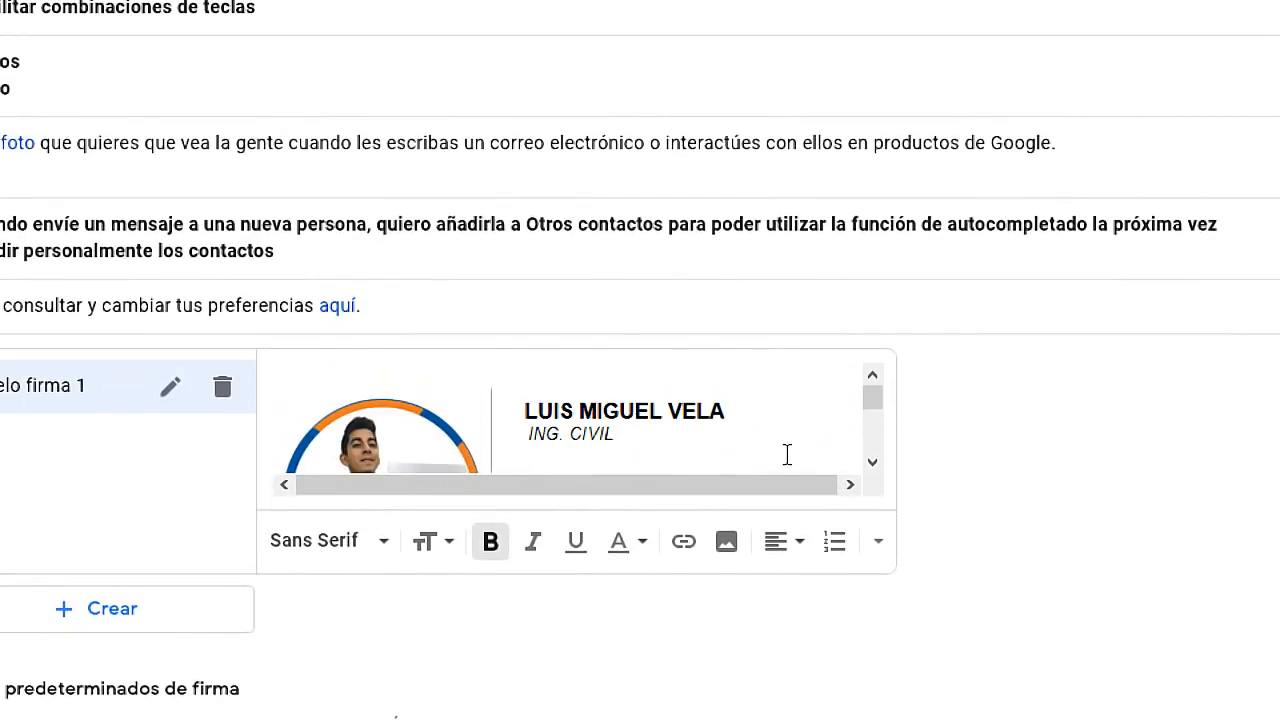
{"action": "scroll", "coordinate": [787, 455], "scroll_direction": "down", "scroll_amount": 3}
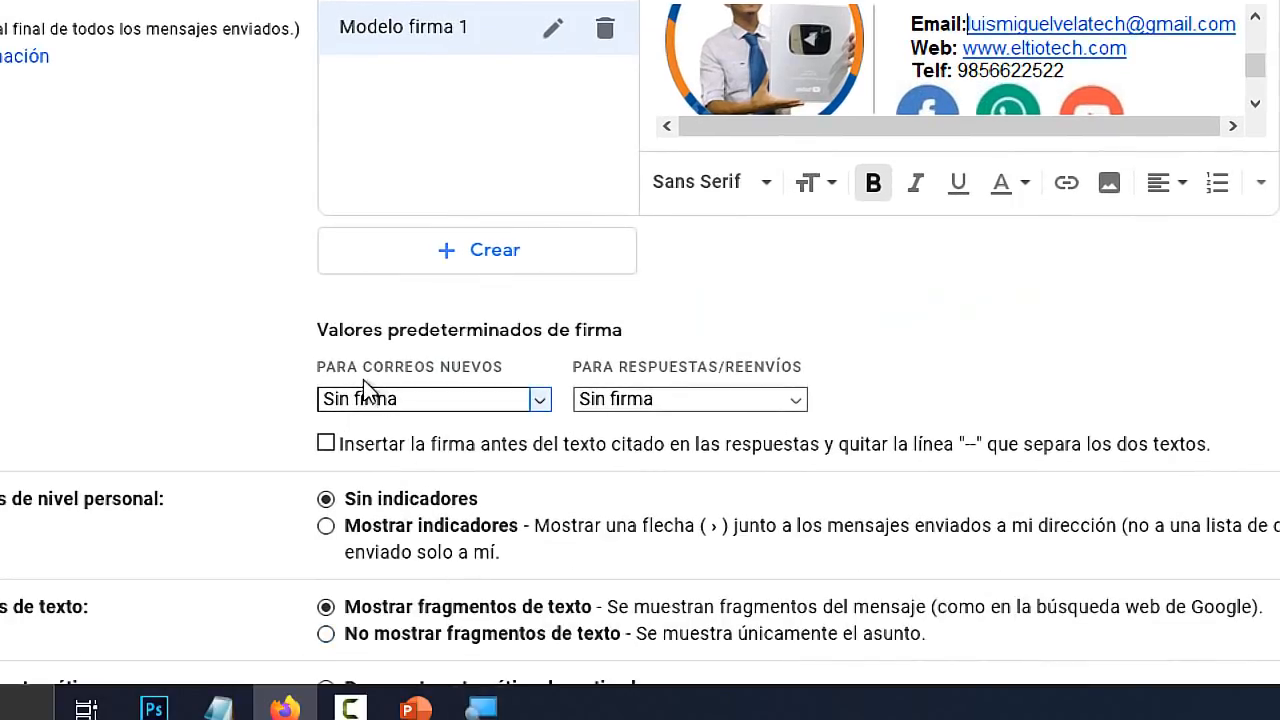
Set Modelo firma 1 as default for new messages and replies/forwards, and save changes
{"action": "left_click", "coordinate": [536, 400]}
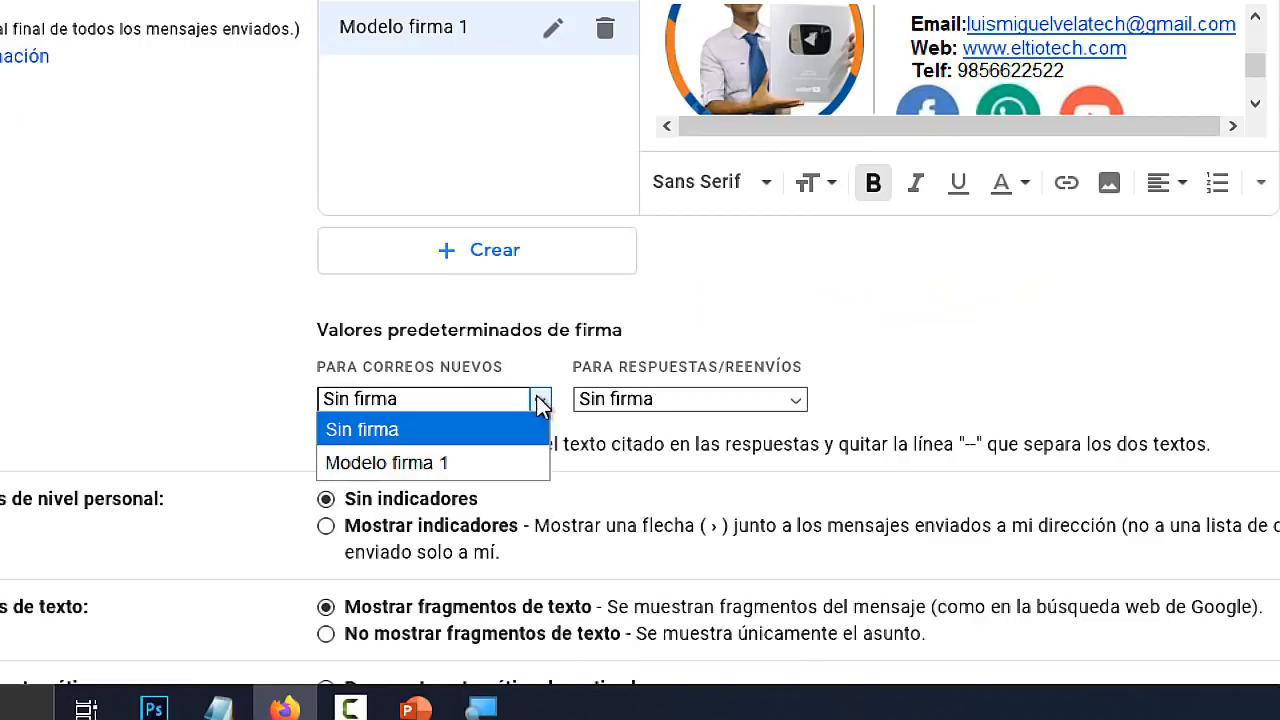
{"action": "left_click", "coordinate": [406, 462]}
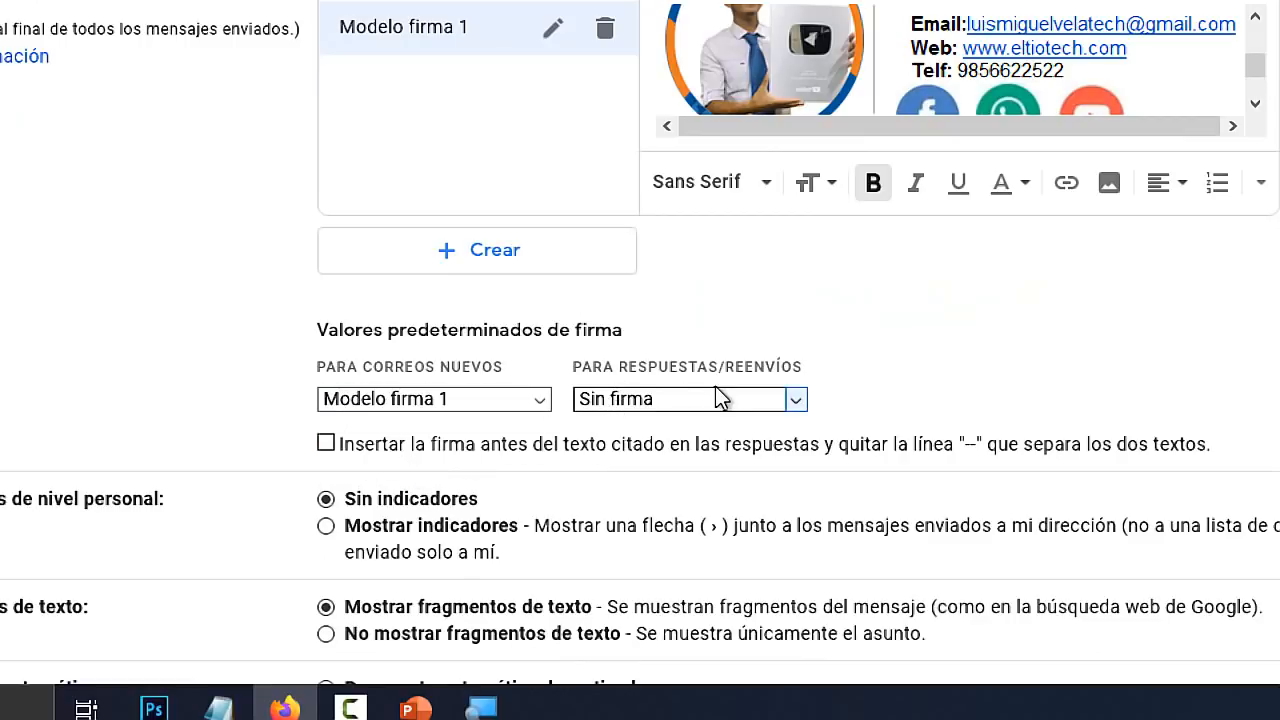
{"action": "left_click", "coordinate": [797, 401]}
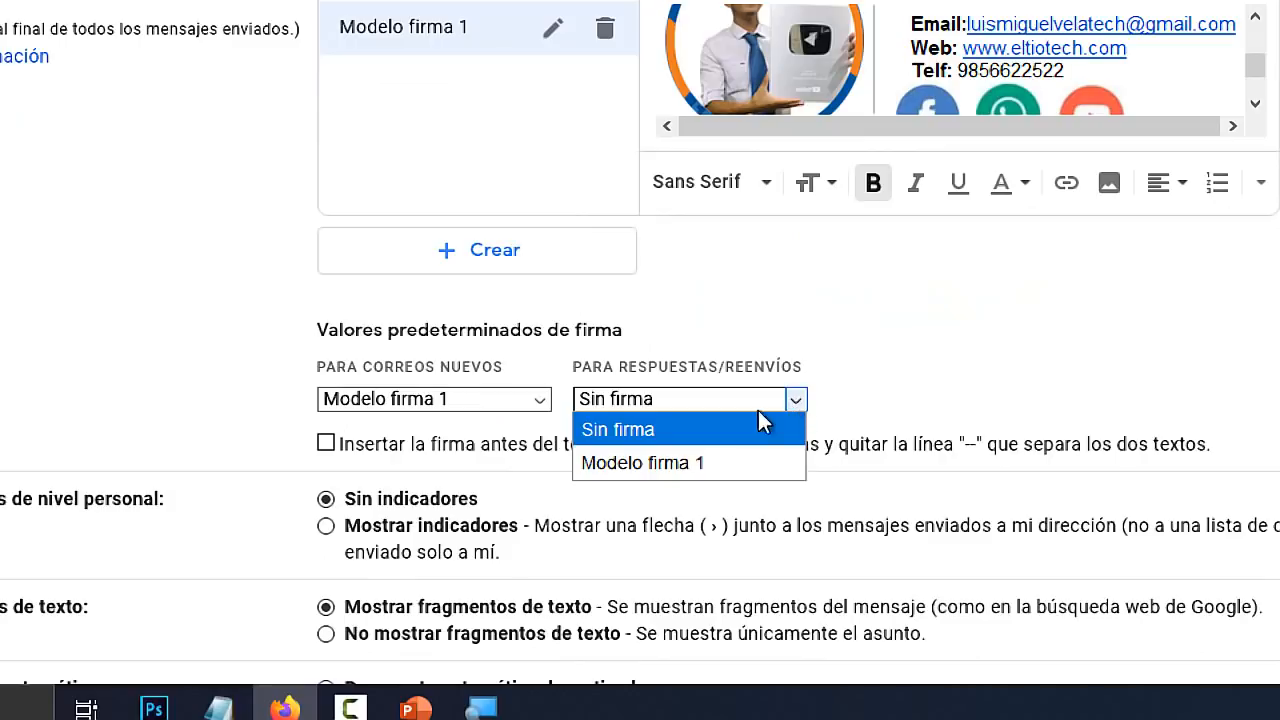
{"action": "left_click", "coordinate": [686, 467]}
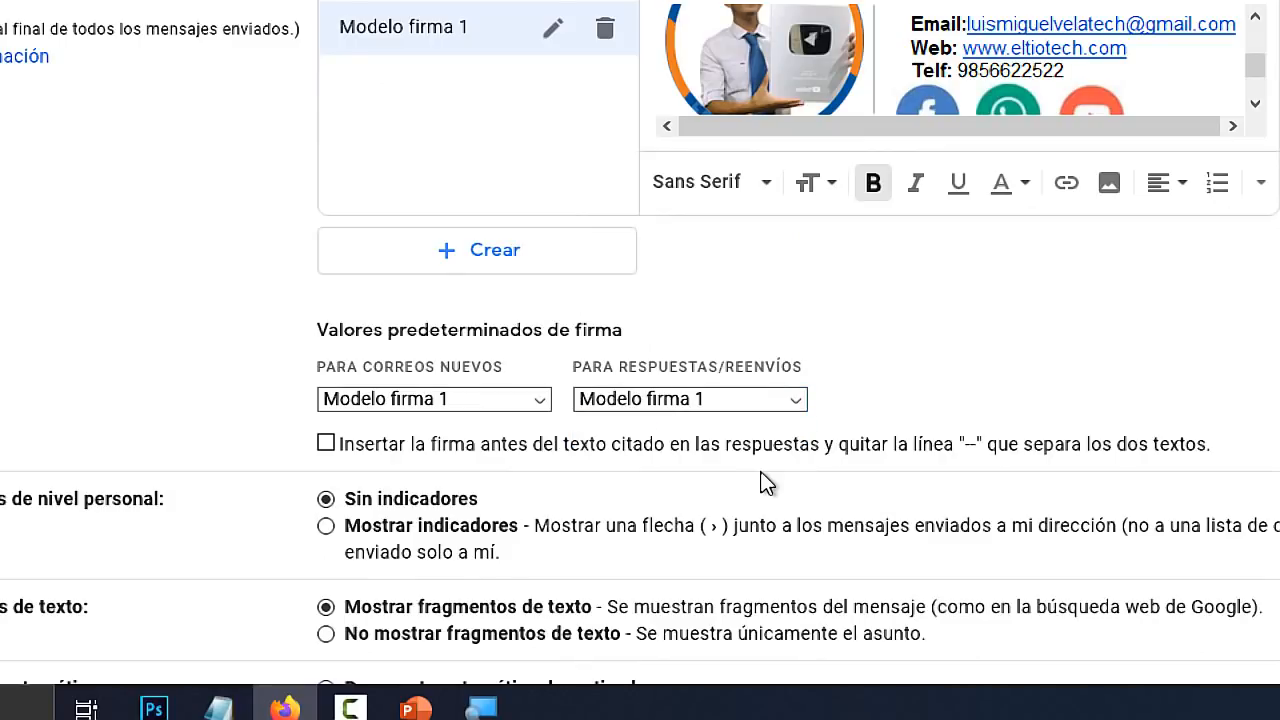
{"action": "scroll", "coordinate": [766, 482], "scroll_direction": "down", "scroll_amount": 3}
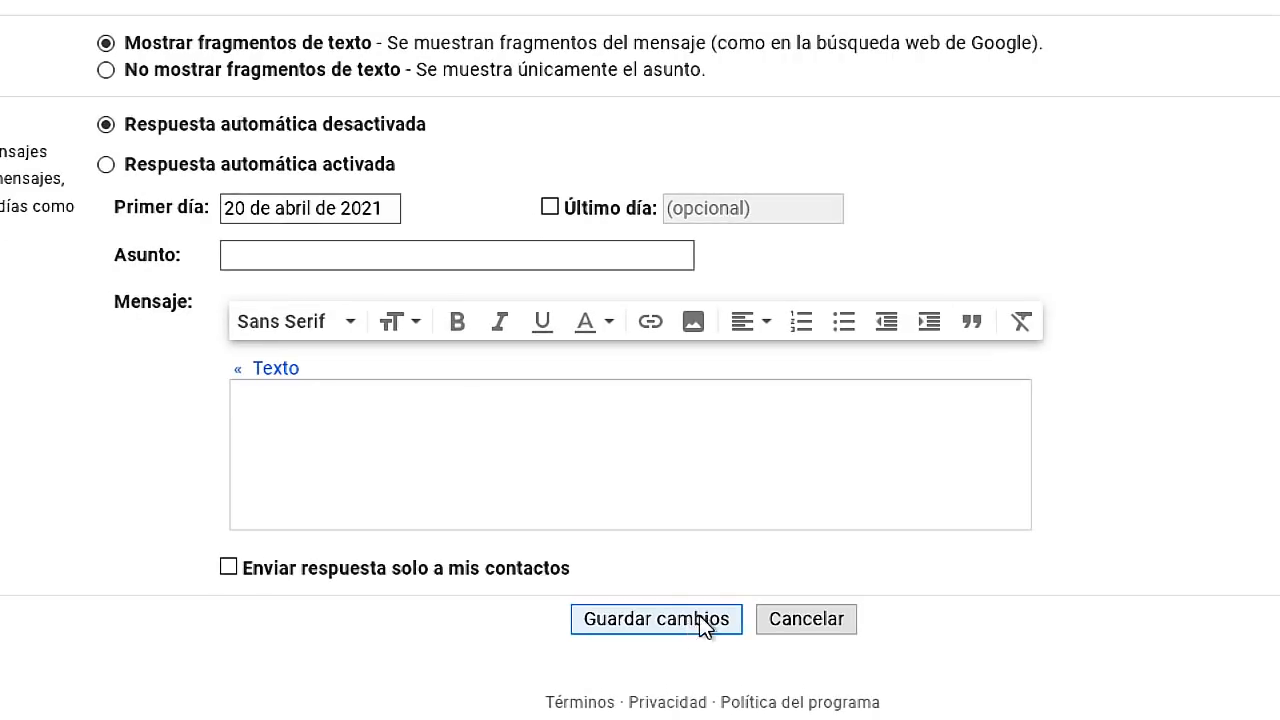
{"action": "left_click", "coordinate": [678, 618]}
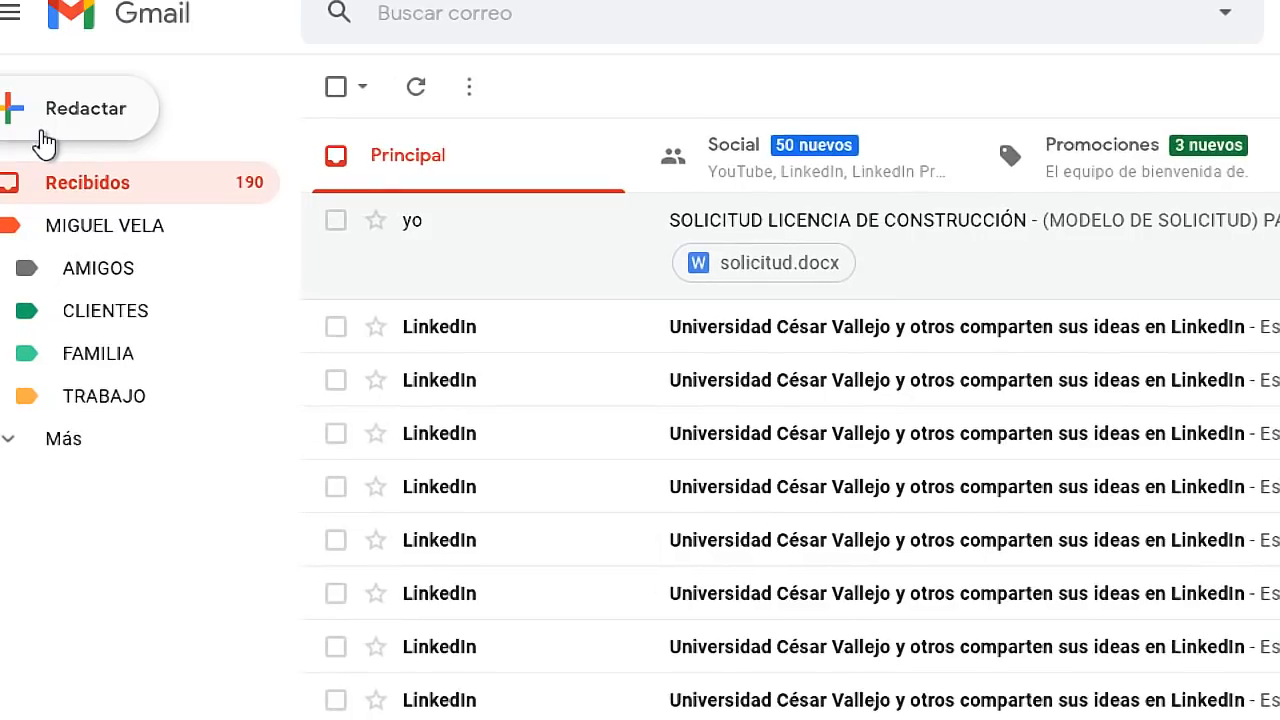
{"action": "left_click", "coordinate": [58, 122]}
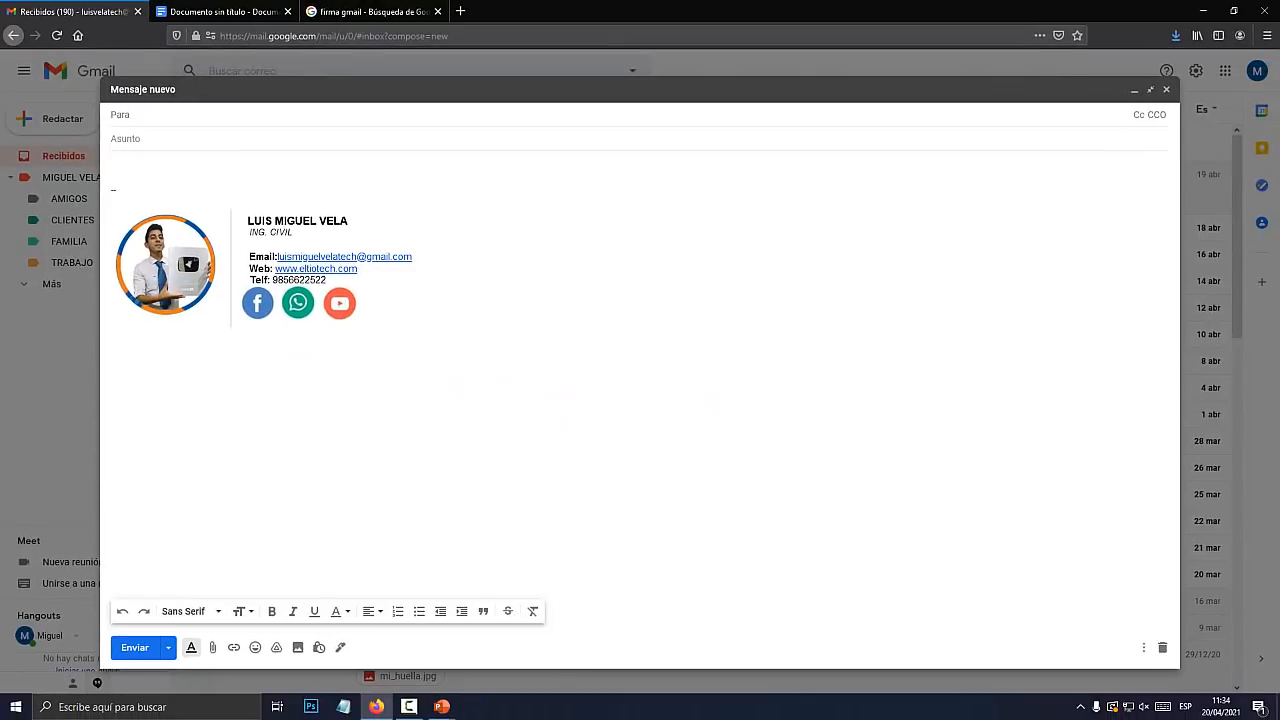
{"action": "left_click", "coordinate": [112, 177]}
{"action": "key", "text": "Return"}
{"action": "key", "text": "Return"}
{"action": "key", "text": "Return"}
{"action": "key", "text": "Return"}
{"action": "key", "text": "Return"}
{"action": "key", "text": "Return"}
{"action": "key", "text": "Return"}
{"action": "key", "text": "Return"}
{"action": "key", "text": "Return"}
{"action": "key", "text": "Return"}
{"action": "key", "text": "Return"}
{"action": "key", "text": "Return"}
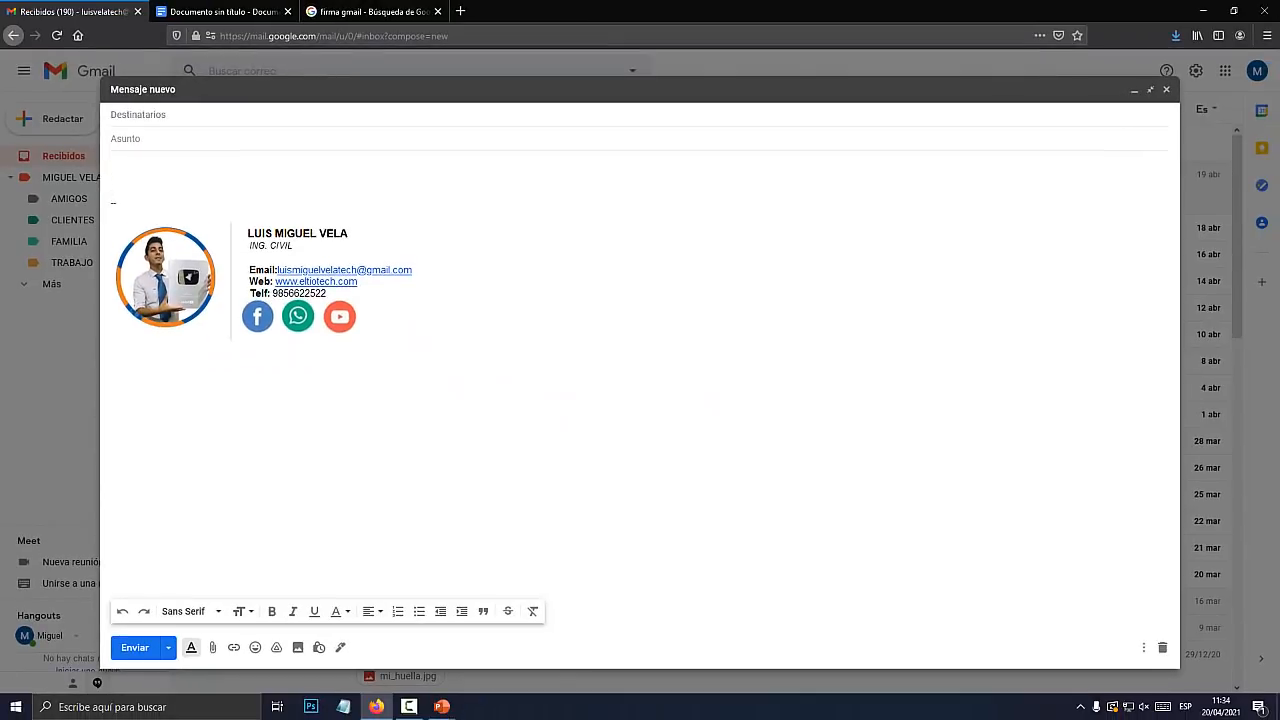
{"action": "type", "text": "aksdjfh aksdfjhas kdfjdha kdfjhas ldfkjhas ldkfjhakds djfh a"}
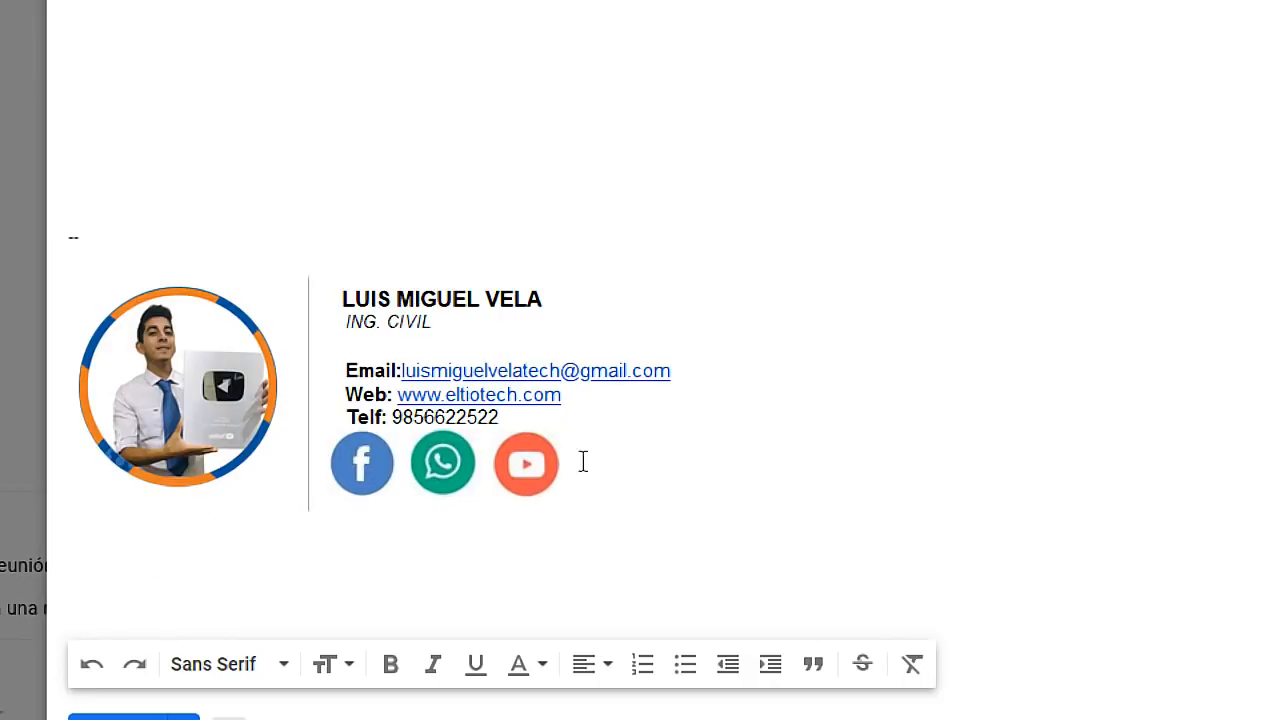
{"action": "left_click", "coordinate": [178, 318]}
{"action": "left_click", "coordinate": [204, 226]}
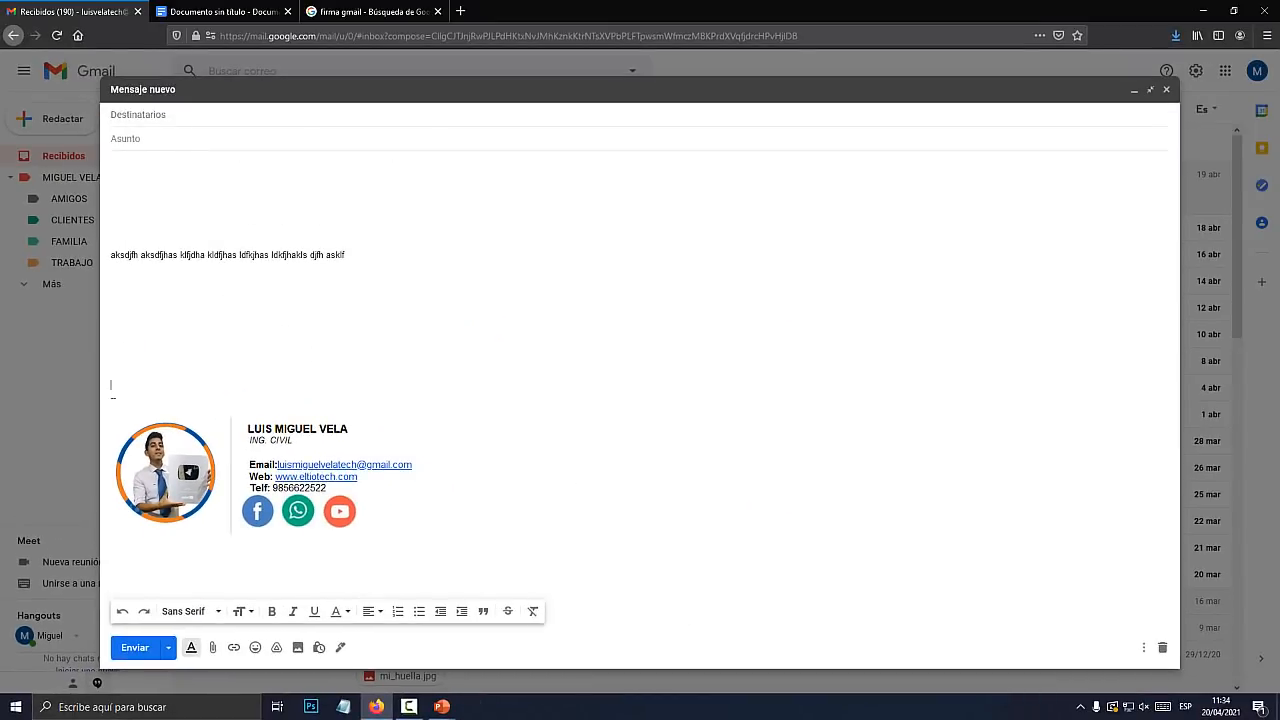
{"action": "triple_click", "coordinate": [228, 255]}
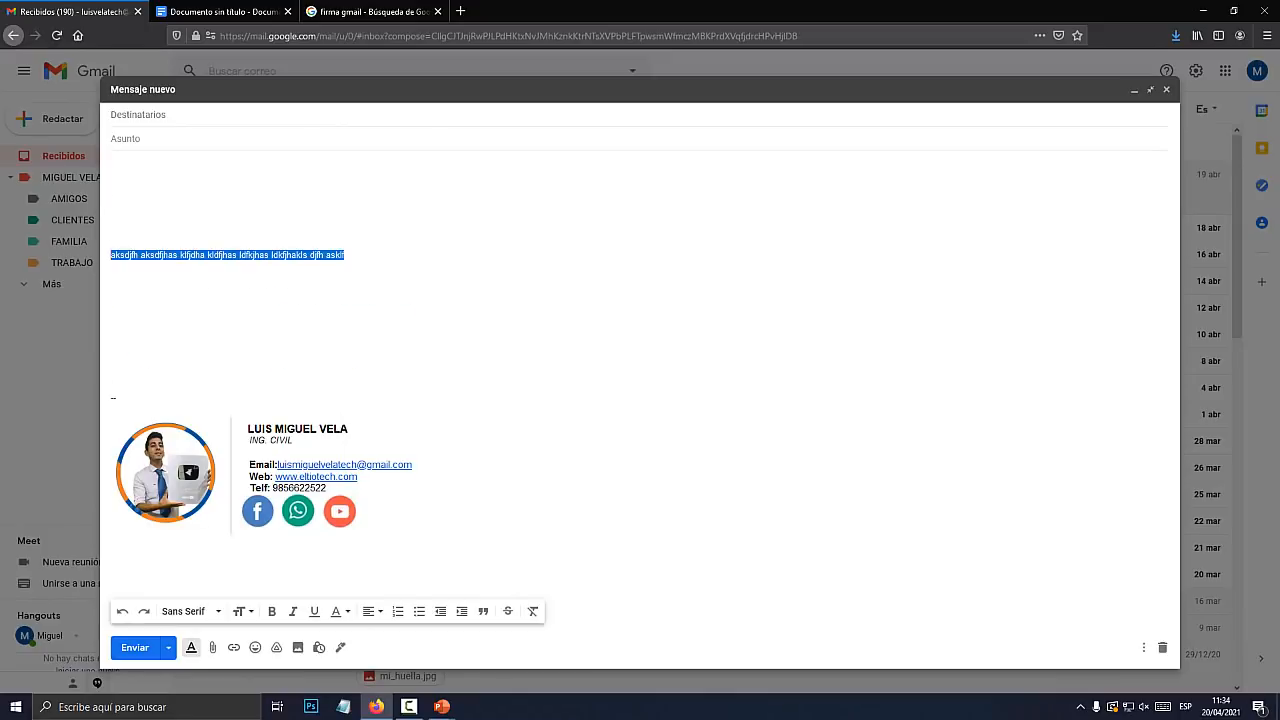
{"action": "key", "text": "BackSpace"}
{"action": "key", "text": "BackSpace"}
{"action": "key", "text": "BackSpace"}
{"action": "key", "text": "BackSpace"}
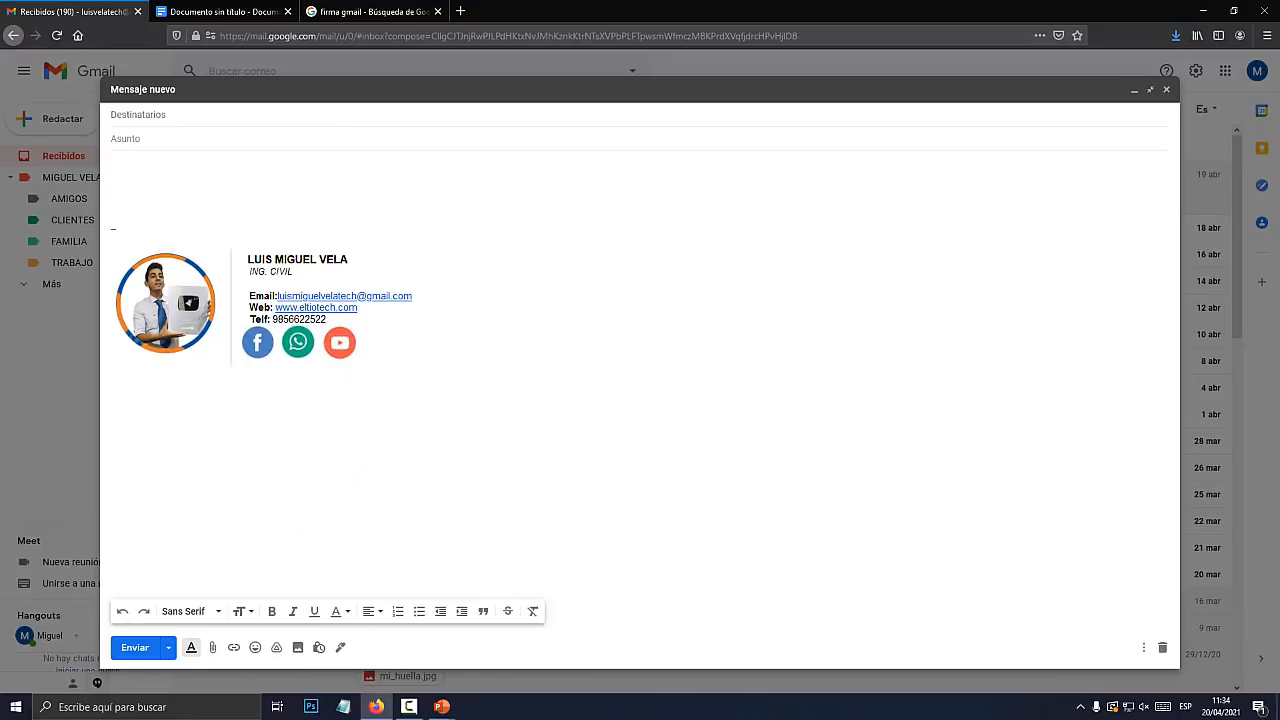
{"action": "left_click", "coordinate": [1166, 89]}
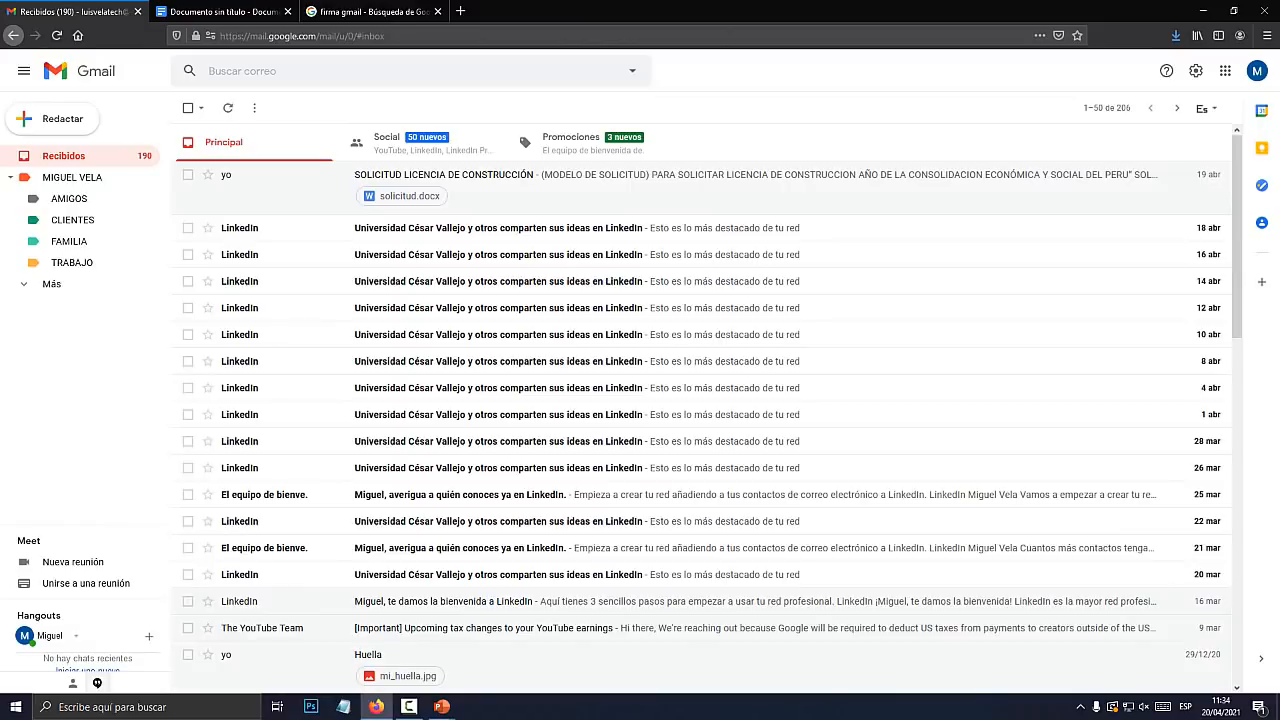
{"action": "key", "text": "ctrl+Tab"}
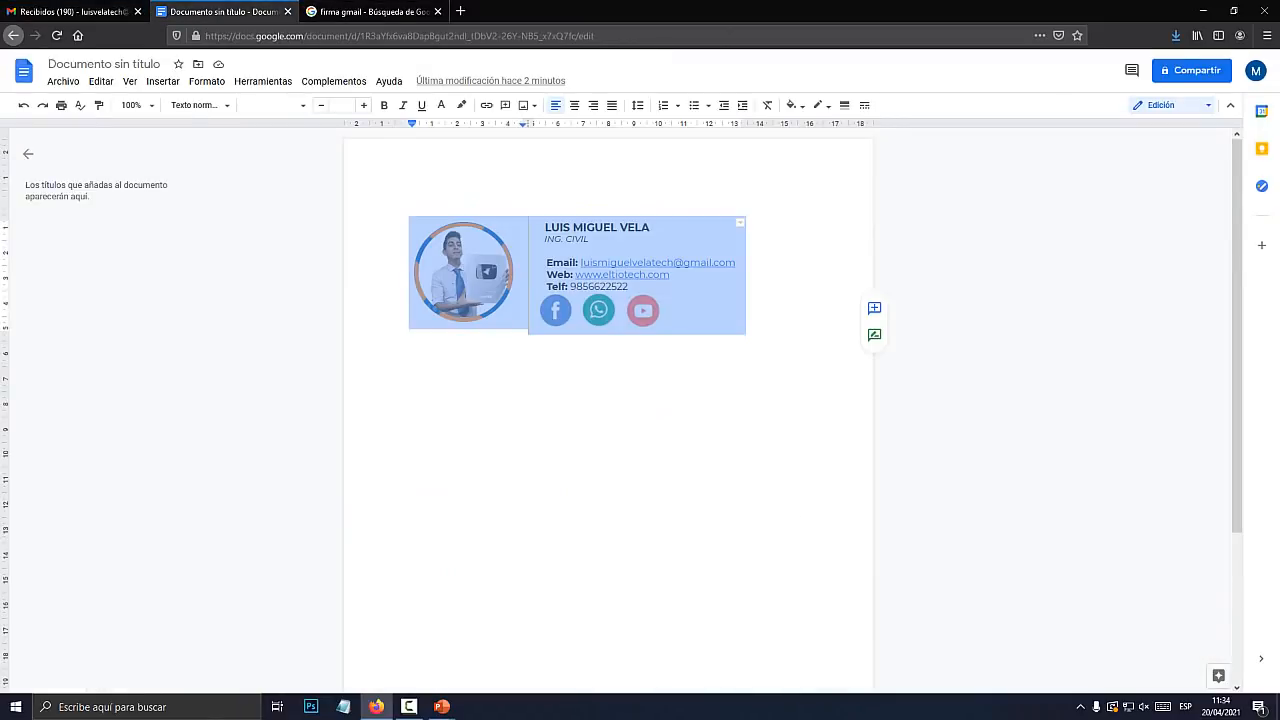
{"action": "left_click", "coordinate": [662, 323]}
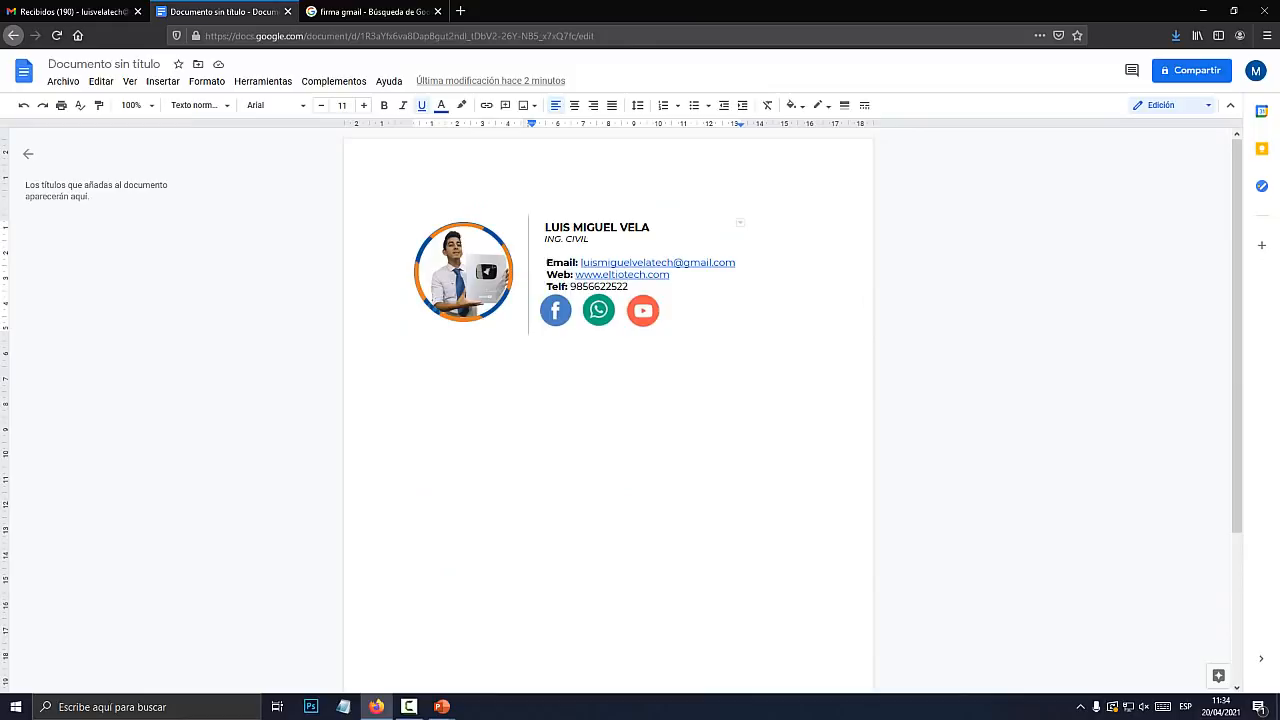
{"action": "left_click_drag", "start_coordinate": [686, 314], "coordinate": [536, 262]}
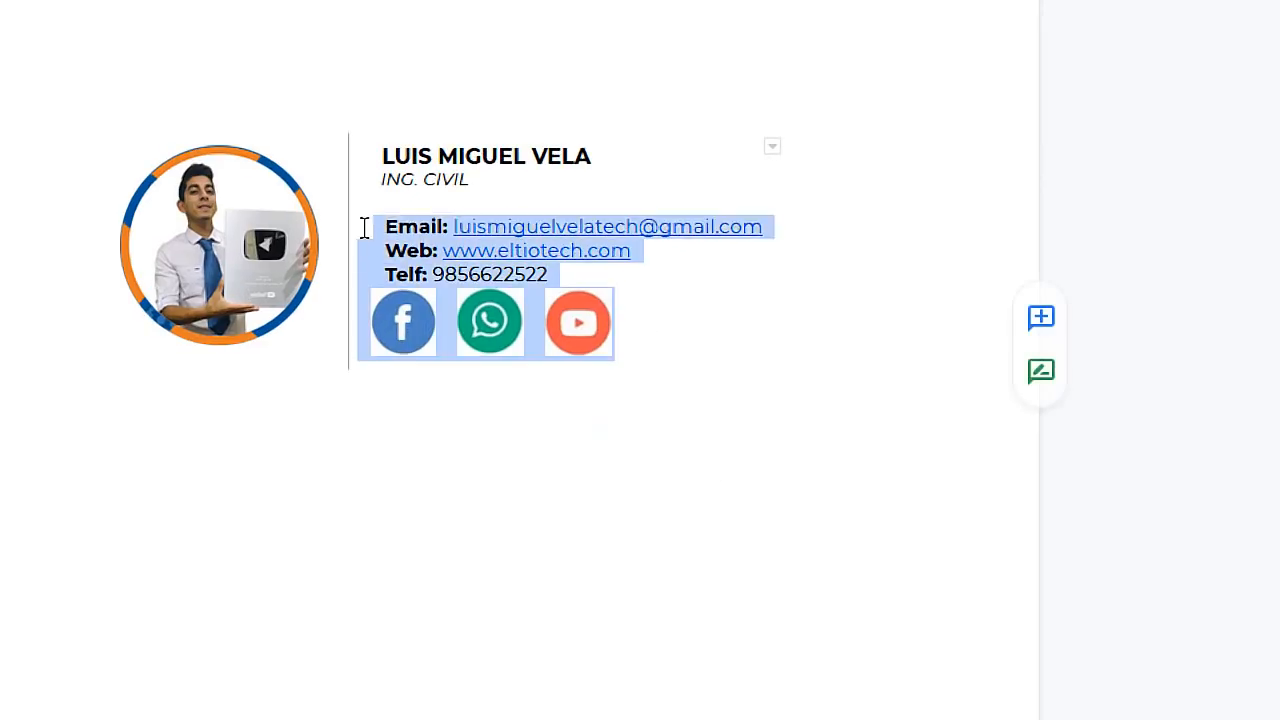
{"action": "left_click_drag", "start_coordinate": [364, 227], "coordinate": [257, 166]}
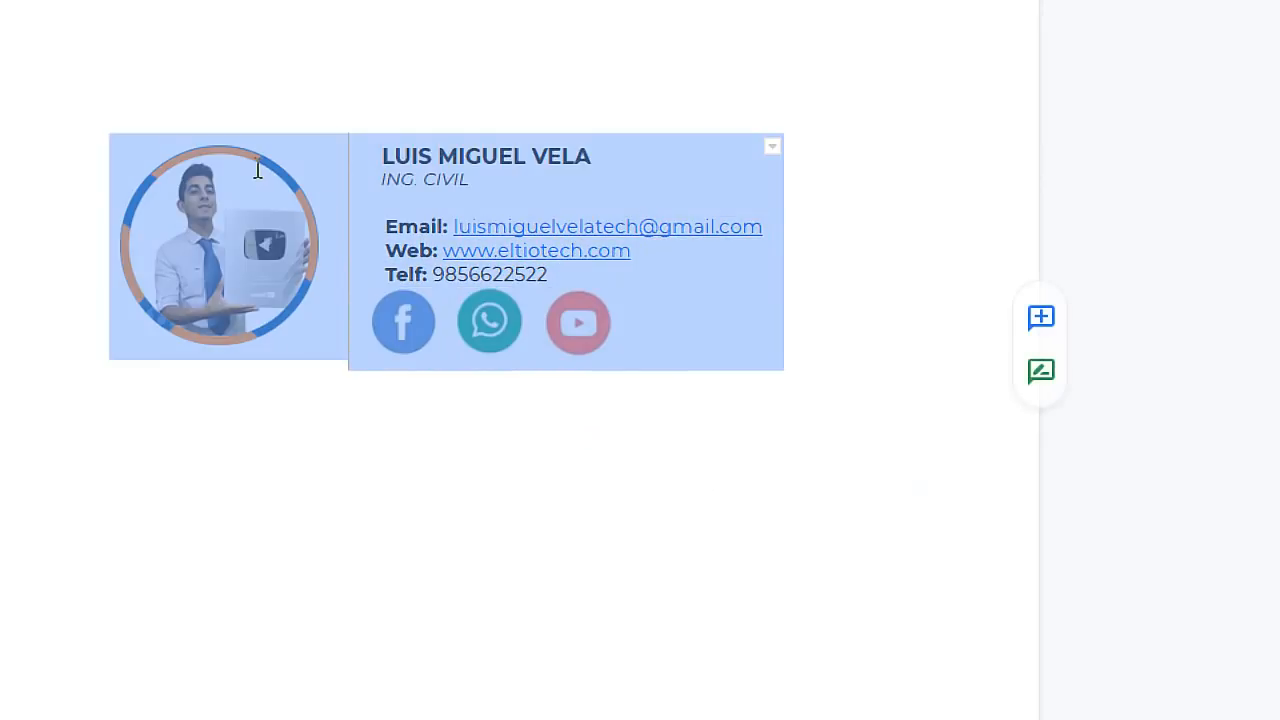
{"action": "left_click", "coordinate": [683, 303]}
{"action": "left_click", "coordinate": [571, 330]}
{"action": "left_click", "coordinate": [394, 329]}
{"action": "left_click", "coordinate": [491, 326]}
{"action": "left_click", "coordinate": [583, 335]}
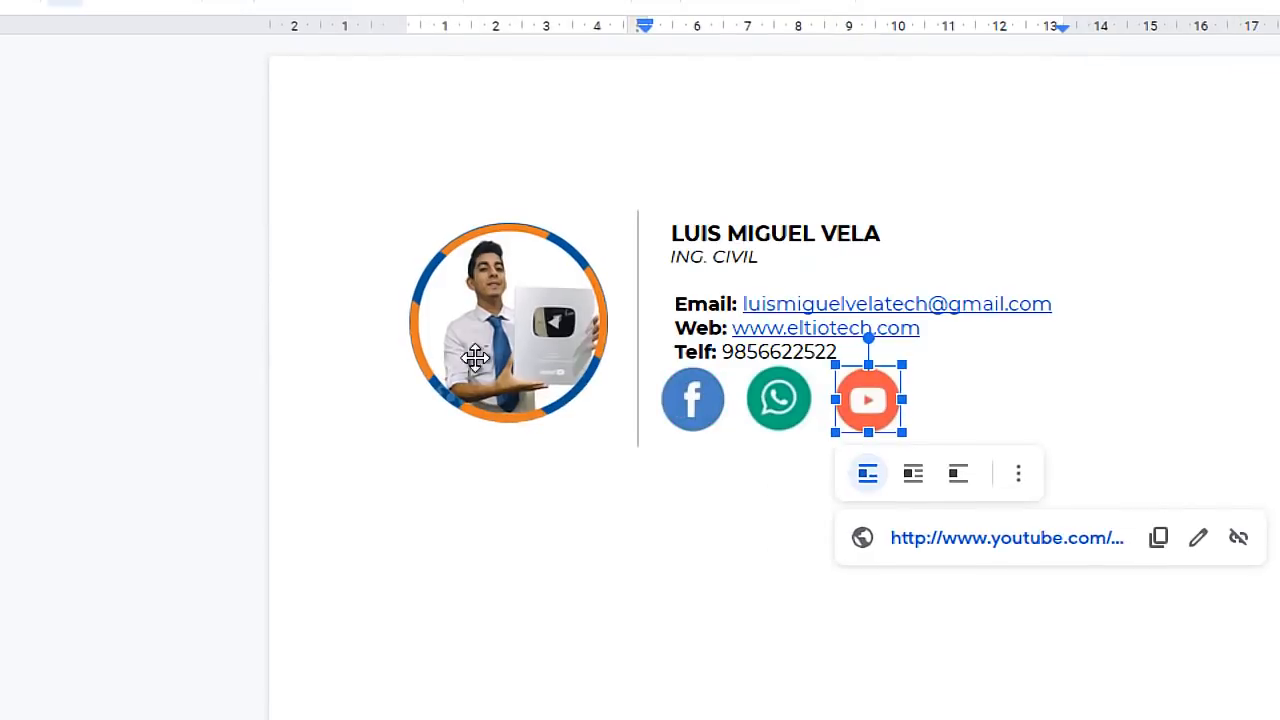
{"action": "left_click", "coordinate": [169, 285]}
{"action": "left_click_drag", "start_coordinate": [672, 230], "coordinate": [832, 342]}
{"action": "left_click", "coordinate": [772, 238]}
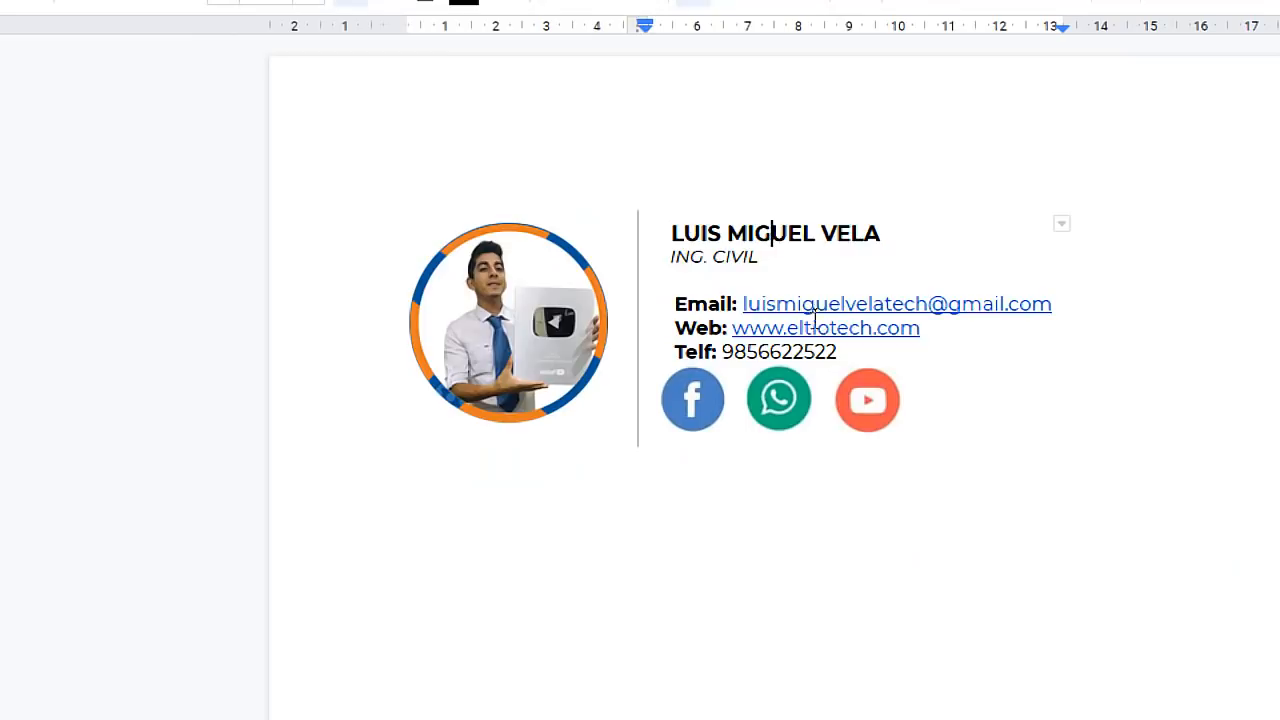
{"action": "left_click_drag", "start_coordinate": [880, 233], "coordinate": [670, 233]}
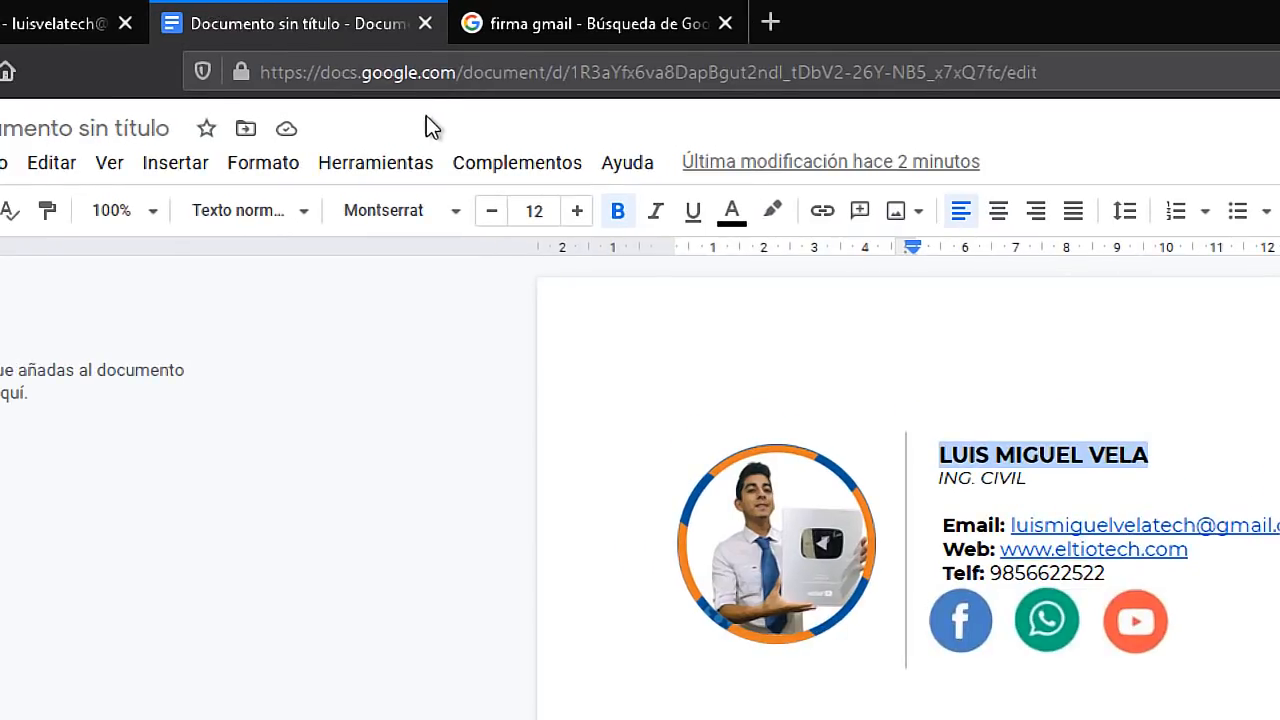
{"action": "left_click_drag", "start_coordinate": [662, 323], "coordinate": [488, 262]}
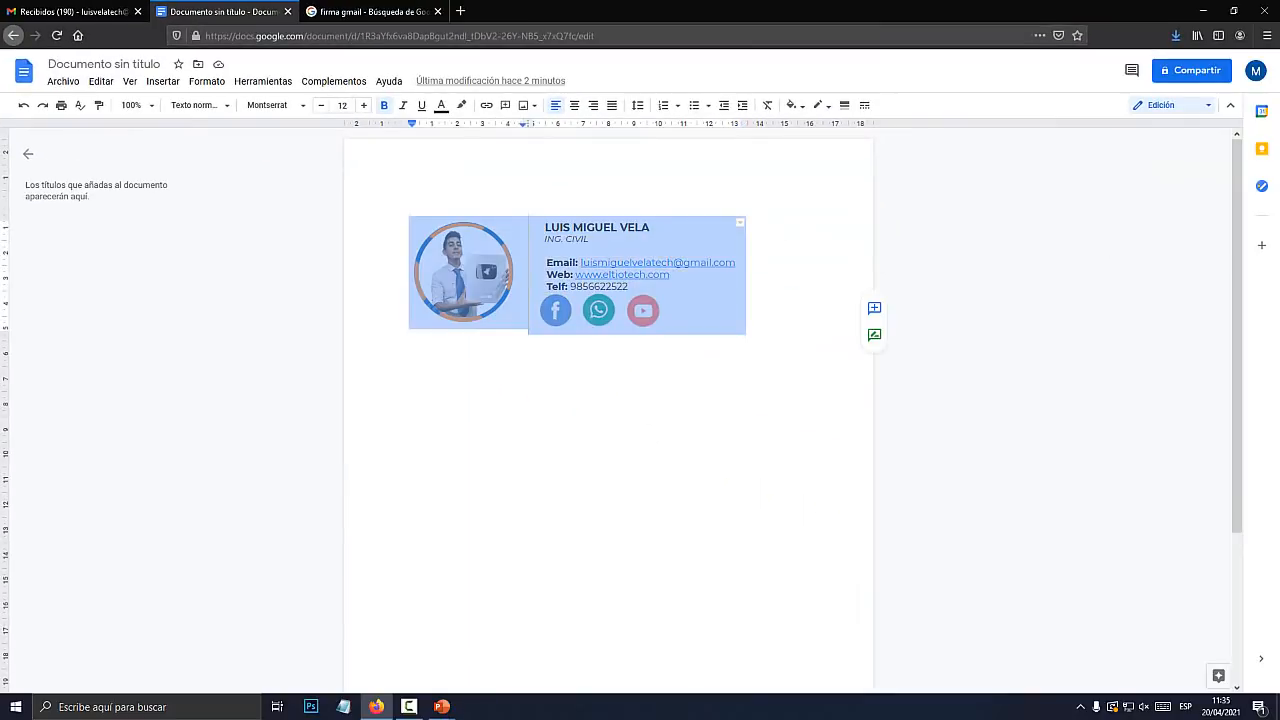
{"action": "left_click", "coordinate": [70, 12]}
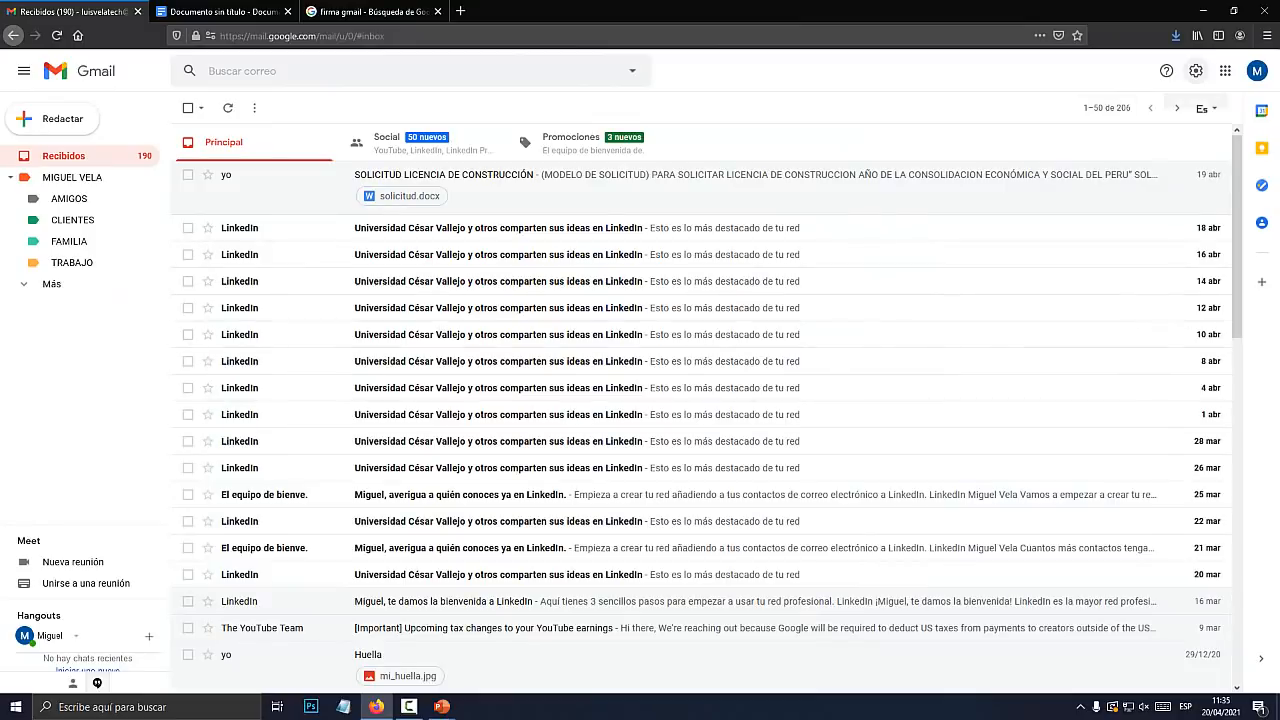
Check the signature in Gmail's full settings, then compose a new message with it
{"action": "left_click", "coordinate": [1195, 71]}
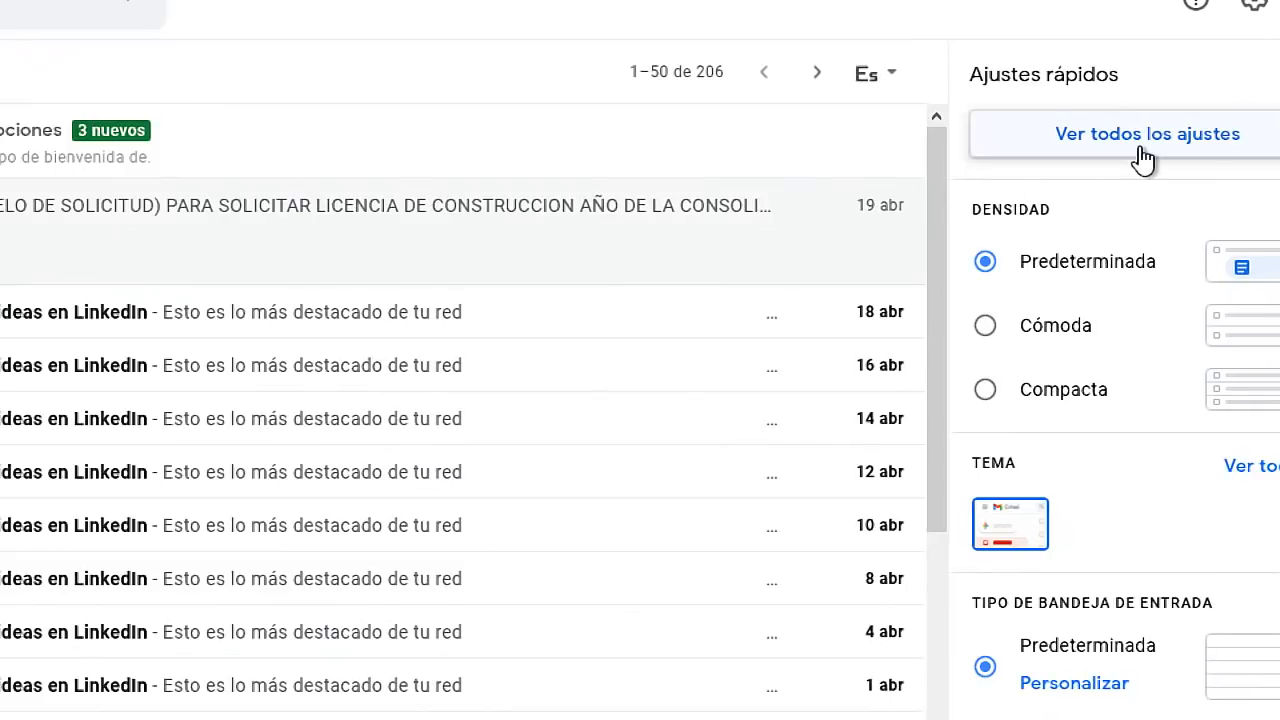
{"action": "left_click", "coordinate": [1145, 142]}
{"action": "scroll", "coordinate": [700, 420], "scroll_direction": "down", "scroll_amount": 15}
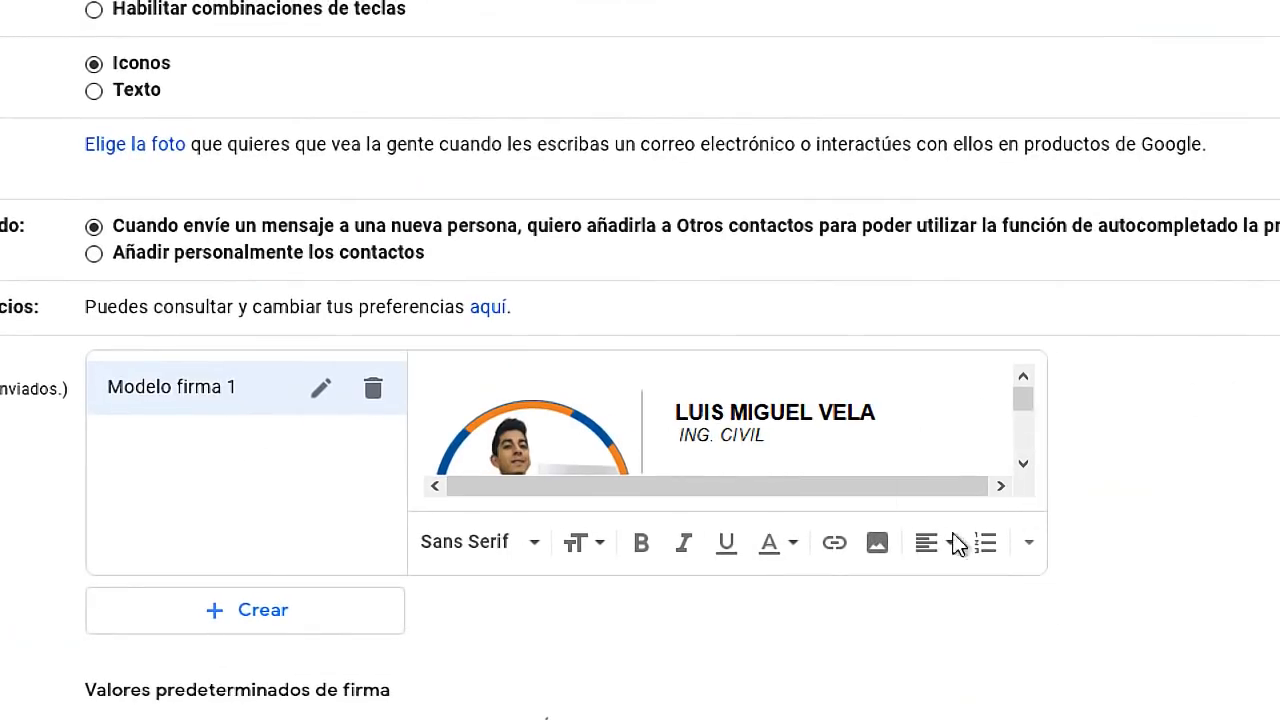
{"action": "mouse_move", "coordinate": [821, 440]}
{"action": "left_mouse_down"}
{"action": "mouse_move", "coordinate": [657, 405]}
{"action": "mouse_move", "coordinate": [683, 398]}
{"action": "mouse_move", "coordinate": [740, 500]}
{"action": "mouse_move", "coordinate": [787, 420]}
{"action": "left_mouse_up"}
{"action": "left_click", "coordinate": [920, 428]}
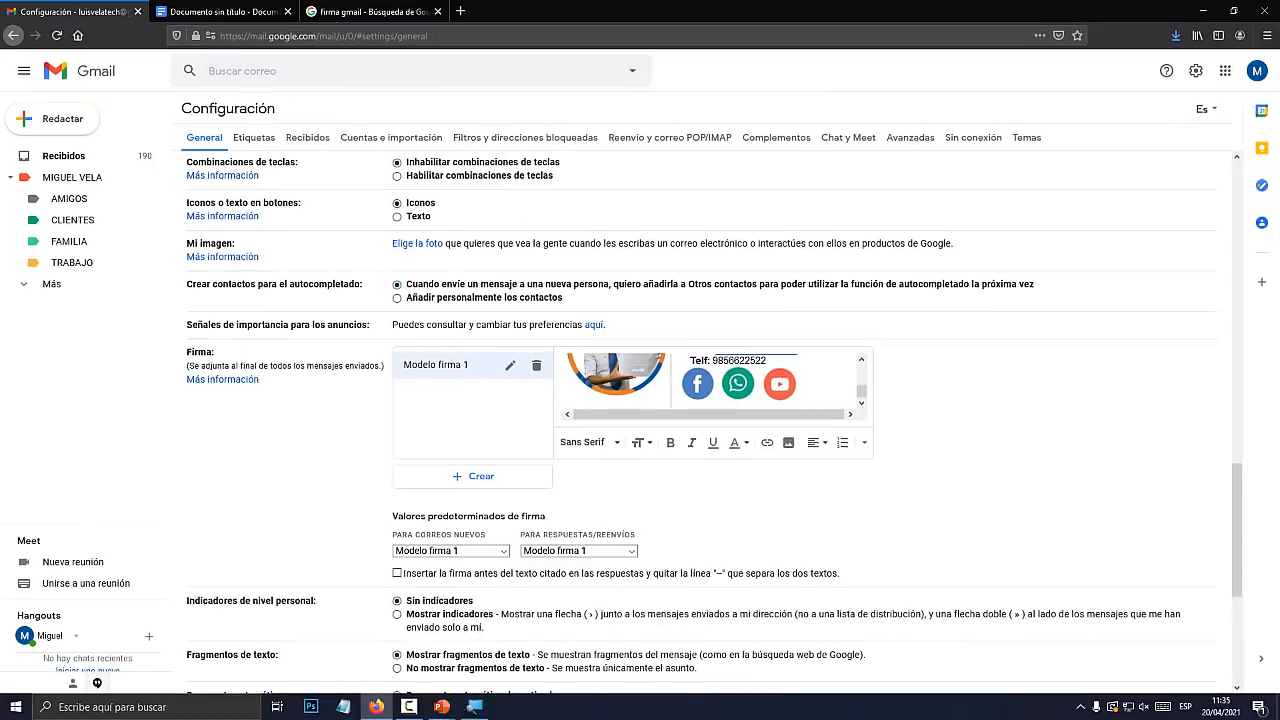
{"action": "left_click", "coordinate": [60, 118]}
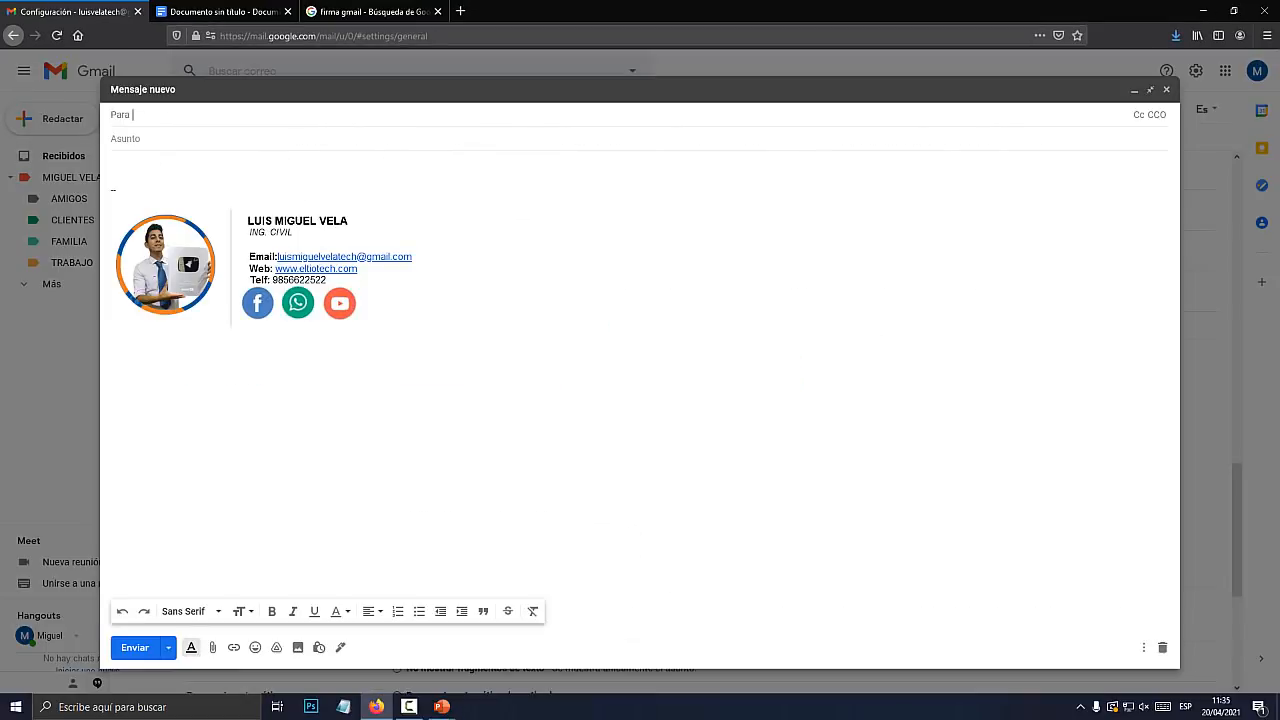
Test the Facebook and YouTube icon links, then start a fresh message with blank space above the signature
{"action": "left_click", "coordinate": [258, 303]}
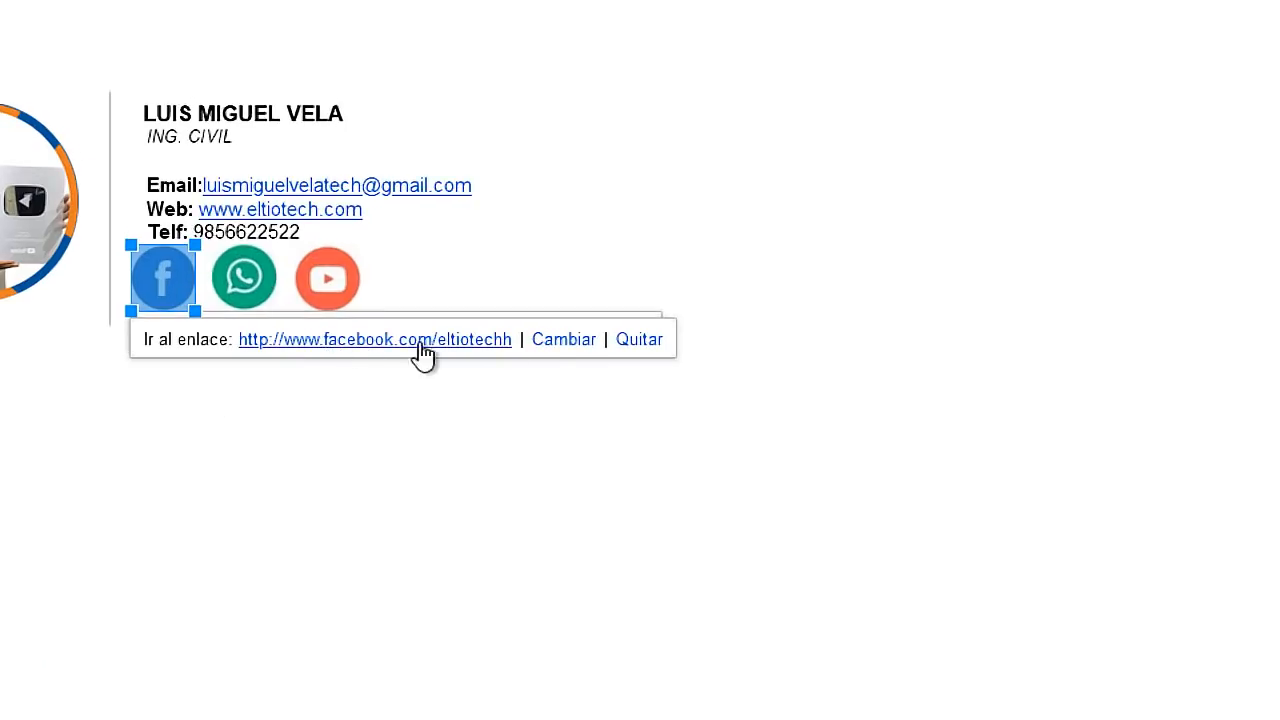
{"action": "left_click", "coordinate": [330, 290]}
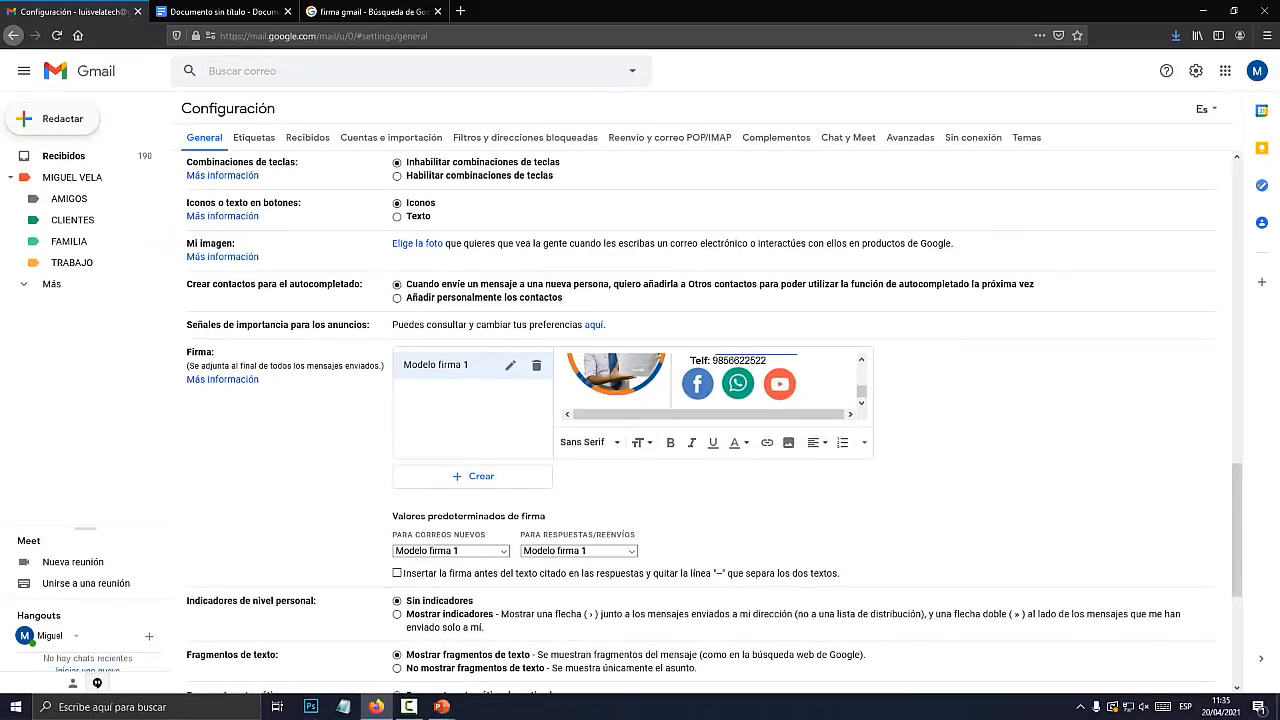
{"action": "left_click", "coordinate": [54, 118]}
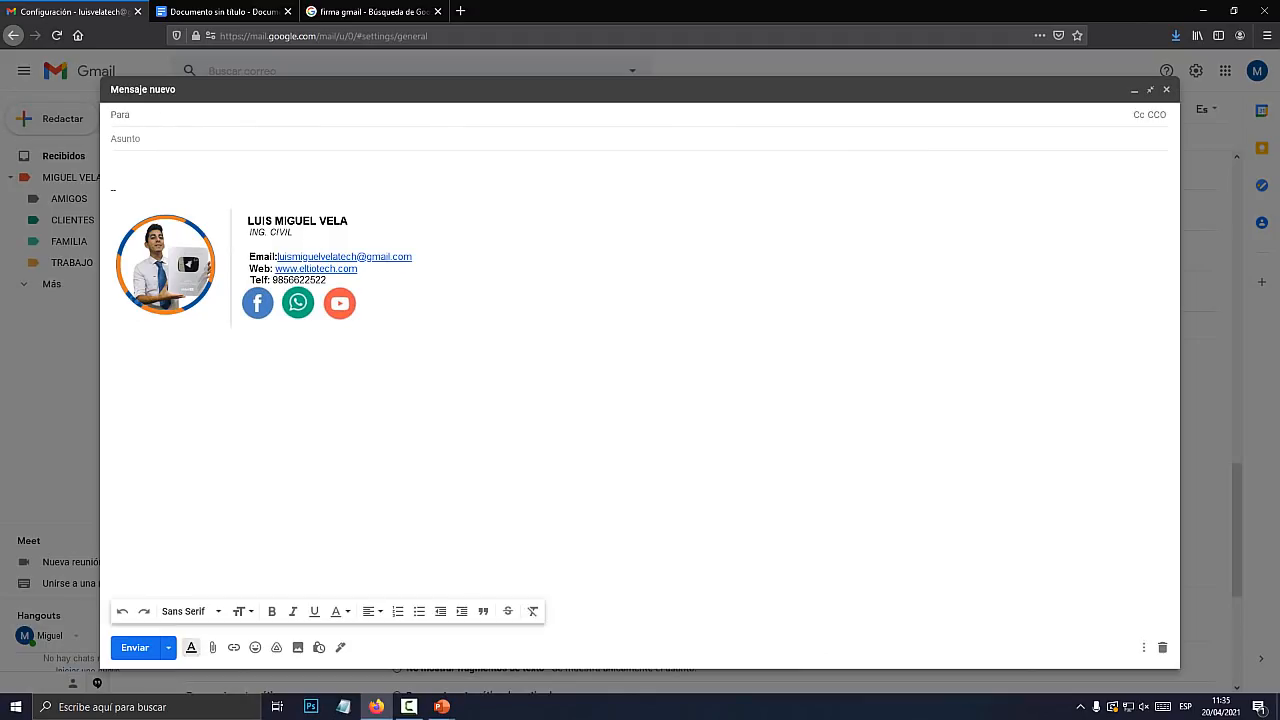
{"action": "key", "text": "Return"}
{"action": "key", "text": "Return"}
{"action": "key", "text": "Return"}
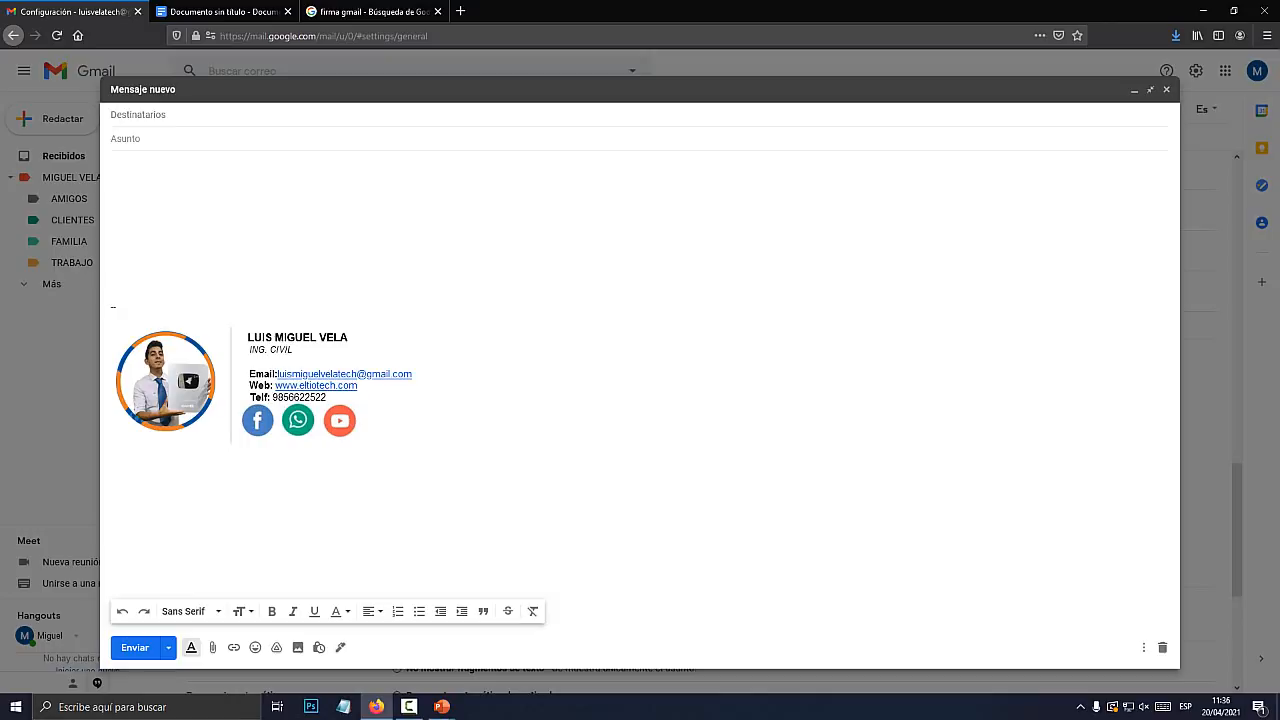
{"action": "left_click", "coordinate": [409, 706]}
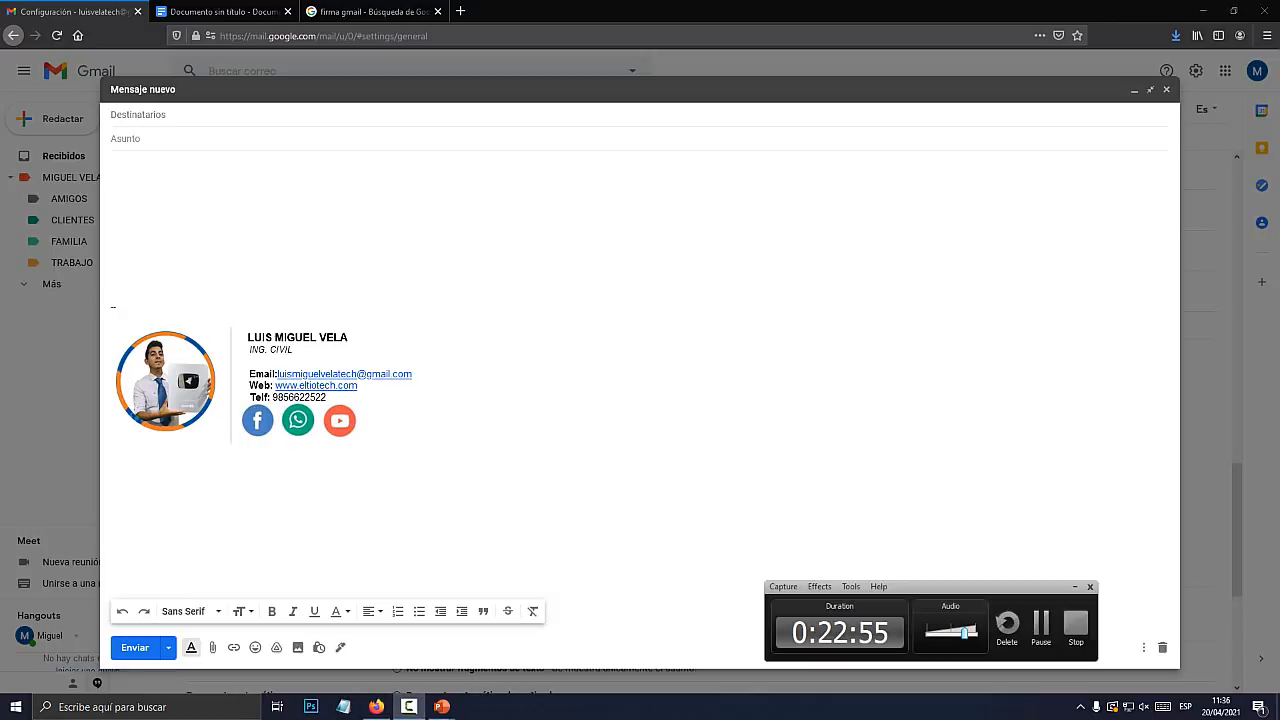